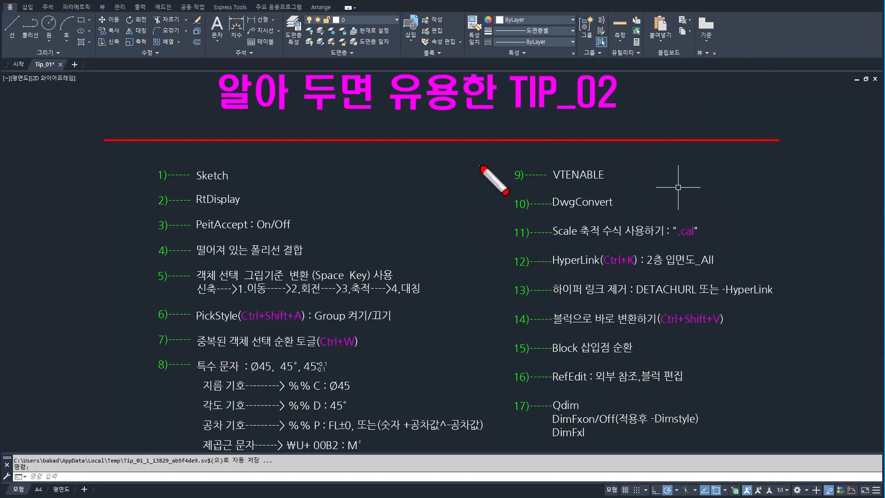
{"action": "mouse_move", "coordinate": [481, 162]}
{"action": "left_mouse_down"}
{"action": "mouse_move", "coordinate": [647, 370]}
{"action": "mouse_move", "coordinate": [751, 445]}
{"action": "left_mouse_up"}
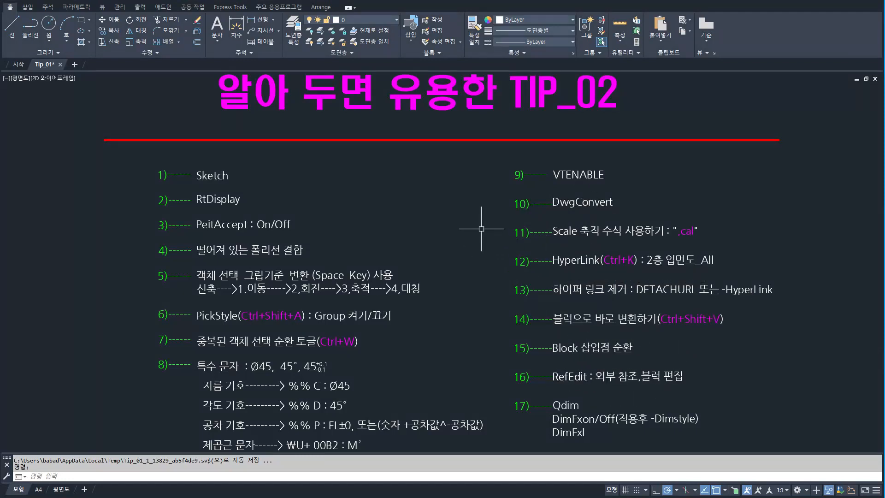
{"action": "key", "text": "Escape"}
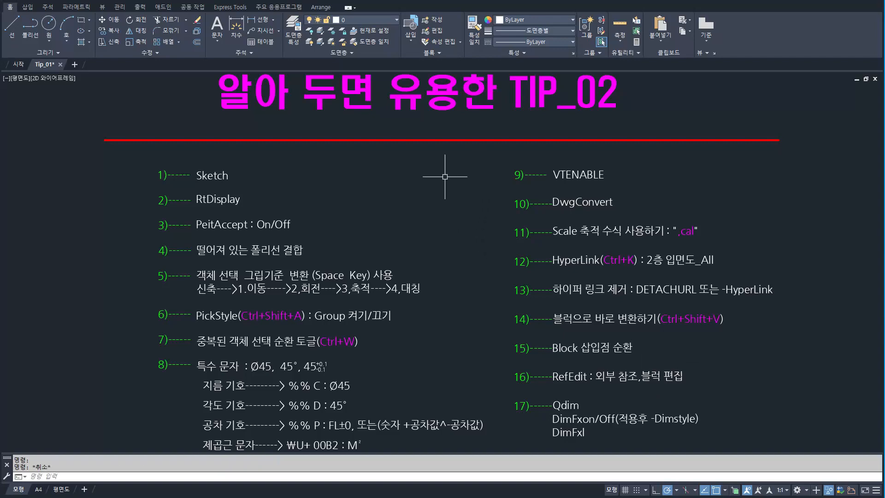
- Shrink the view of the tip list and bring it back with Zoom Extents
{"action": "scroll", "coordinate": [420, 197], "scroll_direction": "down", "scroll_amount": 4}
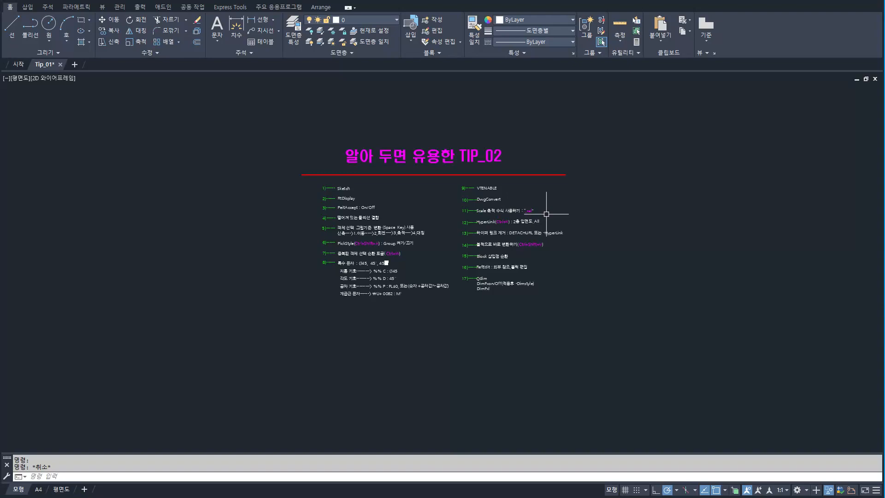
{"action": "type", "text": "z"}
{"action": "key", "text": "Return"}
{"action": "key", "text": "Return"}
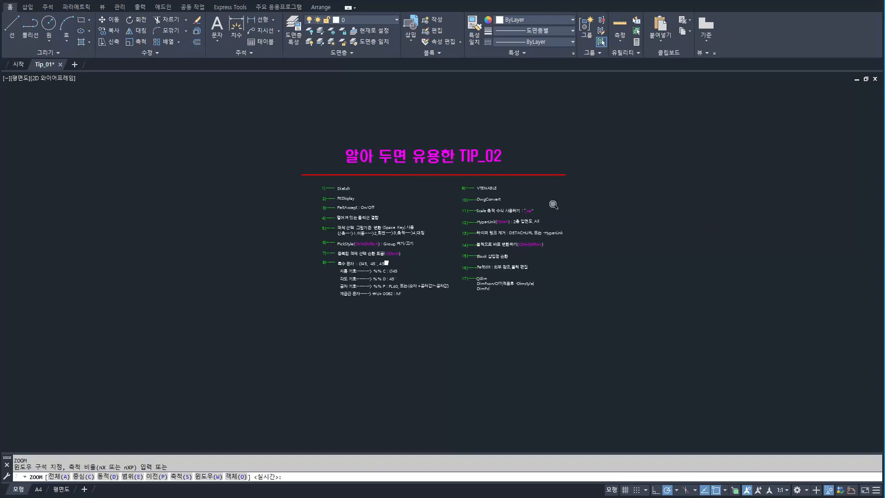
{"action": "type", "text": "e"}
{"action": "key", "text": "Return"}
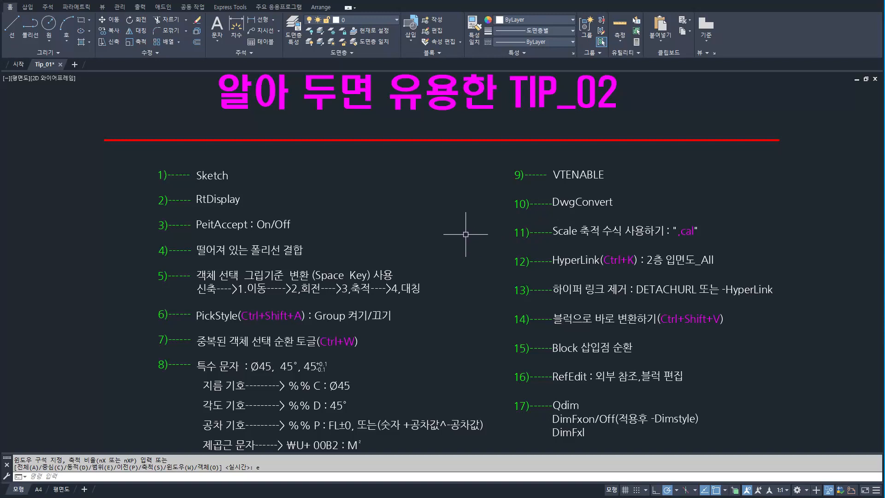
- Set the VTENABLE system variable to 0
{"action": "scroll", "coordinate": [438, 250], "scroll_direction": "down", "scroll_amount": 2}
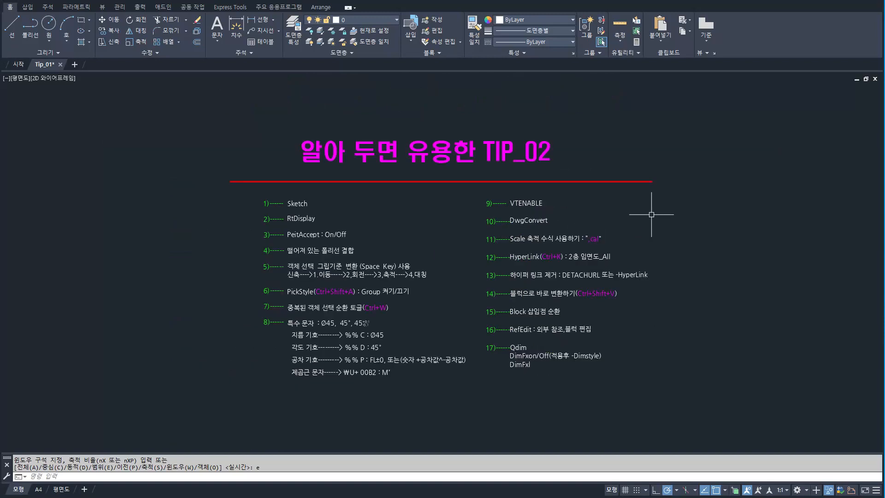
{"action": "key", "text": "Escape"}
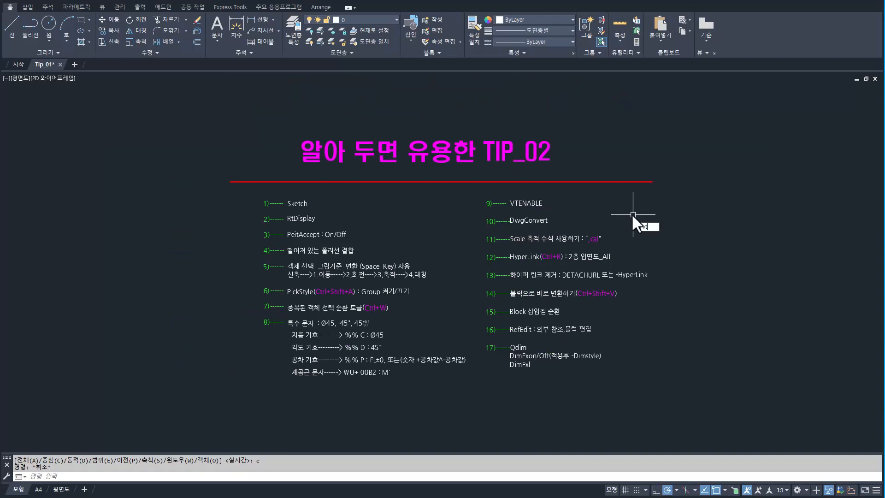
{"action": "type", "text": "vt"}
{"action": "key", "text": "Return"}
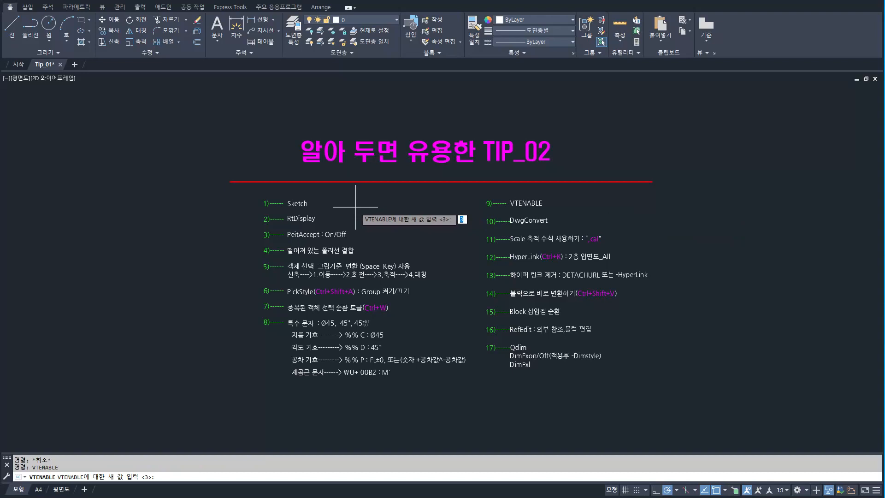
{"action": "type", "text": "0"}
{"action": "key", "text": "Return"}
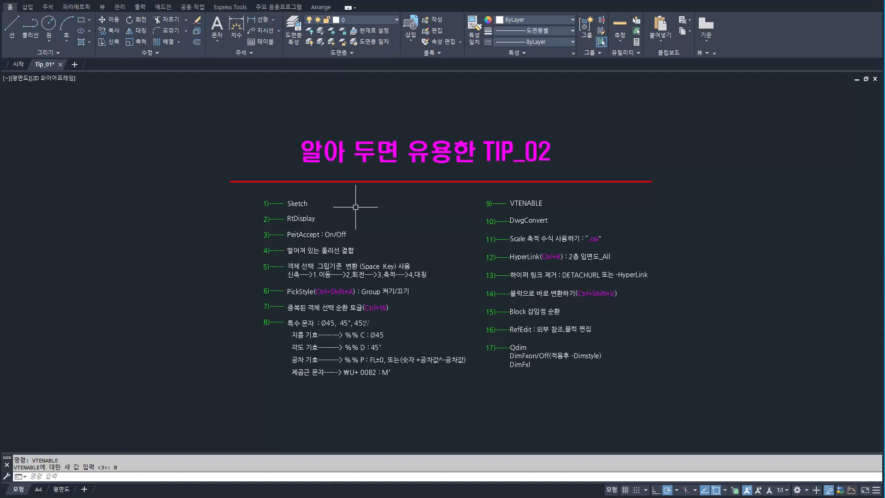
- Zoom to the drawing's extents to check the view transition with VTENABLE at 0
{"action": "type", "text": "z"}
{"action": "key", "text": "Return"}
{"action": "type", "text": "e"}
{"action": "key", "text": "Return"}
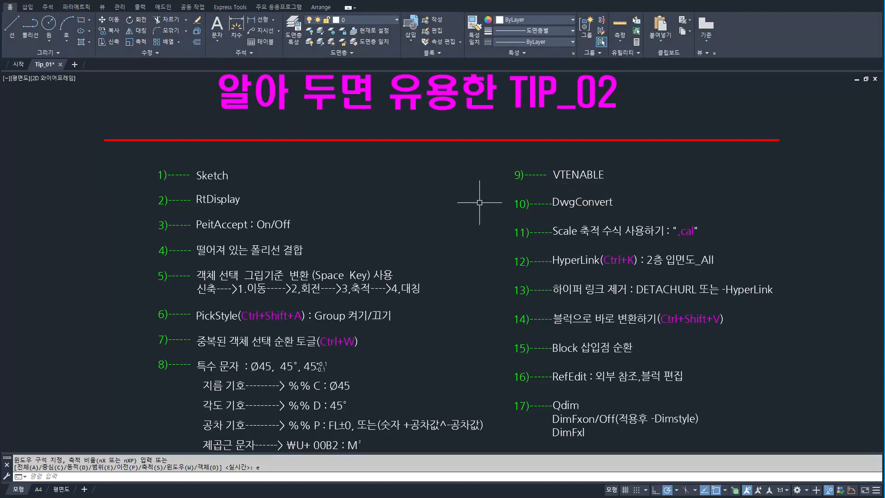
{"action": "key", "text": "Escape"}
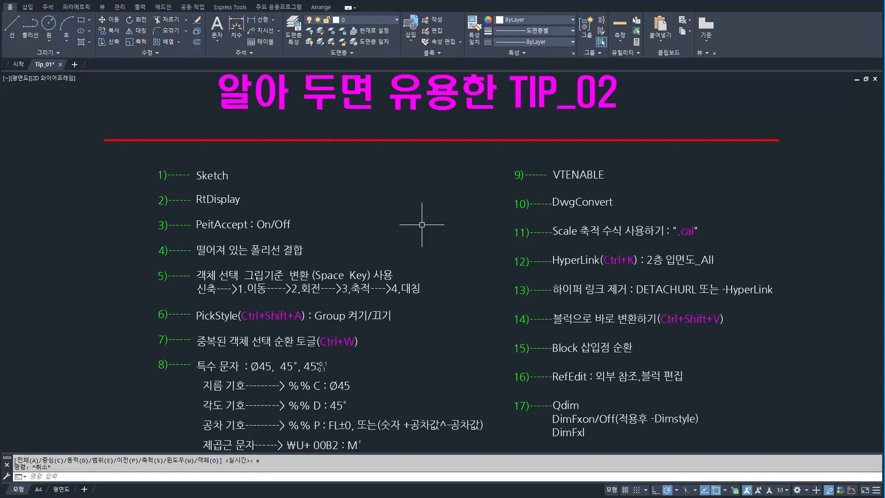
- Choose the AutoCAD 2013/LT2013 drawing format for a save-as of Tip_01.dwg and cancel the save
{"action": "key", "text": "ctrl+shift+s"}
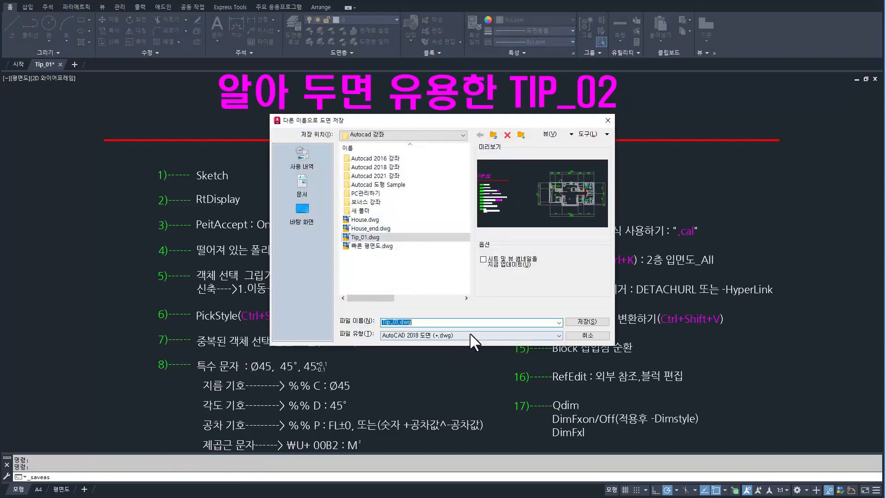
{"action": "left_click", "coordinate": [470, 335]}
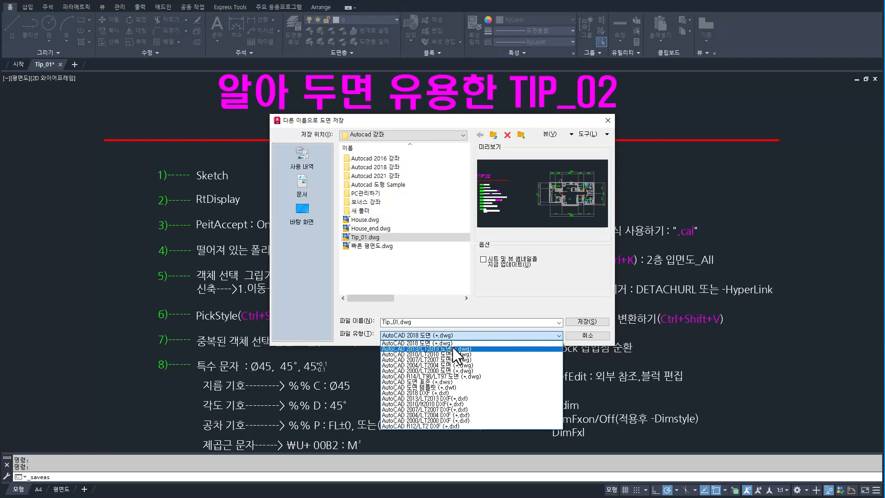
{"action": "left_click", "coordinate": [452, 348]}
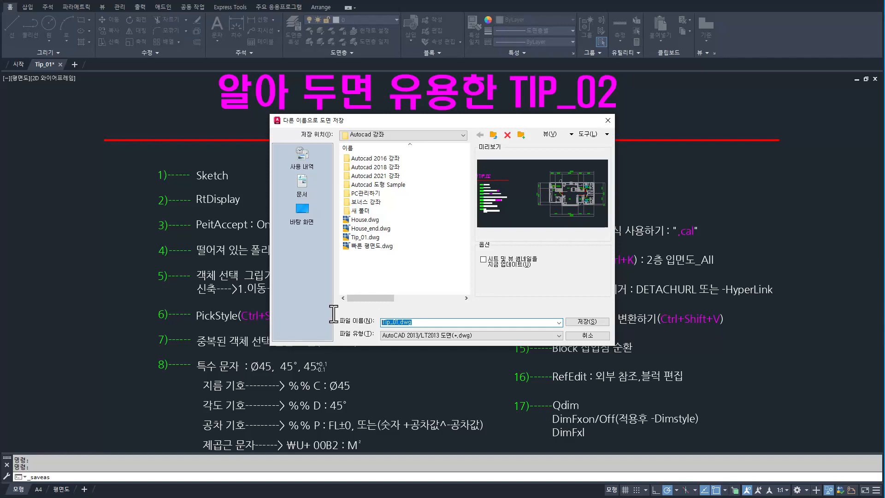
{"action": "left_click", "coordinate": [588, 336]}
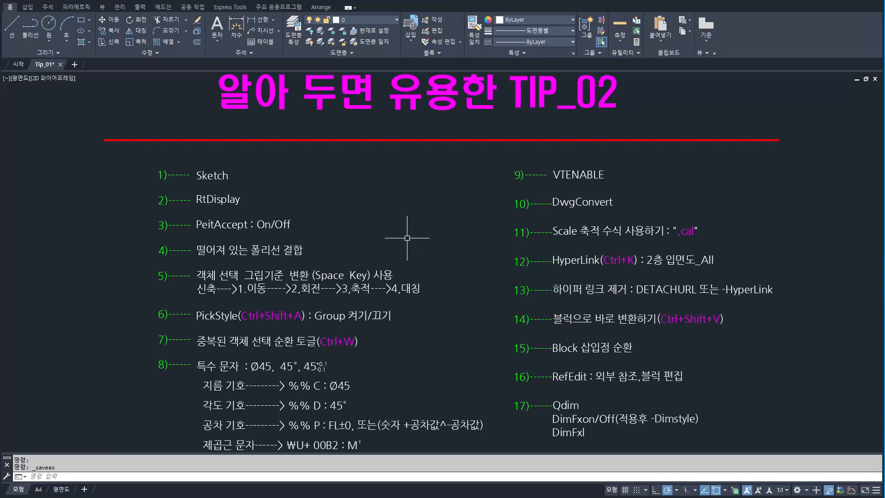
- Start DWGCONVERT and choose the conversion setup for the 2013 format in the current location
{"action": "type", "text": "DWG"}
{"action": "key", "text": "Return"}
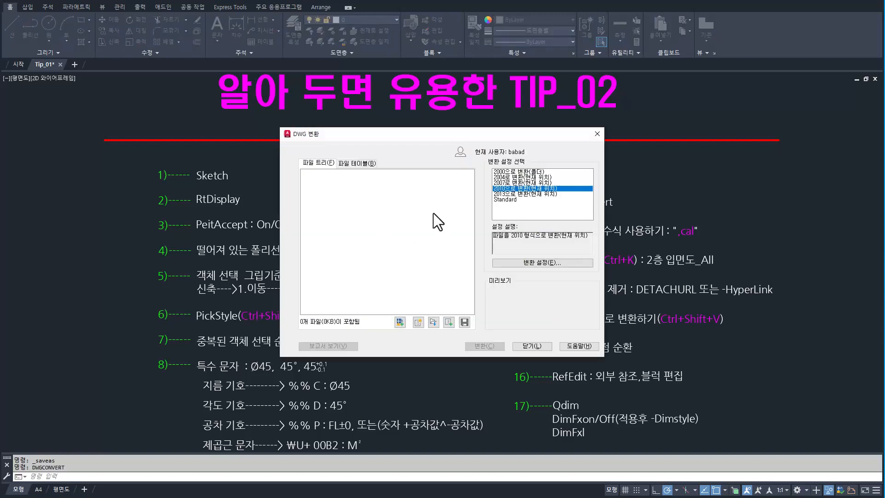
{"action": "left_click", "coordinate": [533, 194]}
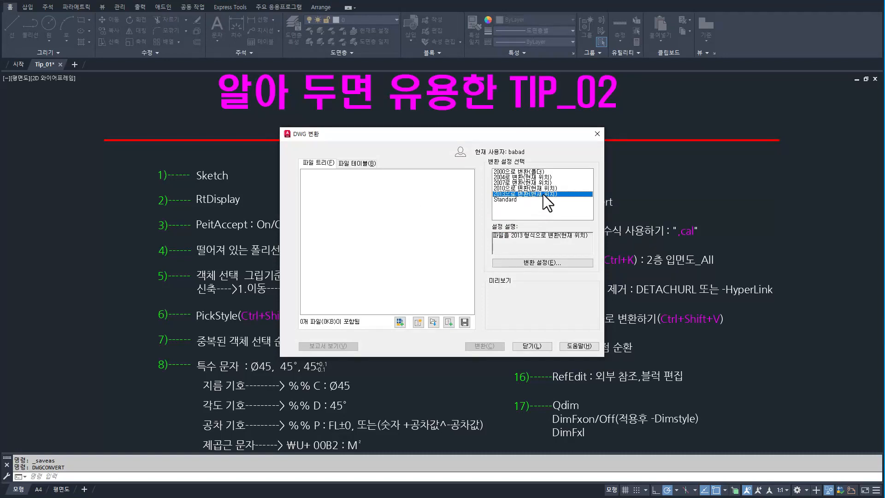
- Add House.dwg, House_end.dwg, Tip_01.dwg and 빠른 평면도.dwg to the list of drawings for conversion
{"action": "left_click", "coordinate": [398, 323]}
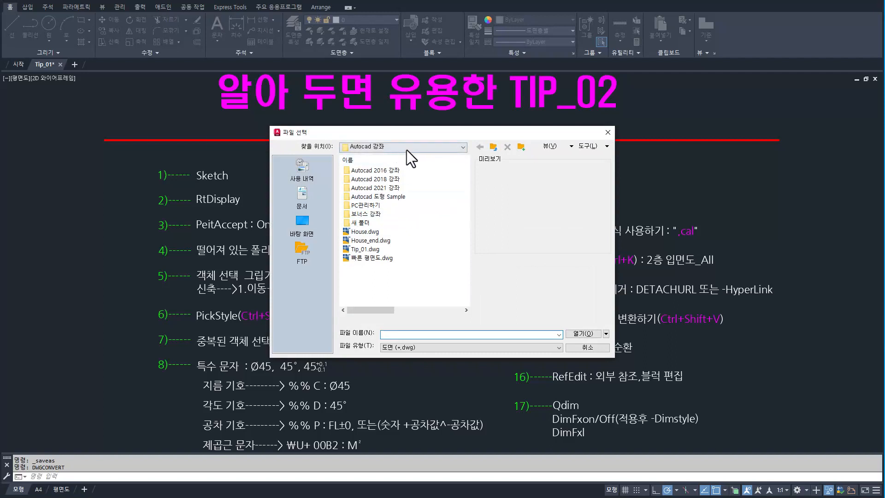
{"action": "left_click", "coordinate": [380, 233]}
{"action": "left_click", "coordinate": [387, 250], "text": "ctrl"}
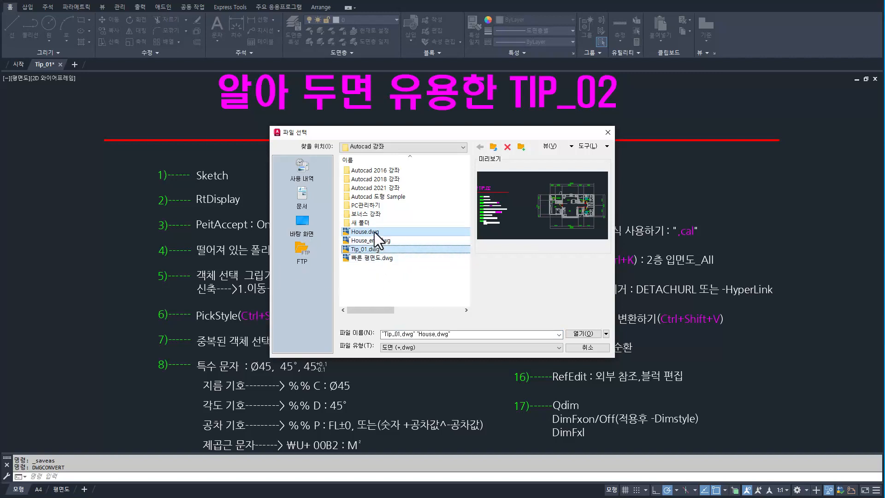
{"action": "left_click", "coordinate": [374, 232]}
{"action": "left_click", "coordinate": [377, 259], "text": "shift"}
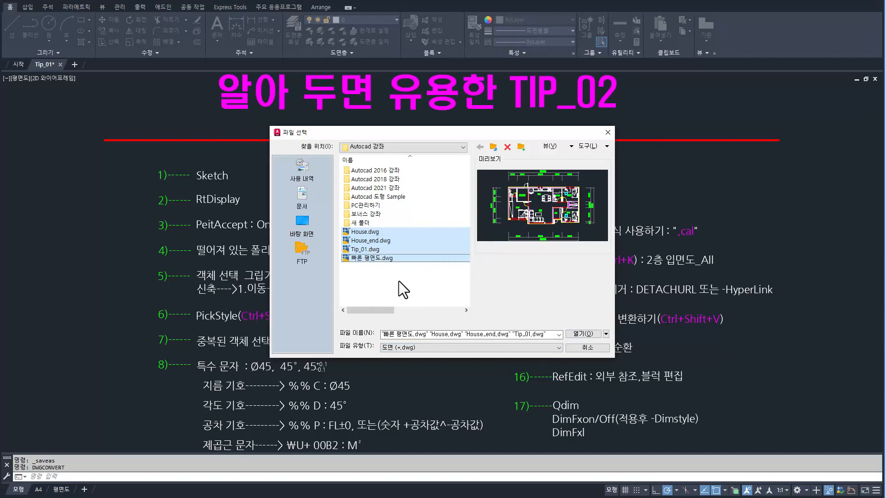
{"action": "left_click", "coordinate": [582, 336]}
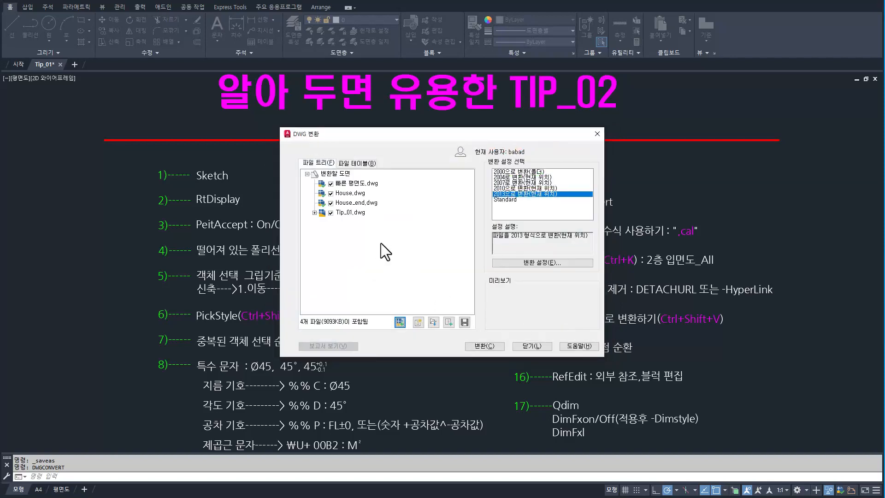
- Show the conversion list as a file table and exclude Tip_01.dwg from the conversion
{"action": "mouse_move", "coordinate": [304, 156]}
{"action": "left_mouse_down"}
{"action": "mouse_move", "coordinate": [335, 175]}
{"action": "mouse_move", "coordinate": [366, 221]}
{"action": "left_mouse_up"}
{"action": "key", "text": "Escape"}
{"action": "left_click", "coordinate": [360, 164]}
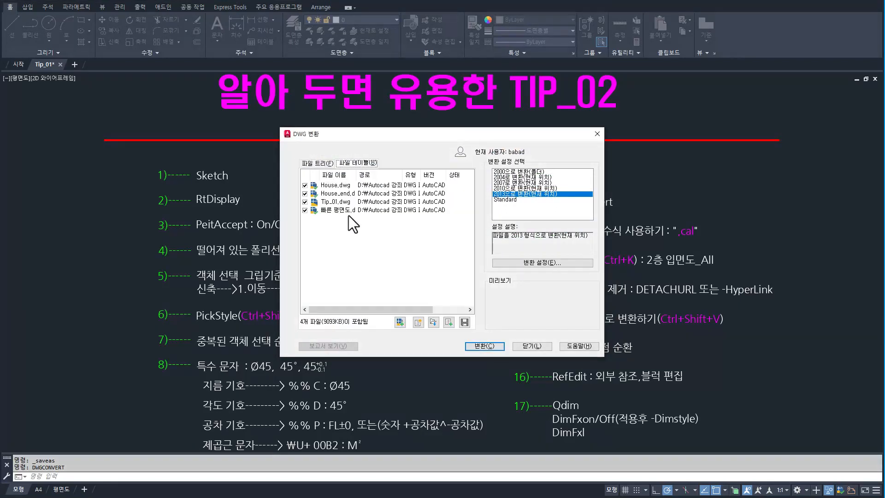
{"action": "left_click_drag", "start_coordinate": [299, 178], "coordinate": [448, 223]}
{"action": "key", "text": "Escape"}
{"action": "left_click", "coordinate": [304, 202]}
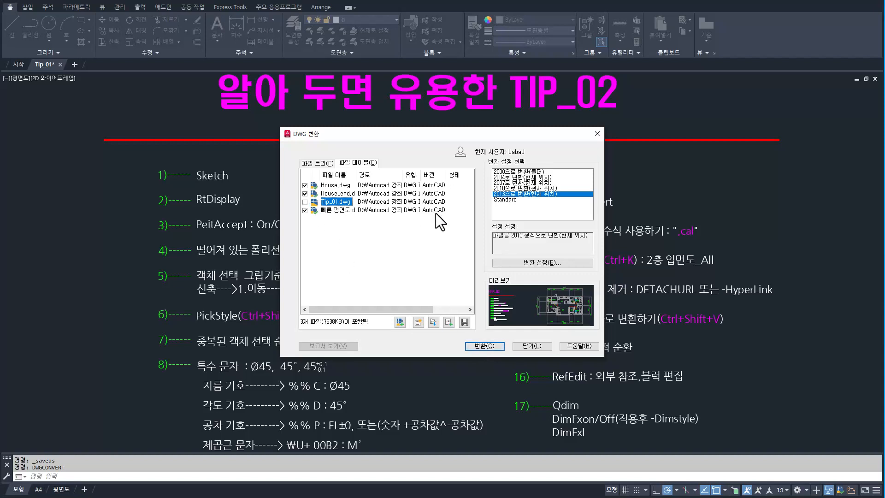
{"action": "key", "text": "ctrl+2"}
{"action": "left_click_drag", "start_coordinate": [493, 191], "coordinate": [568, 199]}
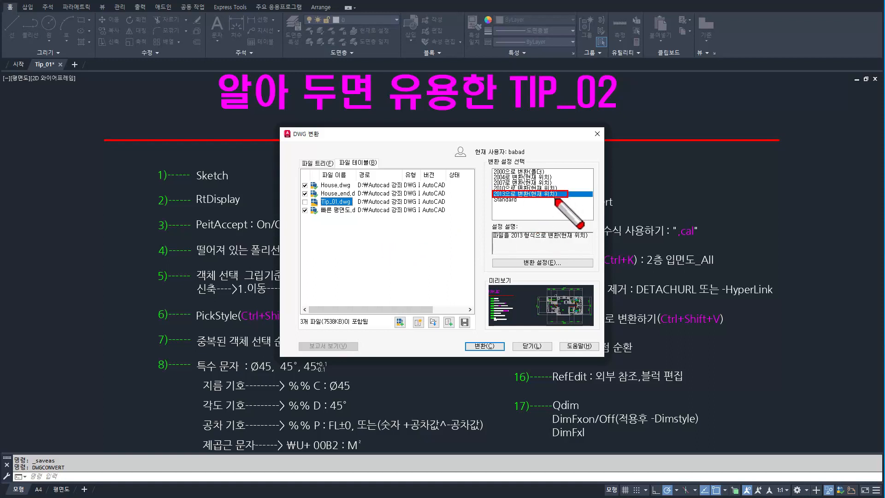
{"action": "left_click_drag", "start_coordinate": [528, 187], "coordinate": [568, 200]}
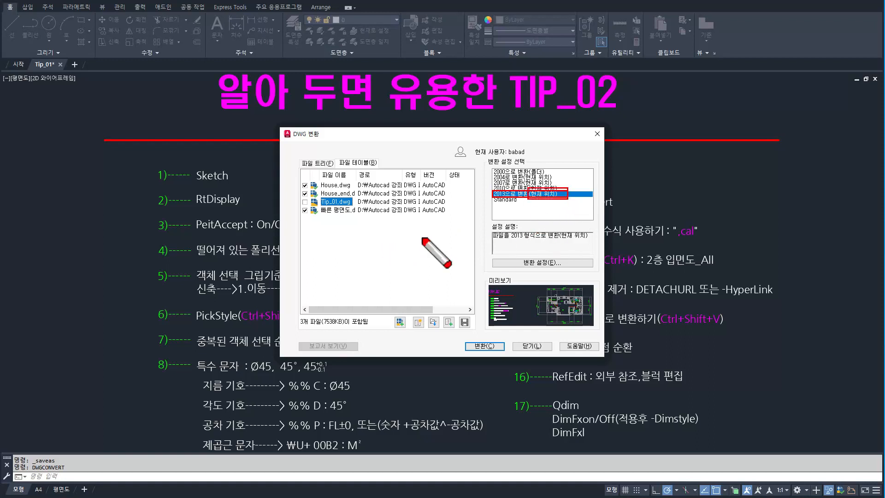
{"action": "key", "text": "Escape"}
- Include all four drawings in the conversion again, and close DWG conversion without converting or saving the file list
{"action": "left_click", "coordinate": [305, 206]}
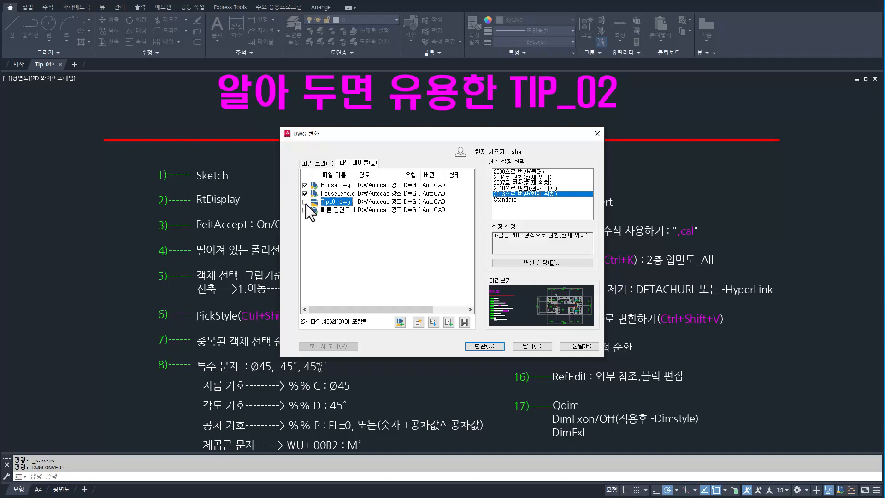
{"action": "left_click", "coordinate": [305, 205]}
{"action": "left_click", "coordinate": [304, 202]}
{"action": "left_click", "coordinate": [534, 345]}
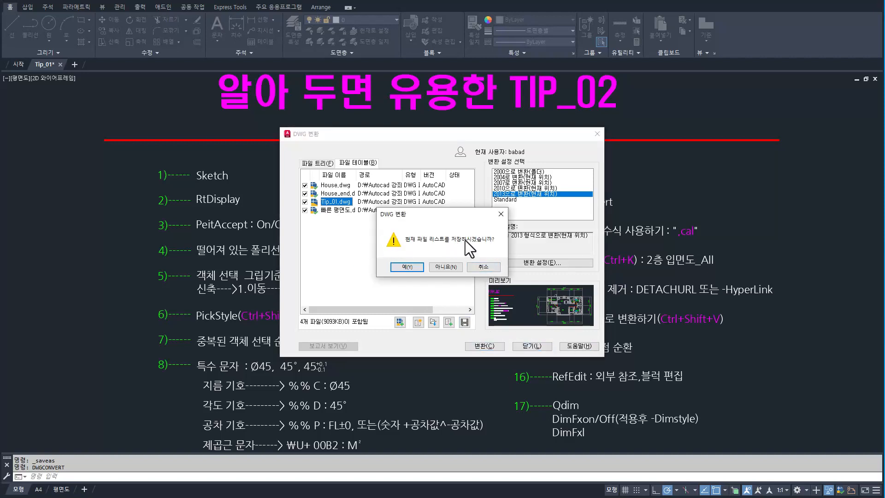
{"action": "left_click", "coordinate": [597, 134]}
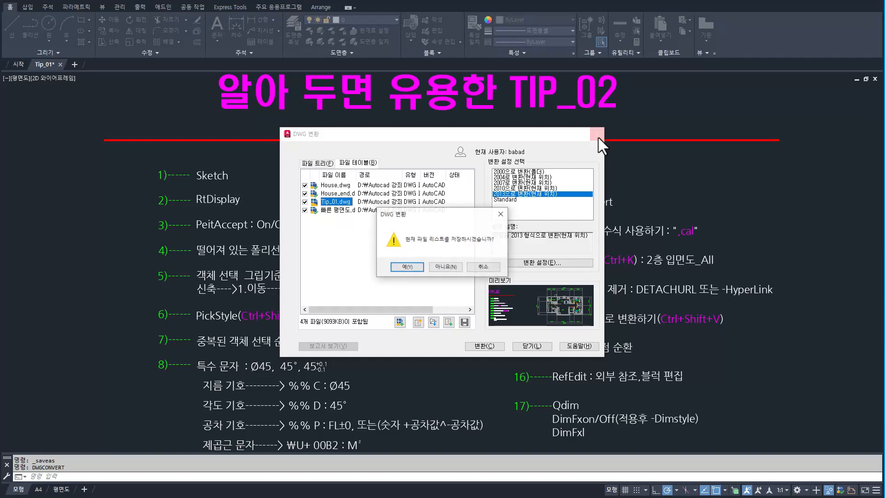
{"action": "left_click", "coordinate": [451, 270]}
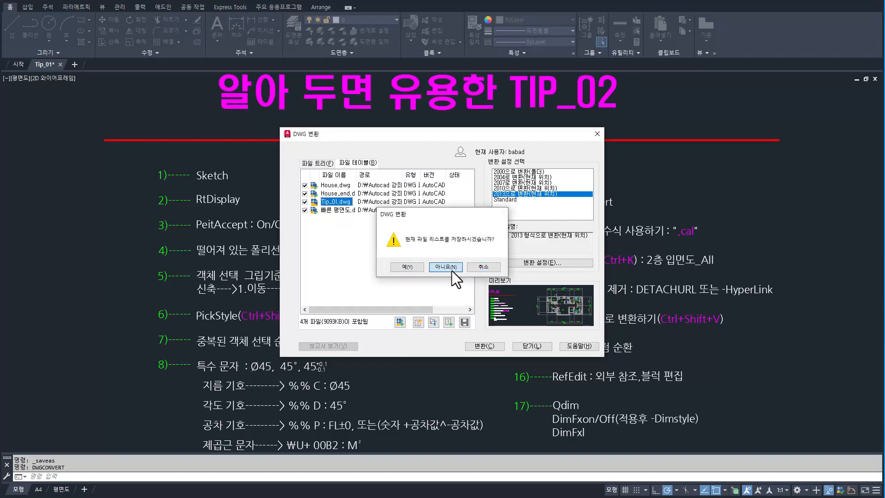
{"action": "key", "text": "Escape"}
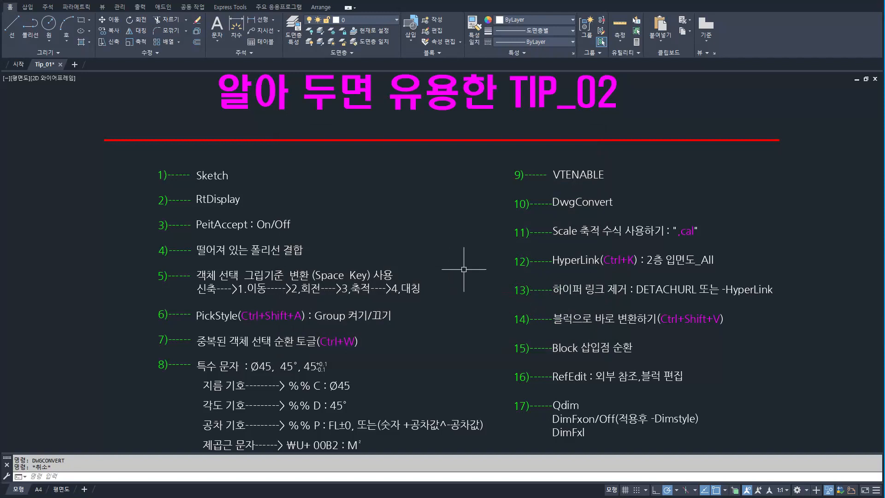
{"action": "key", "text": "ctrl+2"}
{"action": "mouse_move", "coordinate": [530, 221]}
{"action": "left_mouse_down"}
{"action": "mouse_move", "coordinate": [634, 250]}
{"action": "mouse_move", "coordinate": [725, 249]}
{"action": "left_mouse_up"}
{"action": "key", "text": "Escape"}
- Draw a rectangle in the empty space between the two tip columns, beside items 2 and 3
{"action": "key", "text": "space"}
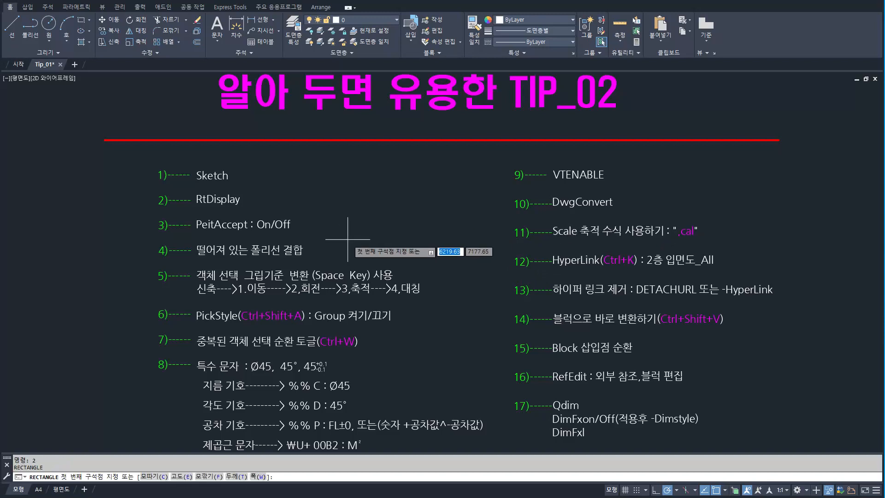
{"action": "left_click", "coordinate": [347, 240]}
{"action": "left_click", "coordinate": [406, 195]}
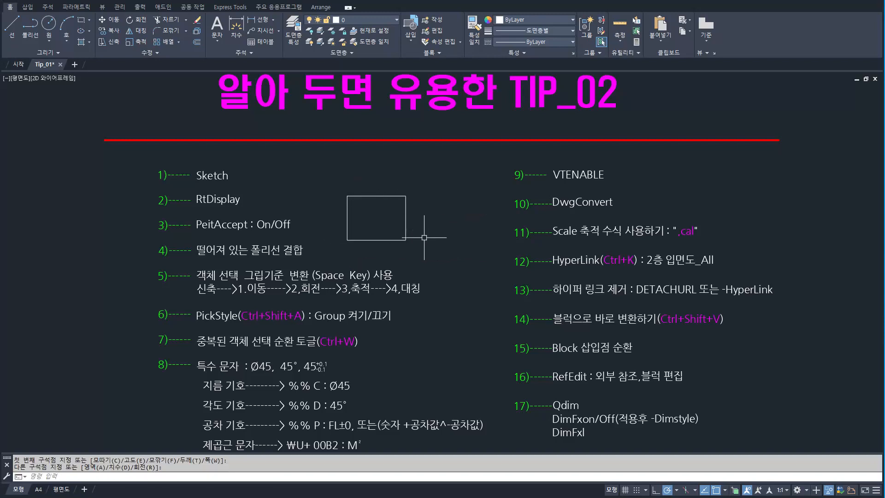
- Start scaling the rectangle from its lower-left corner and try ,cal as the scale factor
{"action": "type", "text": "sc"}
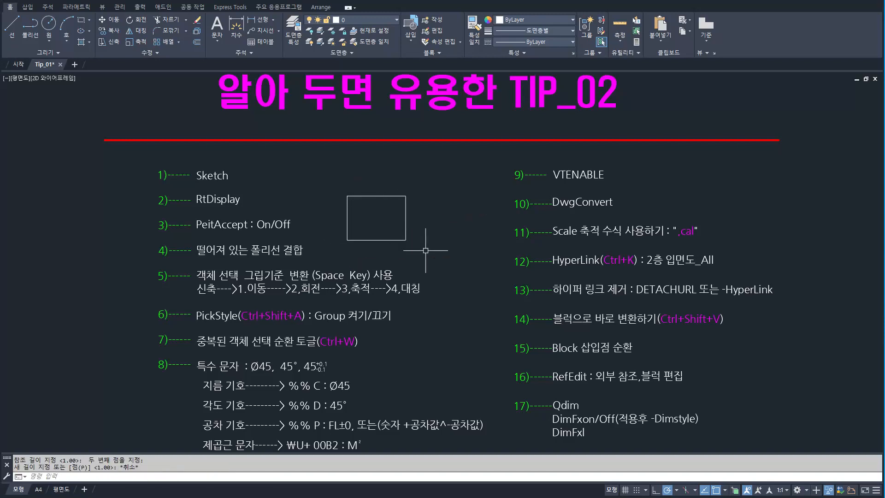
{"action": "type", "text": "sc"}
{"action": "key", "text": "space"}
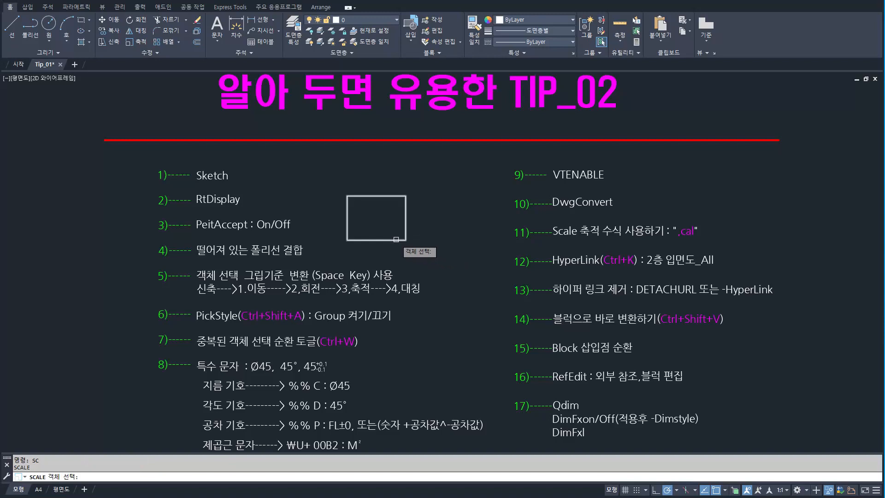
{"action": "left_click", "coordinate": [396, 239]}
{"action": "key", "text": "space"}
{"action": "left_click", "coordinate": [347, 240]}
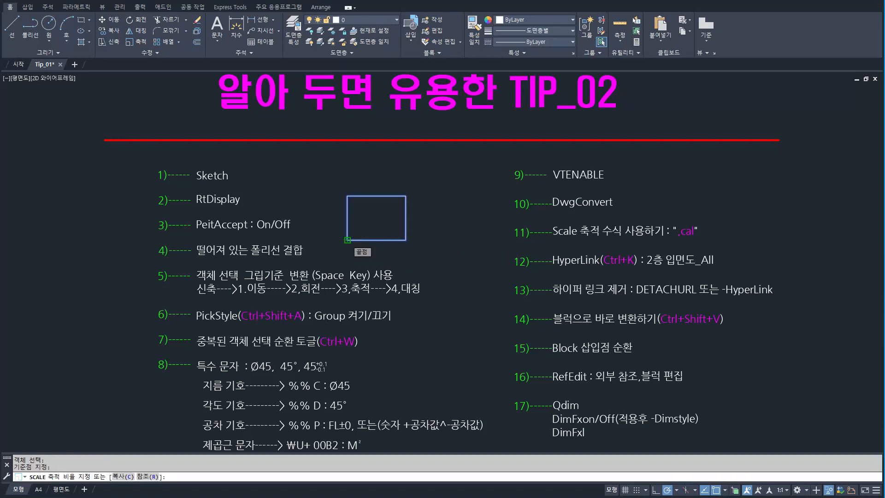
{"action": "left_click_drag", "start_coordinate": [667, 217], "coordinate": [711, 246]}
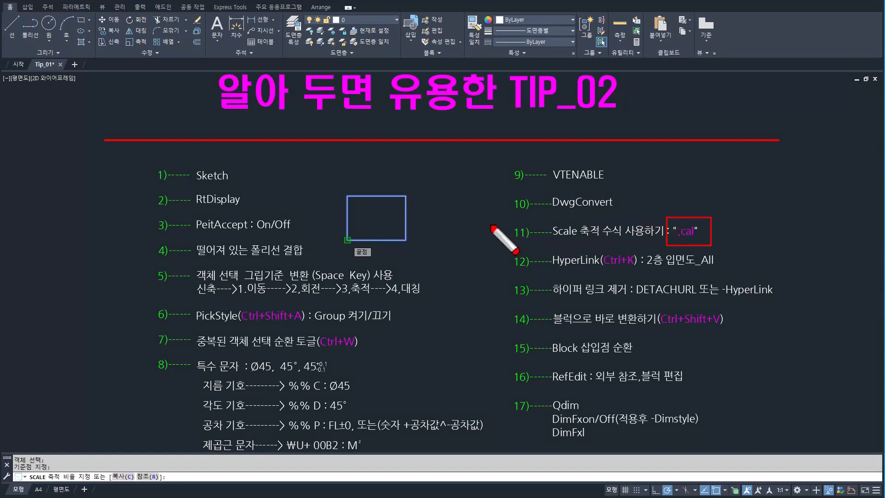
{"action": "key", "text": "Escape"}
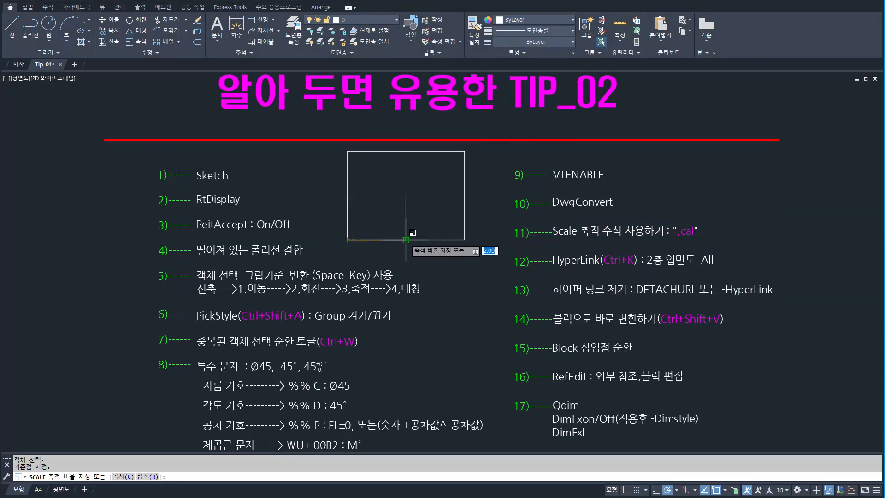
{"action": "type", "text": ",cal"}
{"action": "key", "text": "Return"}
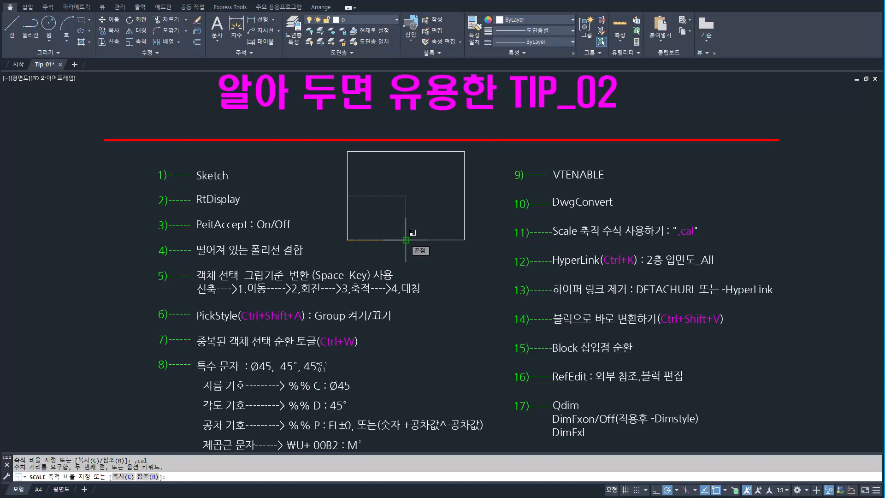
- Scale the rectangle by a factor of 3/2 and delete it from the drawing
{"action": "left_click_drag", "start_coordinate": [599, 219], "coordinate": [635, 239]}
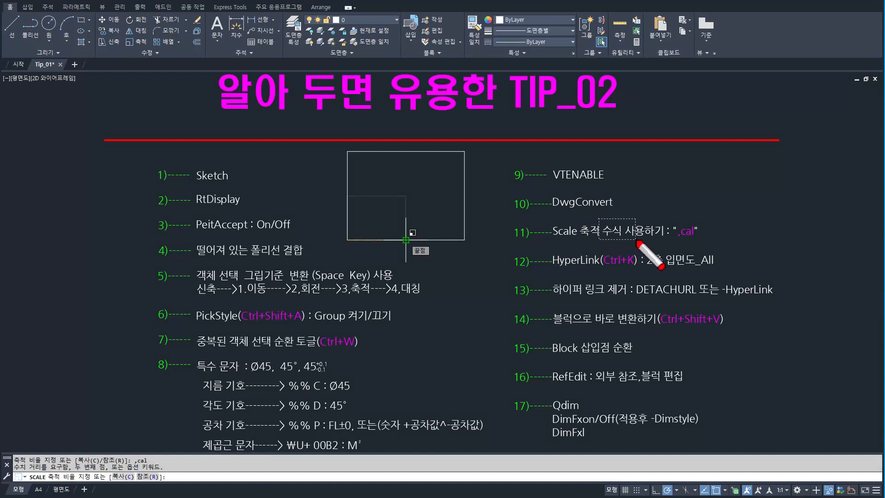
{"action": "key", "text": "Escape"}
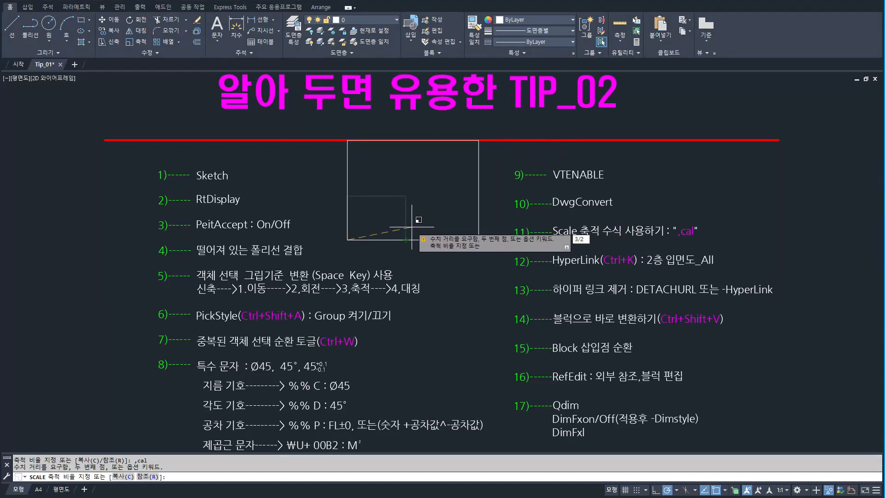
{"action": "key", "text": "Return"}
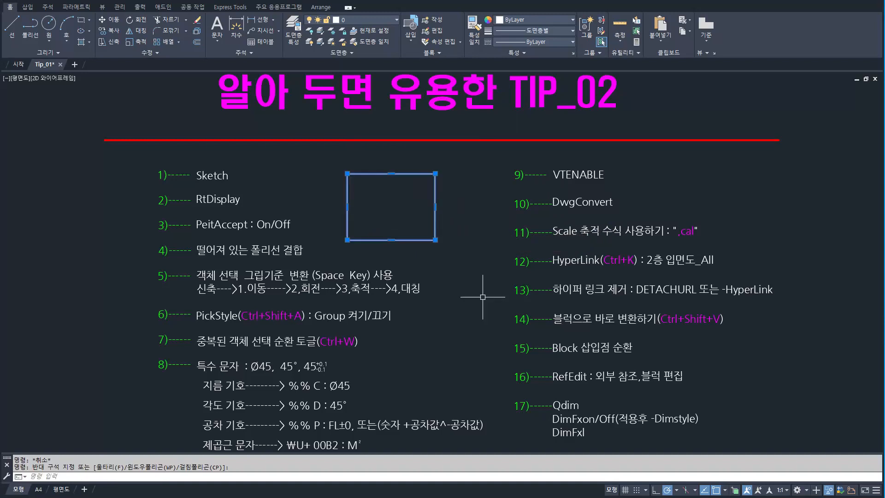
{"action": "key", "text": "Delete"}
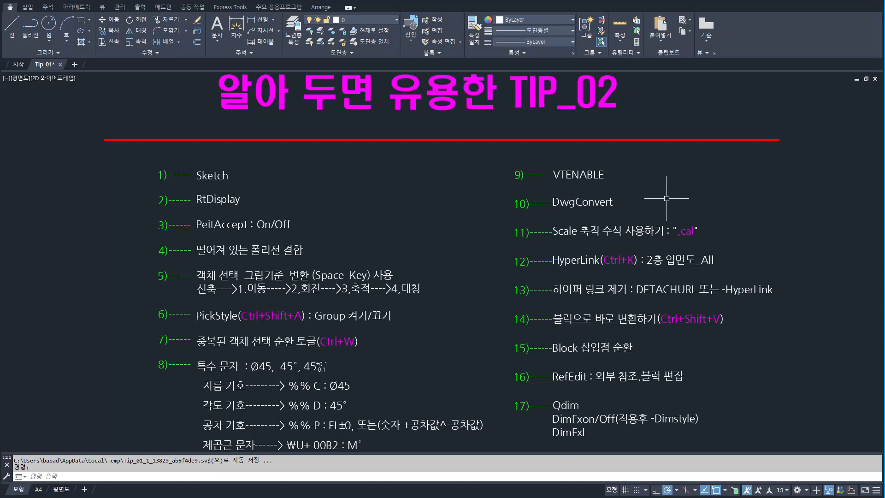
- Calculate the expressions 3/2 and 20/7 with the CAL command
{"action": "type", "text": "cal"}
{"action": "key", "text": "Return"}
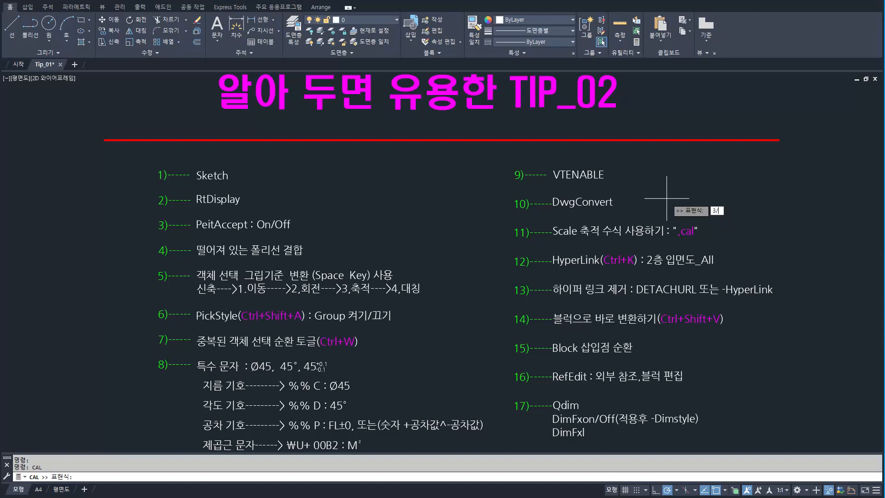
{"action": "key", "text": "Return"}
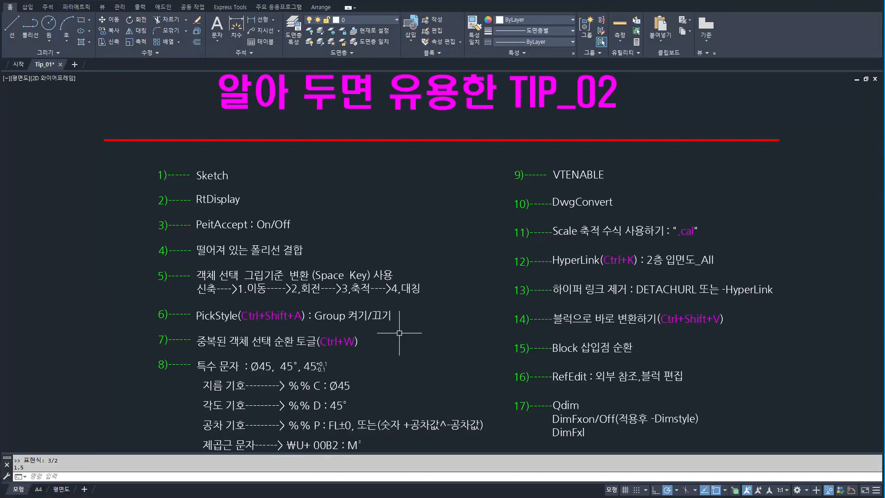
{"action": "key", "text": "Return"}
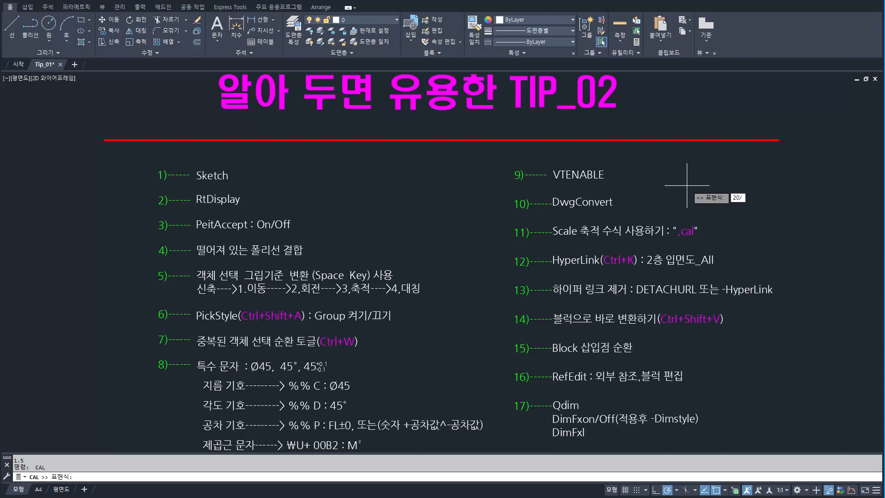
{"action": "key", "text": "Return"}
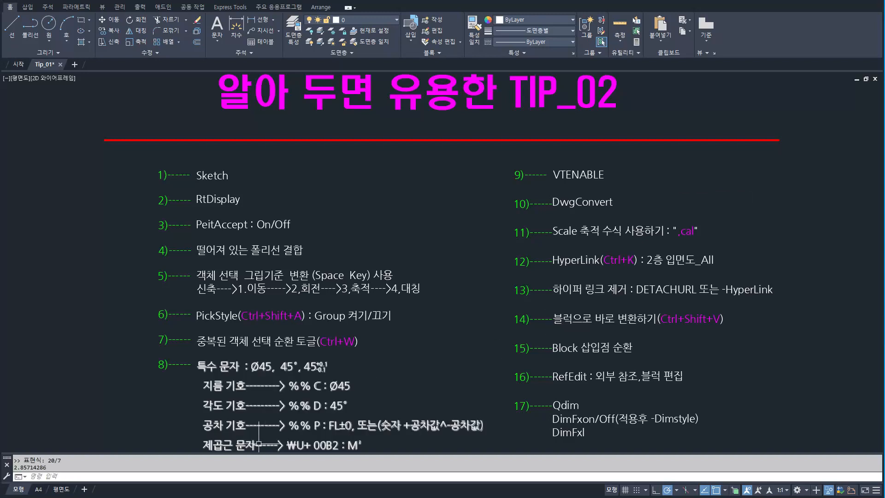
{"action": "left_click_drag", "start_coordinate": [2, 459], "coordinate": [59, 471]}
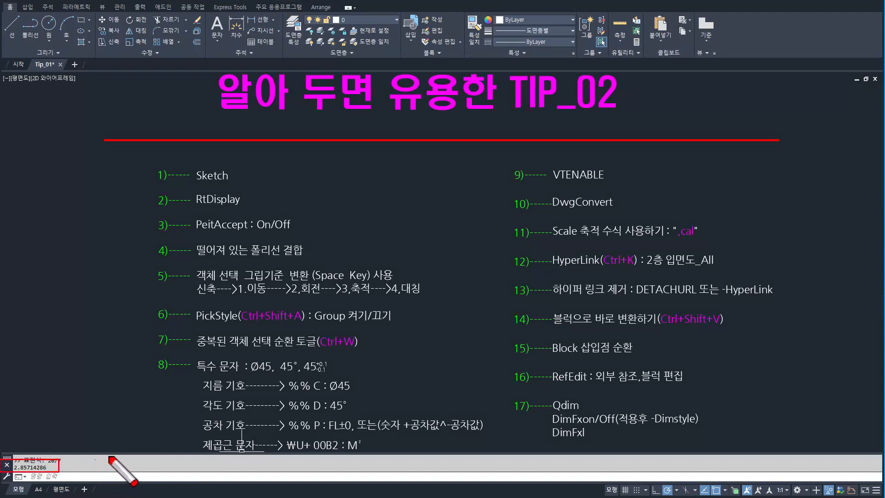
{"action": "key", "text": "Escape"}
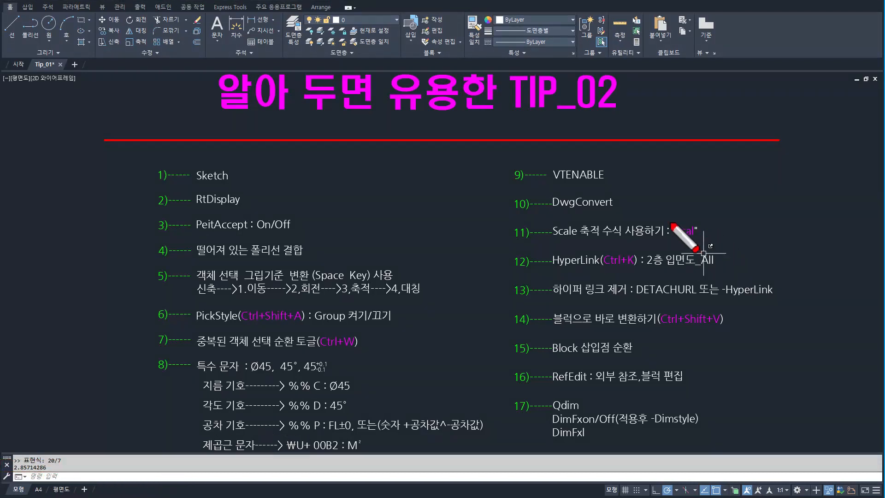
{"action": "left_click_drag", "start_coordinate": [667, 222], "coordinate": [695, 252]}
{"action": "key", "text": "Escape"}
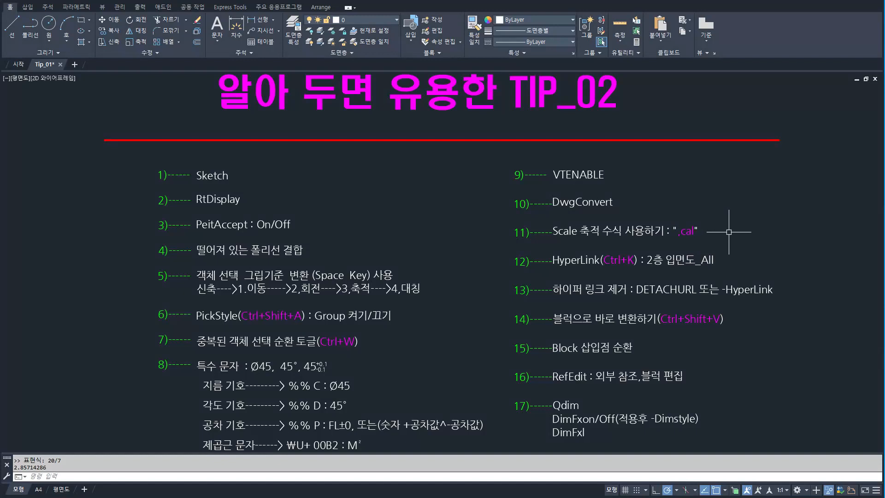
{"action": "left_click_drag", "start_coordinate": [666, 222], "coordinate": [710, 239]}
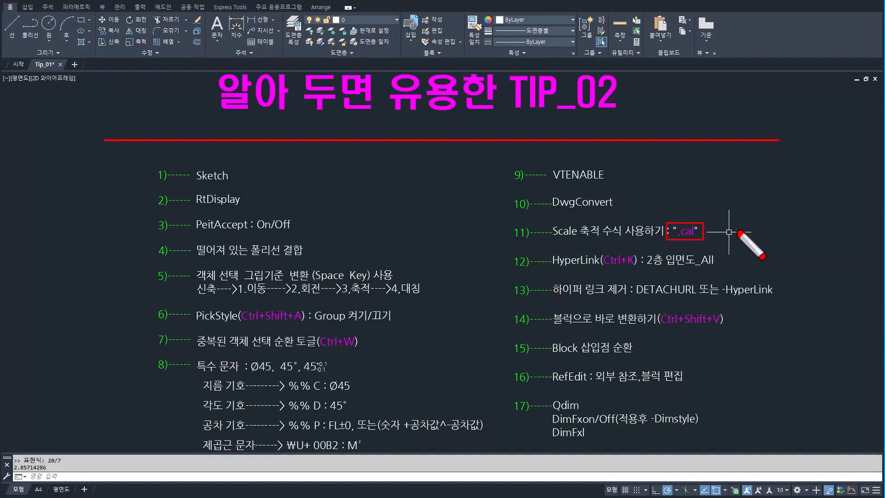
{"action": "key", "text": "Escape"}
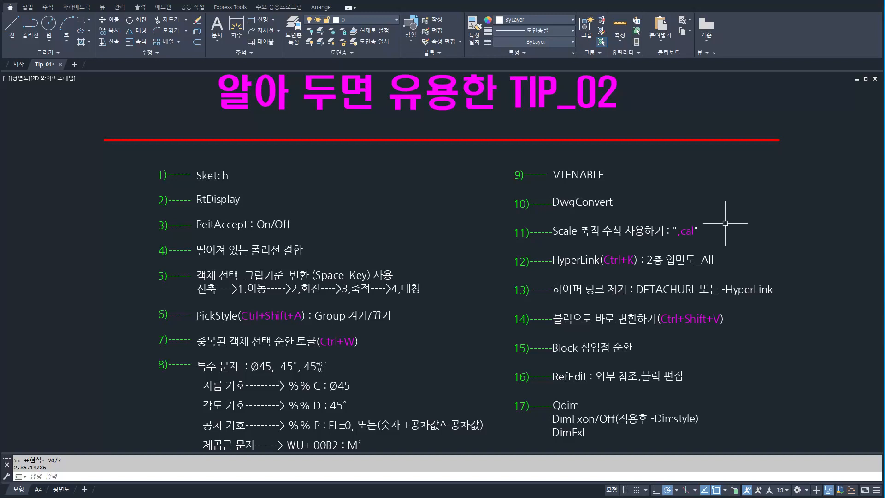
{"action": "key", "text": "ctrl+y"}
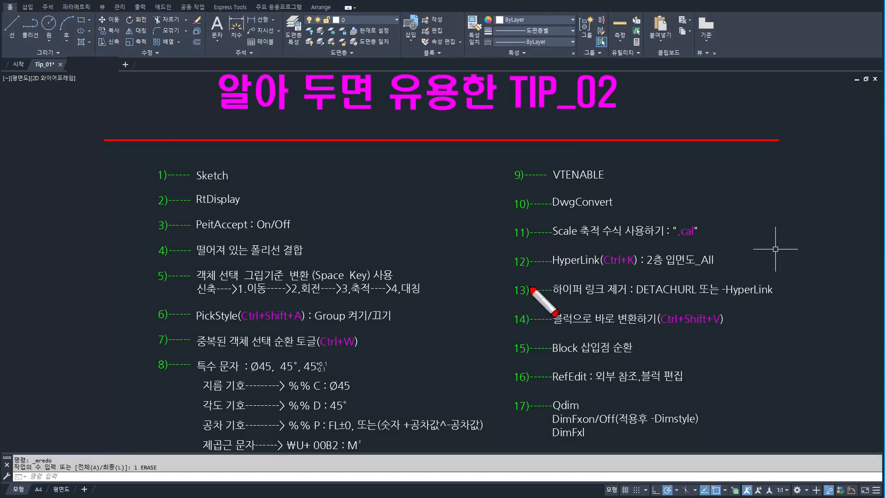
{"action": "mouse_move", "coordinate": [502, 257]}
{"action": "left_mouse_down"}
{"action": "mouse_move", "coordinate": [746, 312]}
{"action": "mouse_move", "coordinate": [788, 297]}
{"action": "left_mouse_up"}
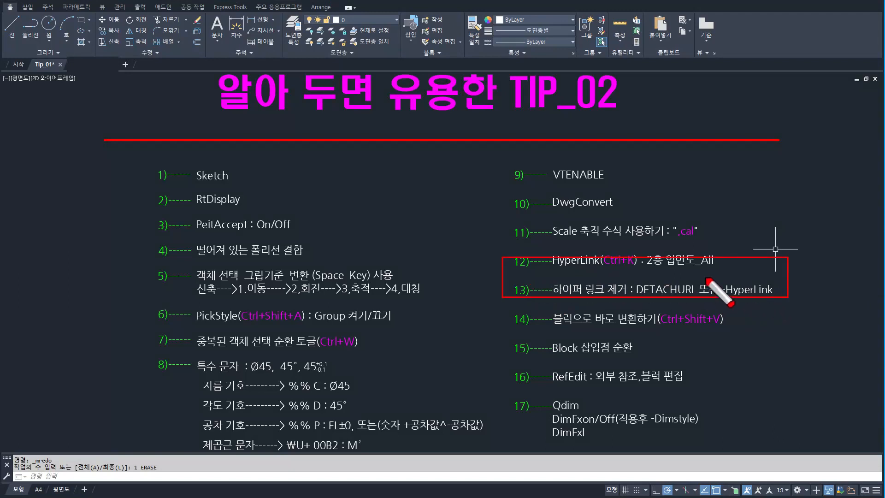
{"action": "key", "text": "Escape"}
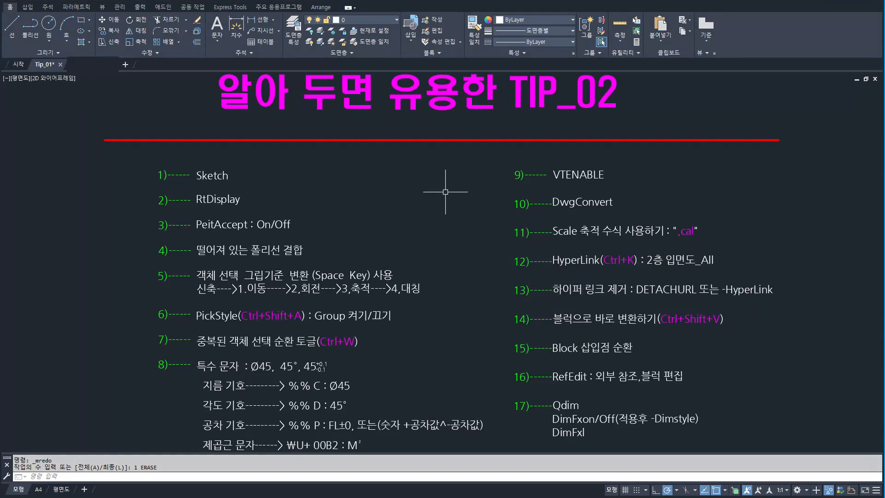
{"action": "left_click", "coordinate": [27, 6]}
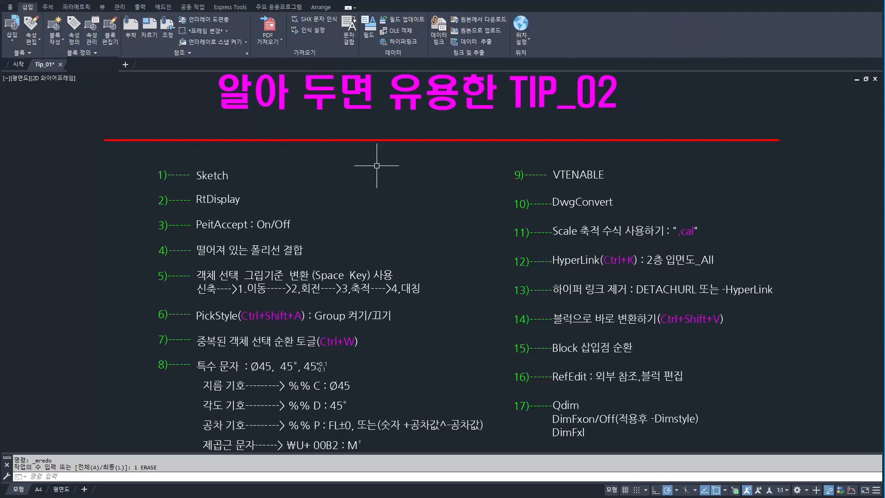
{"action": "left_click_drag", "start_coordinate": [371, 35], "coordinate": [423, 47]}
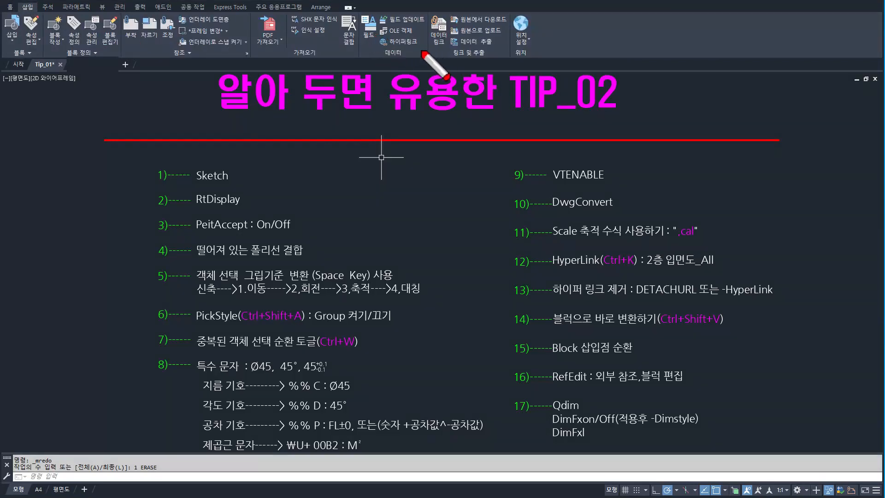
{"action": "key", "text": "Escape"}
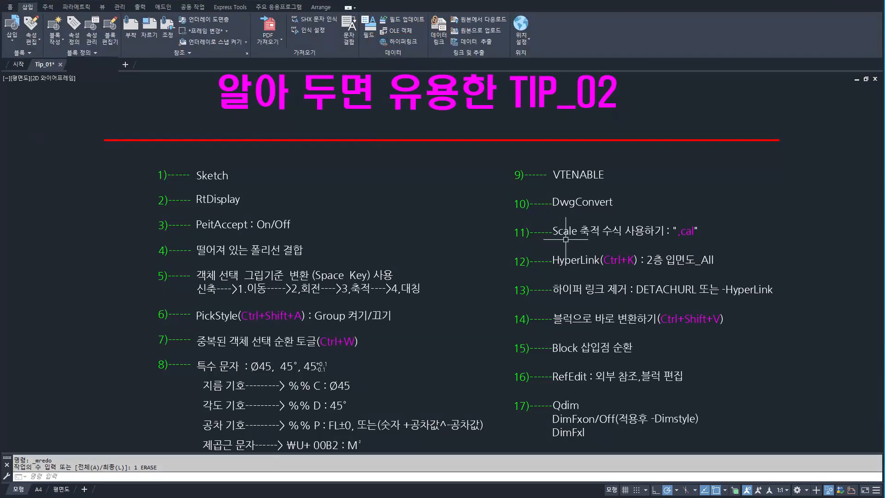
{"action": "key", "text": "ctrl+2"}
{"action": "left_click_drag", "start_coordinate": [602, 250], "coordinate": [643, 269]}
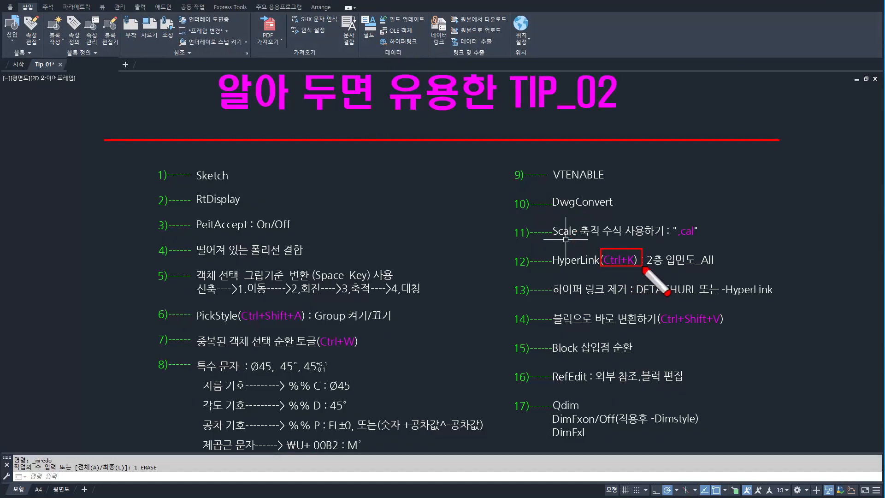
{"action": "key", "text": "Escape"}
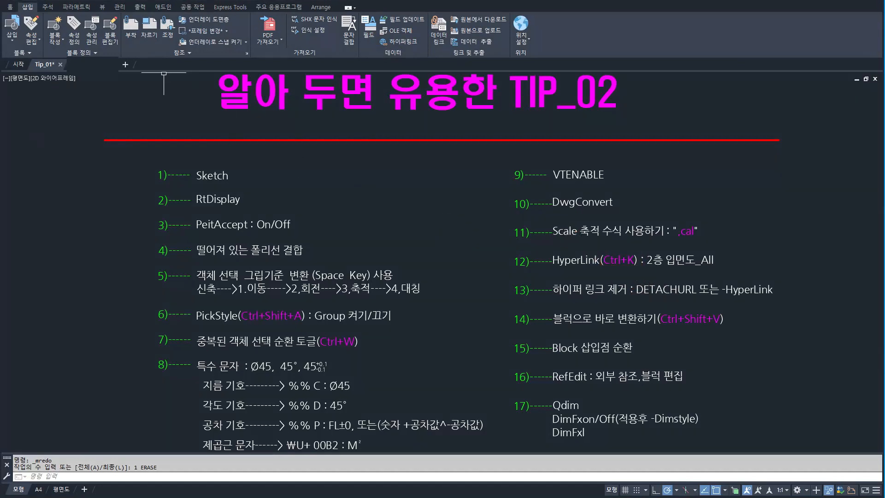
{"action": "left_click", "coordinate": [10, 8]}
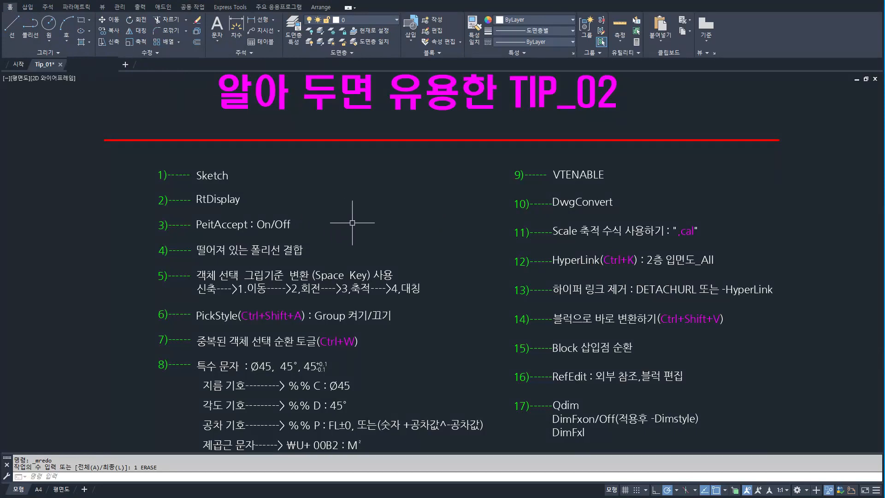
- Run the Hyperlink command on the VTENABLE text of item 9 and open its Insert Hyperlink dialog
{"action": "key", "text": "ctrl+k"}
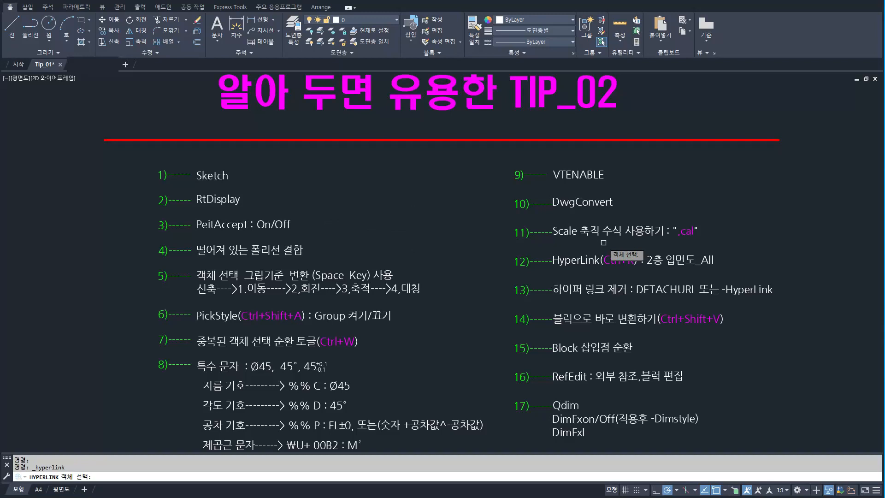
{"action": "left_click", "coordinate": [590, 175]}
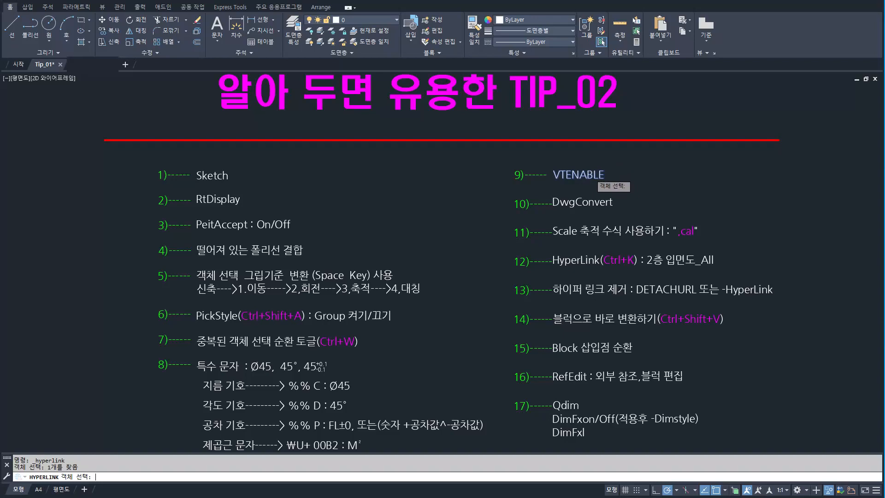
{"action": "key", "text": "Return"}
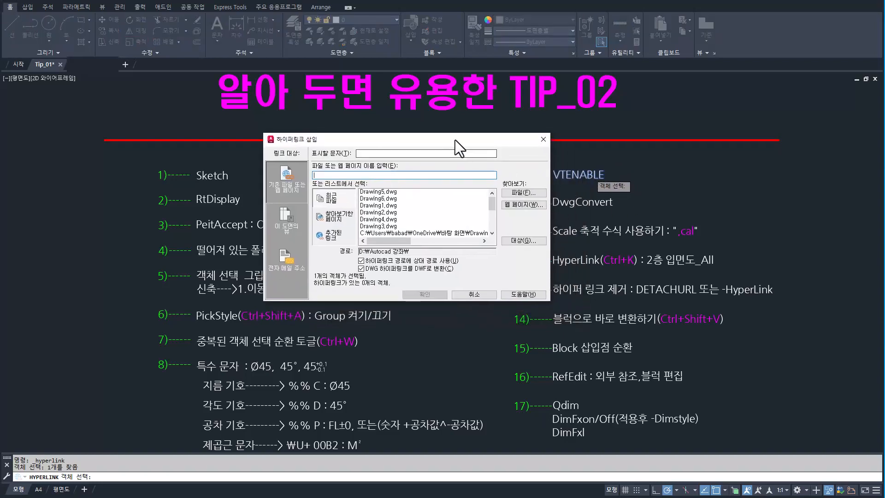
{"action": "left_click_drag", "start_coordinate": [457, 139], "coordinate": [432, 132]}
{"action": "key", "text": "ctrl+shift+d"}
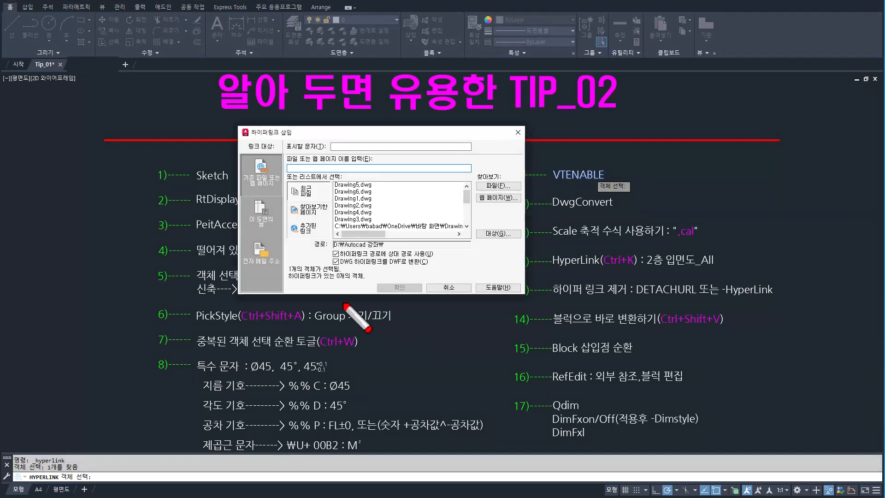
{"action": "left_click_drag", "start_coordinate": [284, 278], "coordinate": [351, 303]}
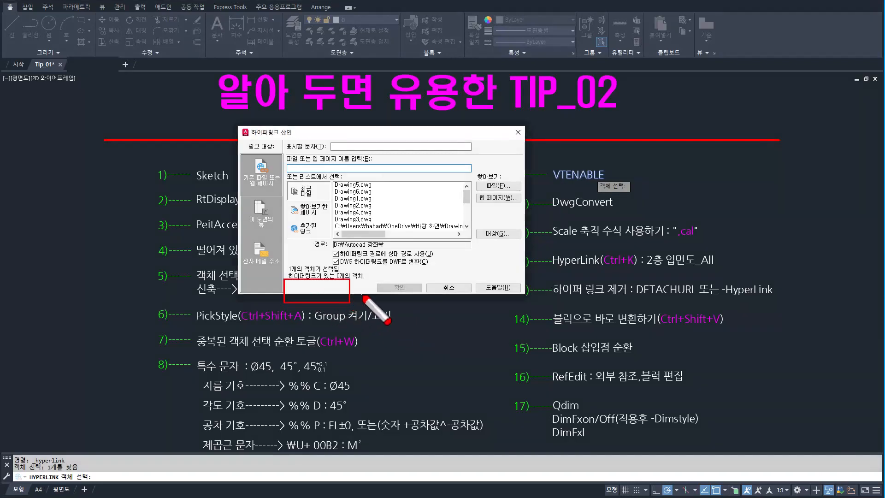
{"action": "key", "text": "Escape"}
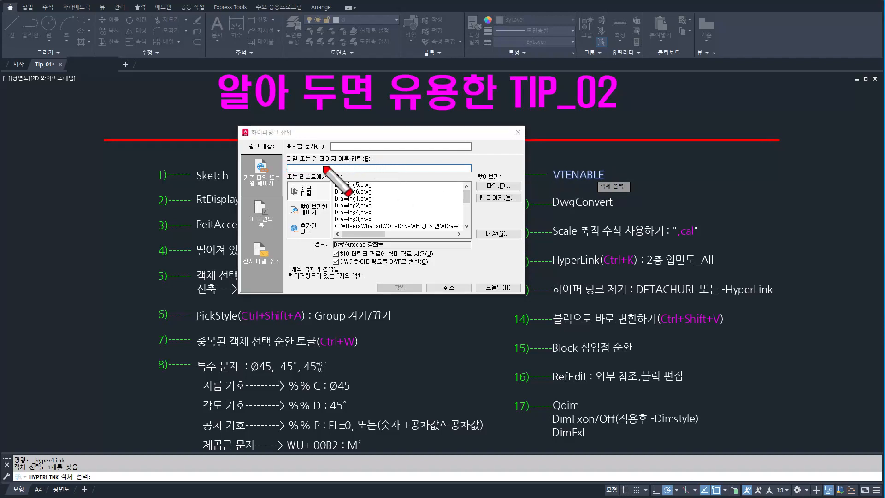
{"action": "left_click_drag", "start_coordinate": [287, 156], "coordinate": [380, 168]}
{"action": "key", "text": "Escape"}
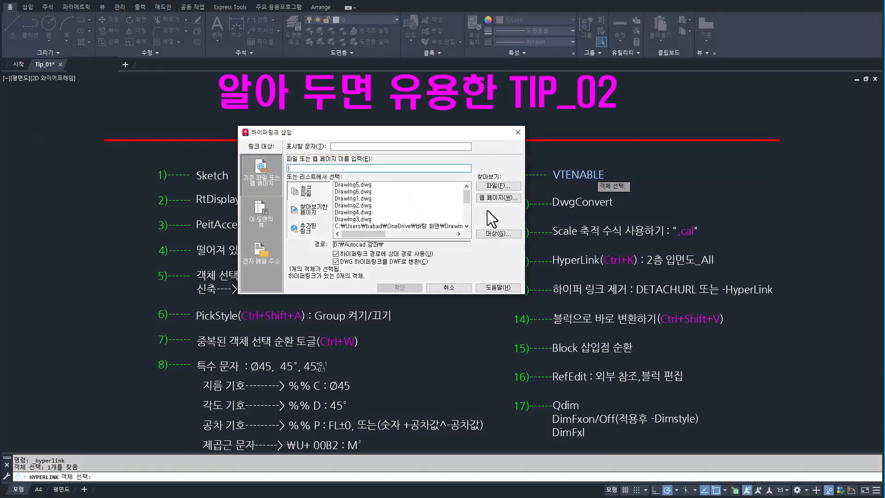
{"action": "left_click", "coordinate": [497, 198]}
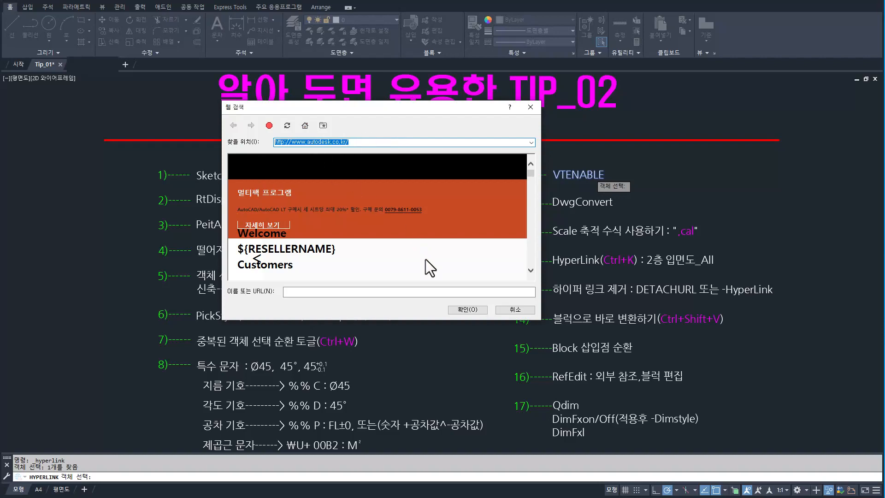
{"action": "left_click", "coordinate": [469, 310]}
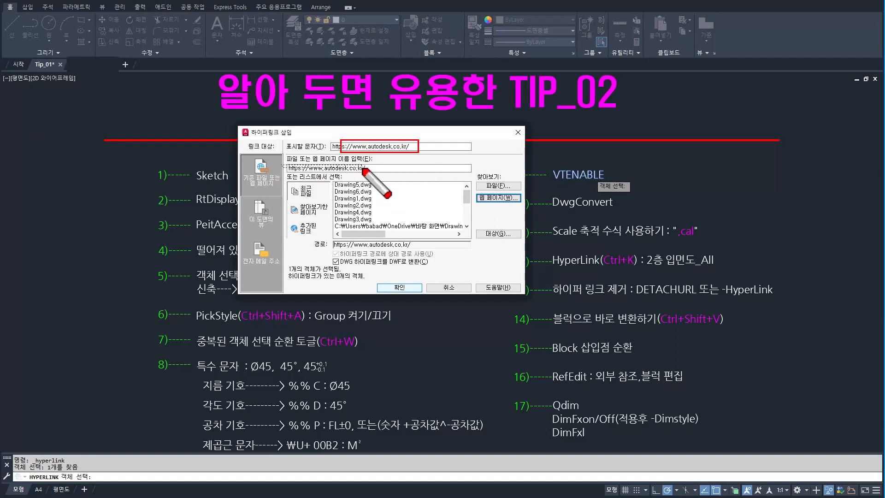
{"action": "left_click_drag", "start_coordinate": [421, 147], "coordinate": [332, 150]}
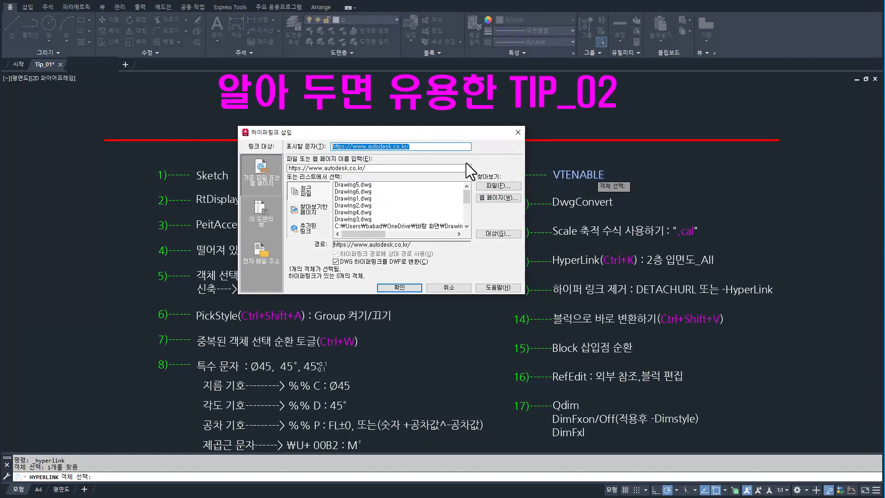
{"action": "type", "text": "오토캐드"}
{"action": "left_click", "coordinate": [399, 287]}
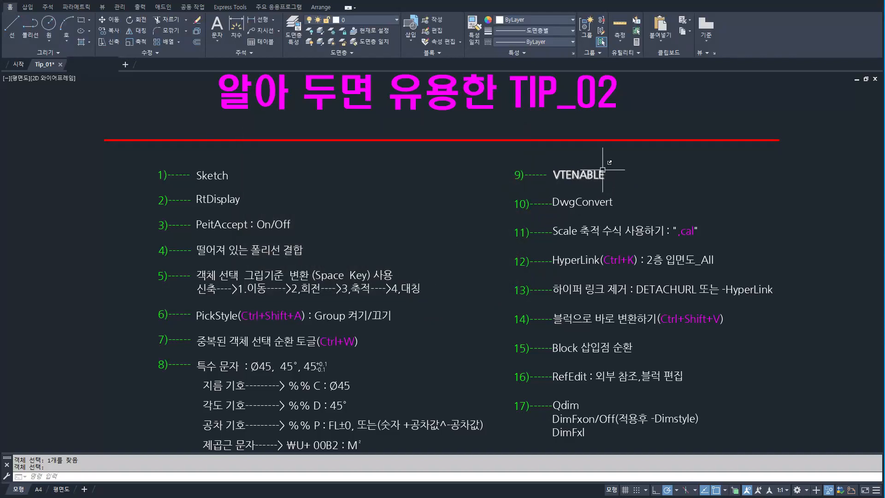
- Check the hyperlink tooltip on the VTENABLE text of item 9 and follow the link
{"action": "mouse_move", "coordinate": [603, 169]}
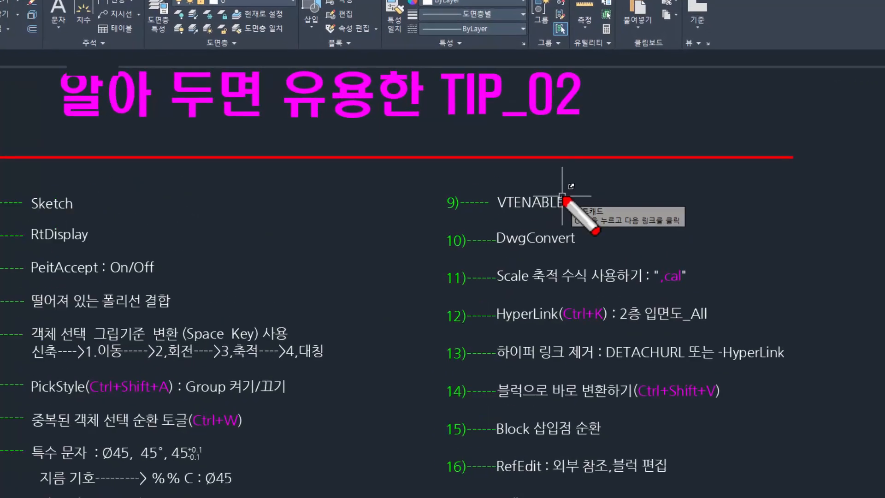
{"action": "left_click_drag", "start_coordinate": [420, 300], "coordinate": [421, 319]}
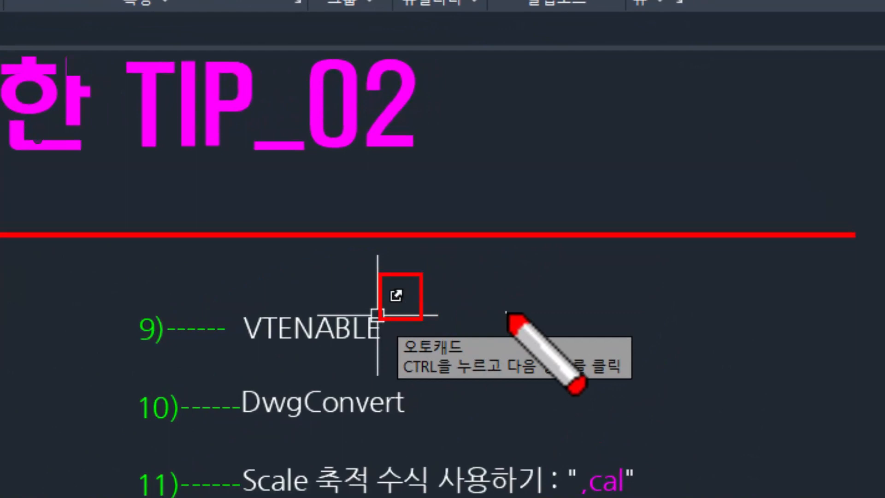
{"action": "key", "text": "Escape"}
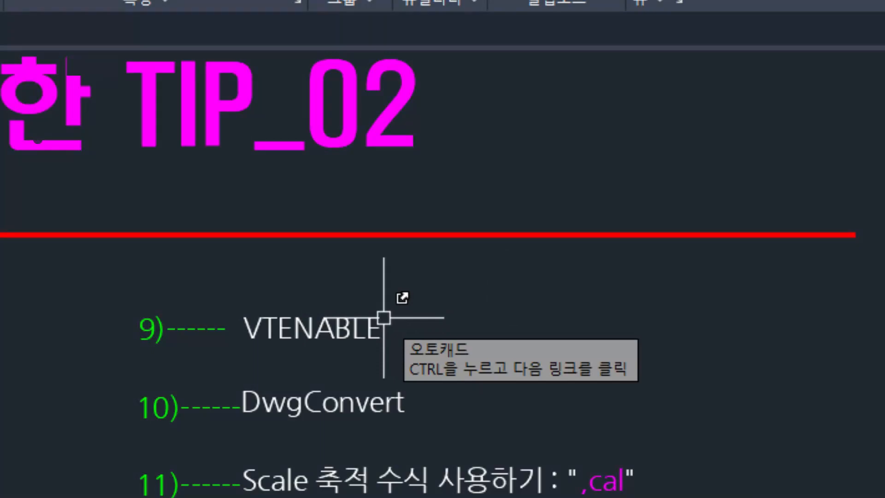
{"action": "key", "text": "ctrl+shift+d"}
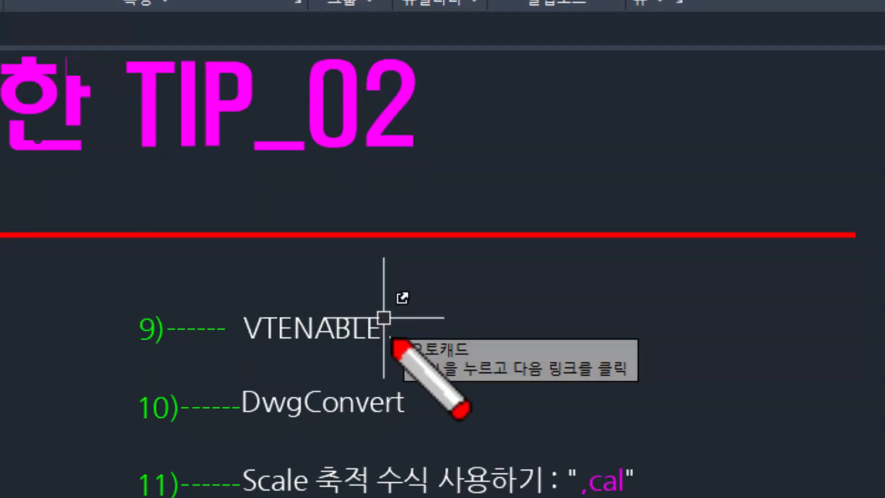
{"action": "mouse_move", "coordinate": [390, 337]}
{"action": "left_mouse_down"}
{"action": "mouse_move", "coordinate": [543, 387]}
{"action": "mouse_move", "coordinate": [623, 389]}
{"action": "left_mouse_up"}
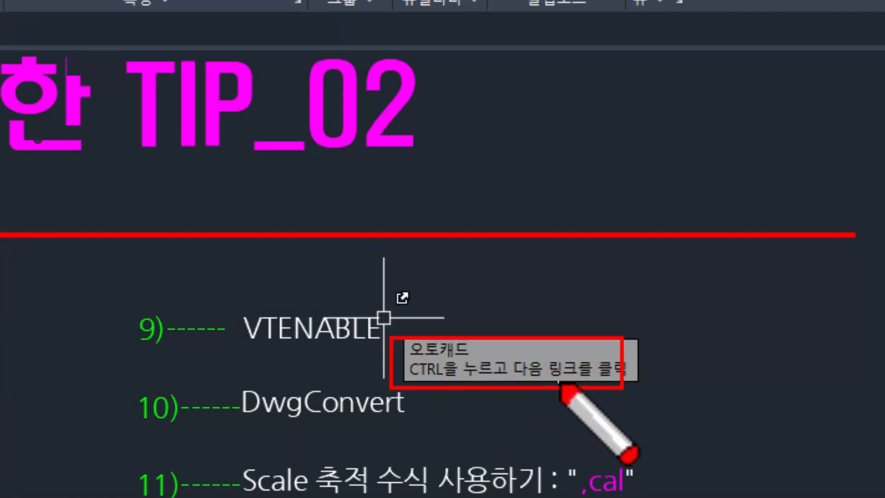
{"action": "key", "text": "Escape"}
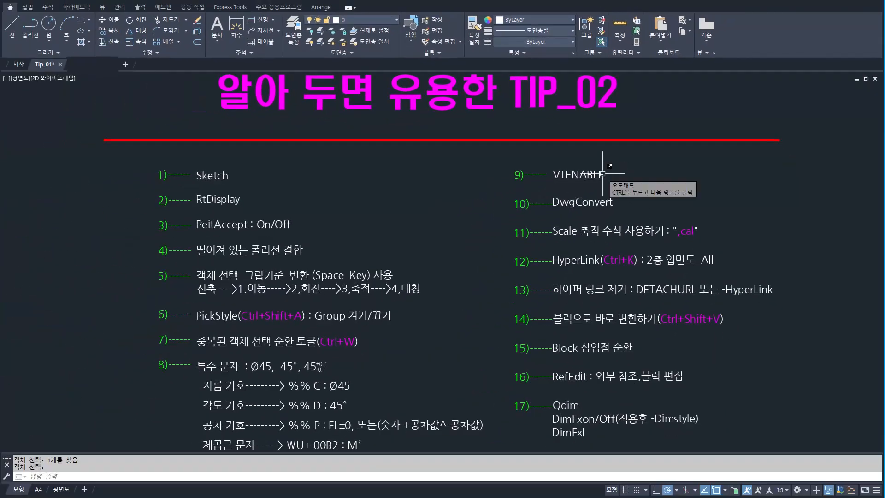
{"action": "left_click", "coordinate": [602, 174], "text": "ctrl"}
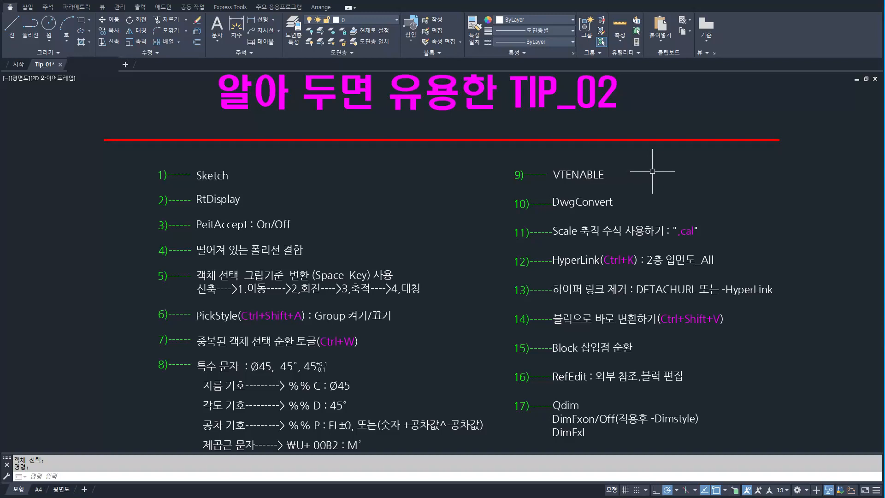
- Run the Hyperlink command on the VTENABLE text again and remove its link
{"action": "key", "text": "ctrl+k"}
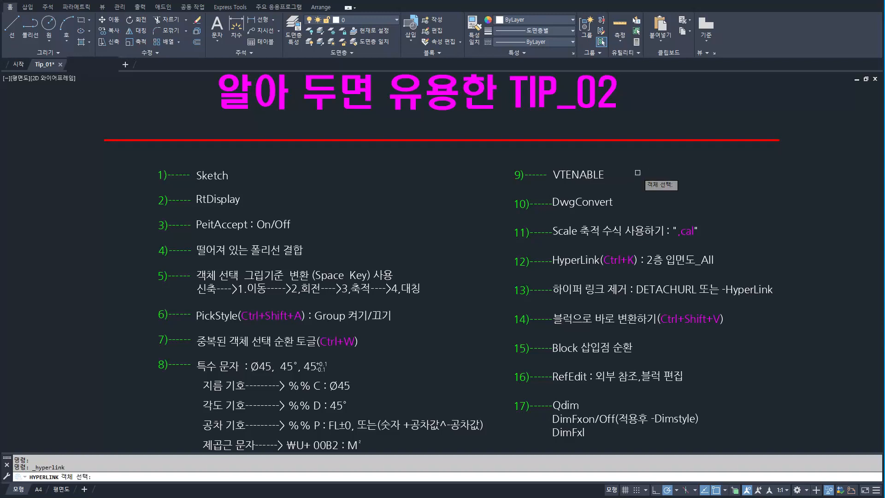
{"action": "left_click", "coordinate": [591, 173]}
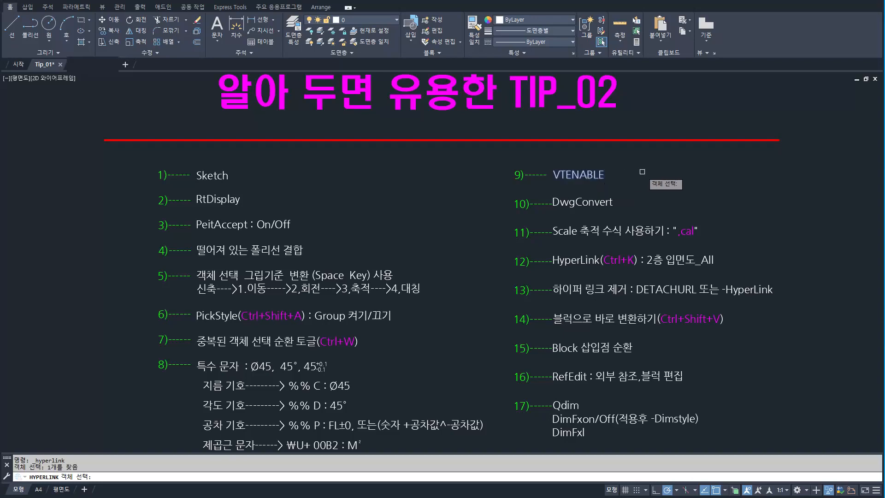
{"action": "key", "text": "Return"}
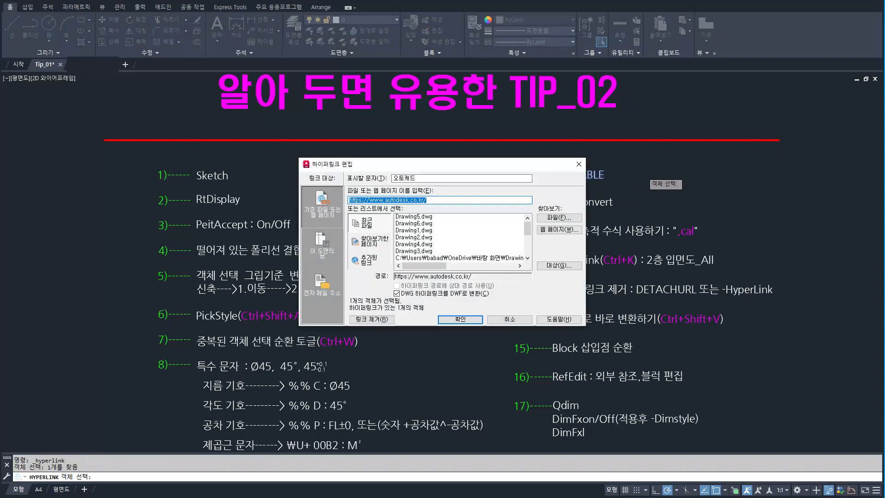
{"action": "left_click_drag", "start_coordinate": [352, 310], "coordinate": [399, 334]}
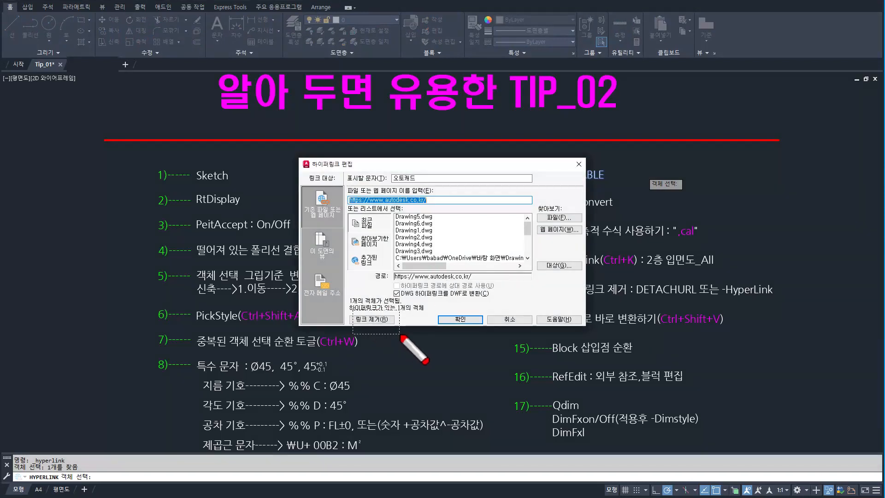
{"action": "left_click", "coordinate": [370, 319]}
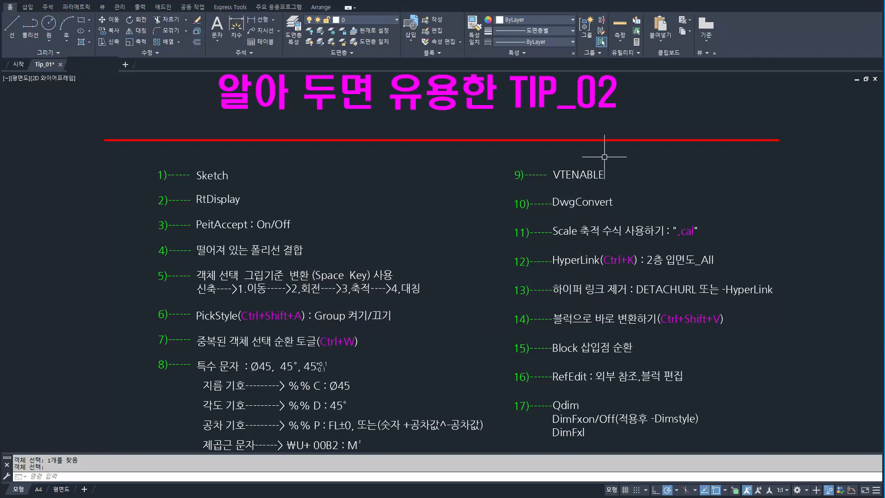
{"action": "key", "text": "Escape"}
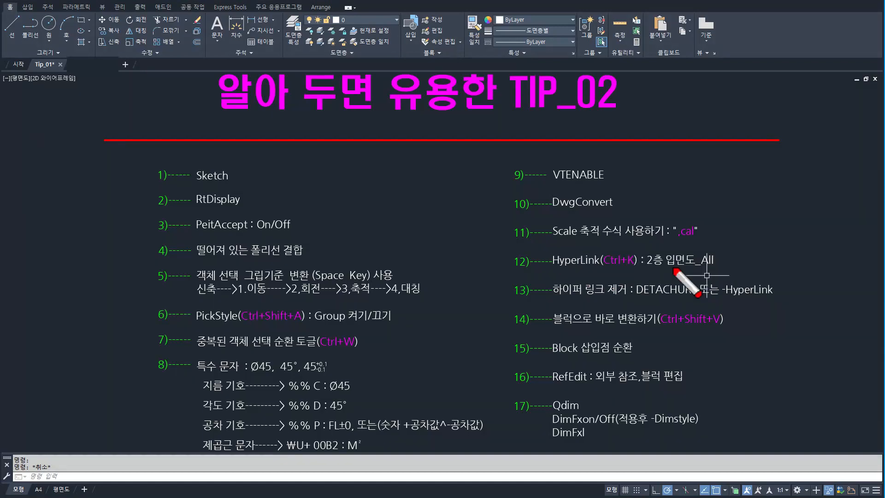
- Open the 2층입면도_All drawing by following the hyperlink on the item 12 text
{"action": "left_click_drag", "start_coordinate": [642, 249], "coordinate": [721, 272]}
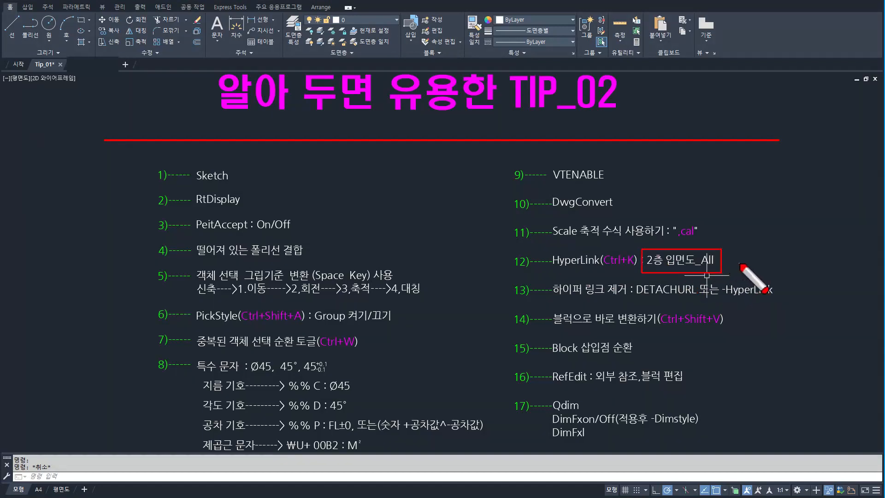
{"action": "key", "text": "Escape"}
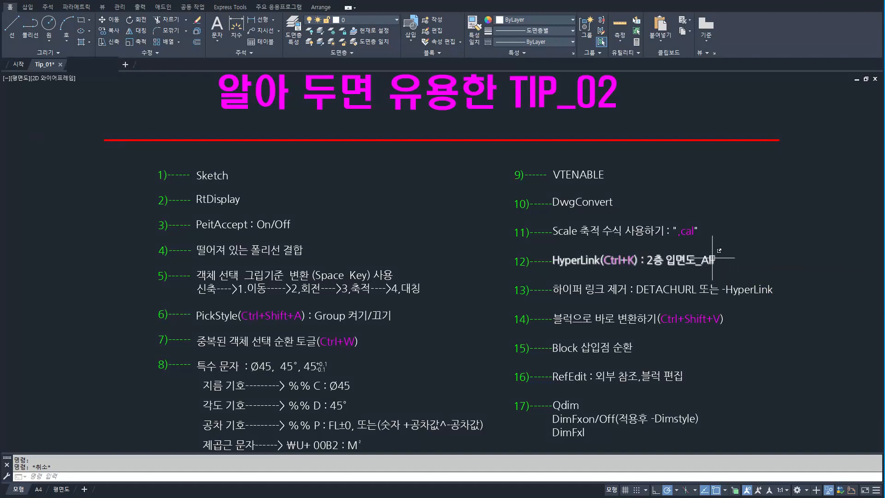
{"action": "mouse_move", "coordinate": [712, 258]}
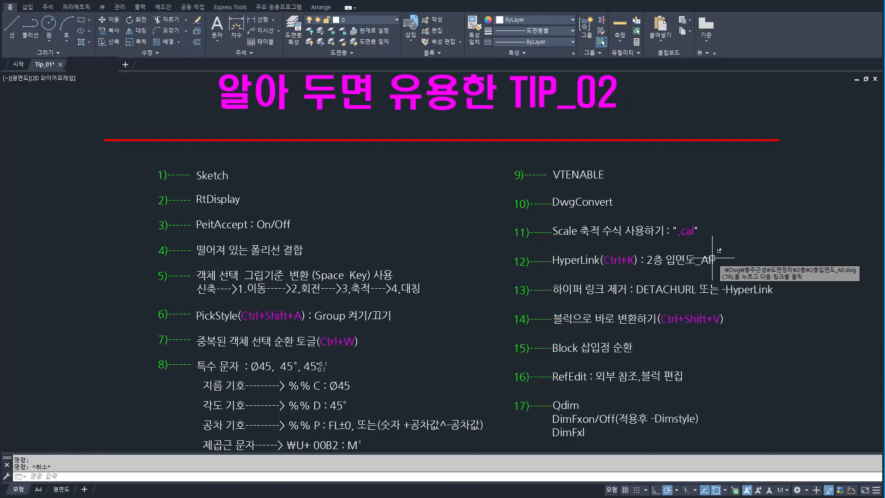
{"action": "left_click", "coordinate": [712, 257], "text": "ctrl"}
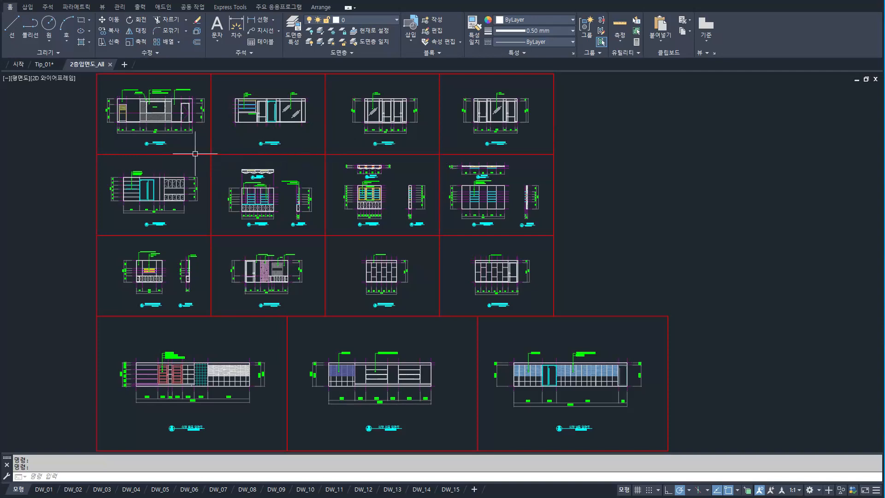
- Examine the 01 ELV title 강연 단상 입면도 up close and show the whole drawing with Zoom Extents
{"action": "scroll", "coordinate": [187, 147], "scroll_direction": "up", "scroll_amount": 10}
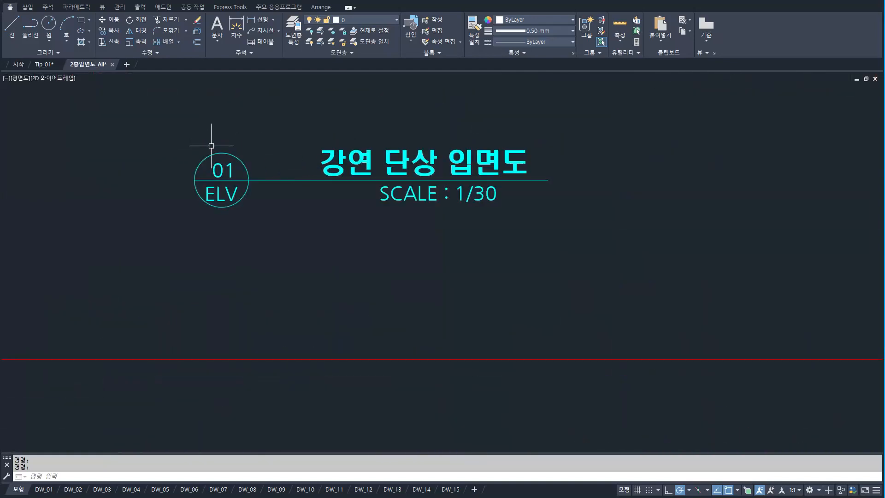
{"action": "left_click_drag", "start_coordinate": [188, 133], "coordinate": [568, 213]}
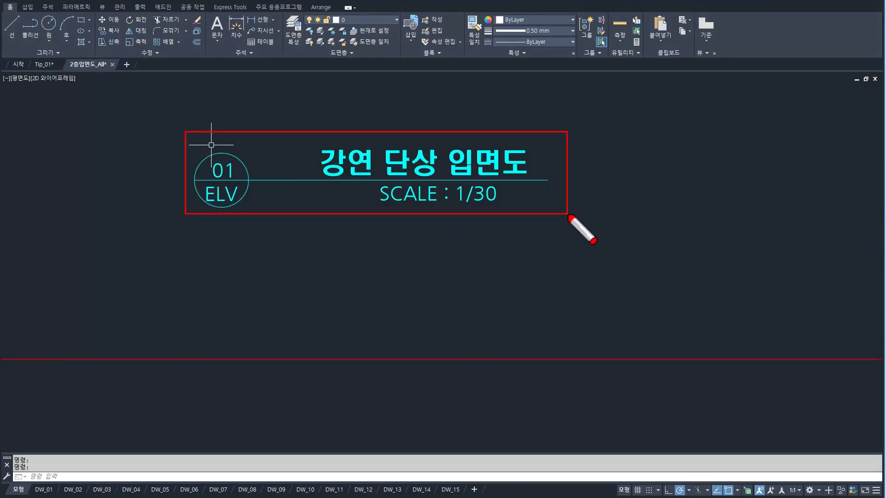
{"action": "key", "text": "Escape"}
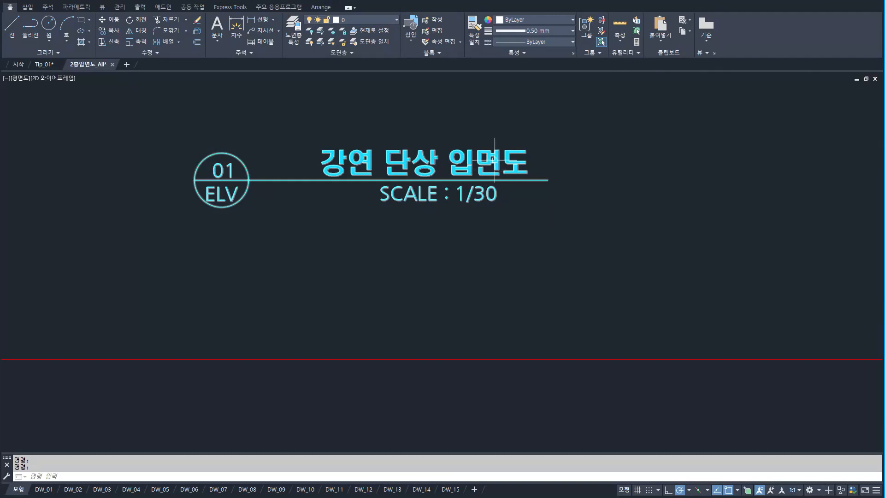
{"action": "type", "text": "z"}
{"action": "key", "text": "Return"}
{"action": "type", "text": "e"}
{"action": "key", "text": "Return"}
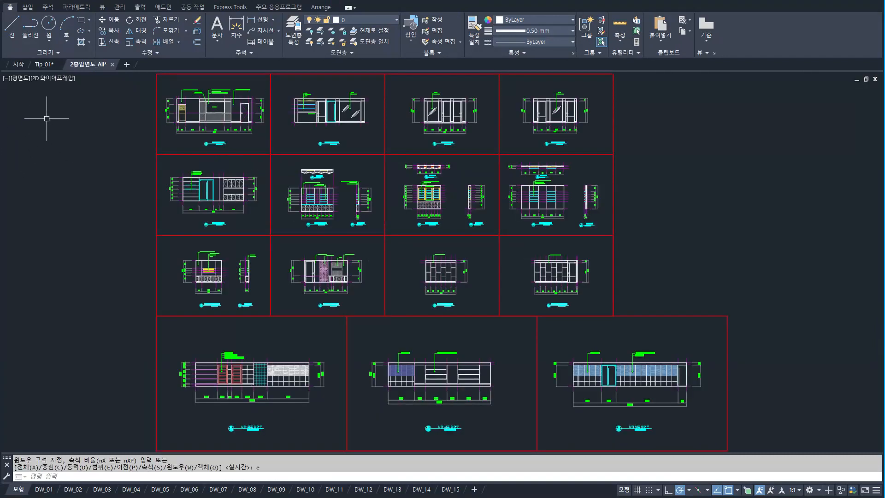
{"action": "left_click_drag", "start_coordinate": [29, 56], "coordinate": [63, 79]}
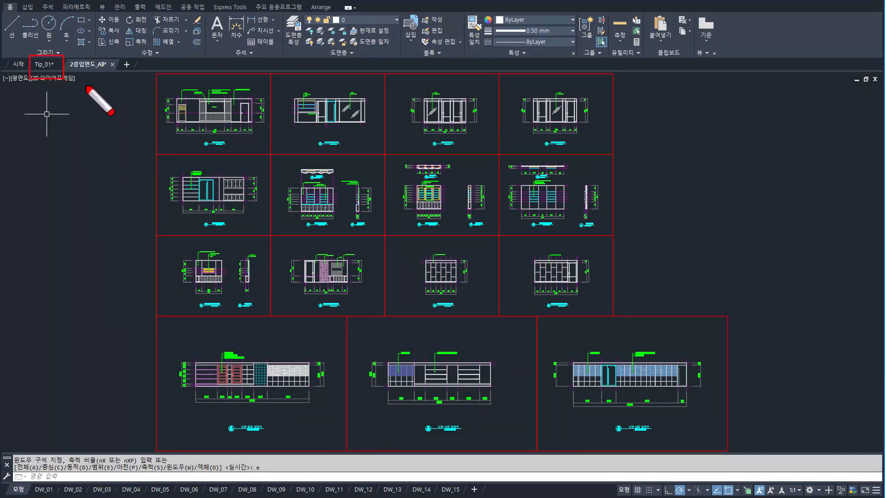
{"action": "left_click_drag", "start_coordinate": [65, 60], "coordinate": [123, 79]}
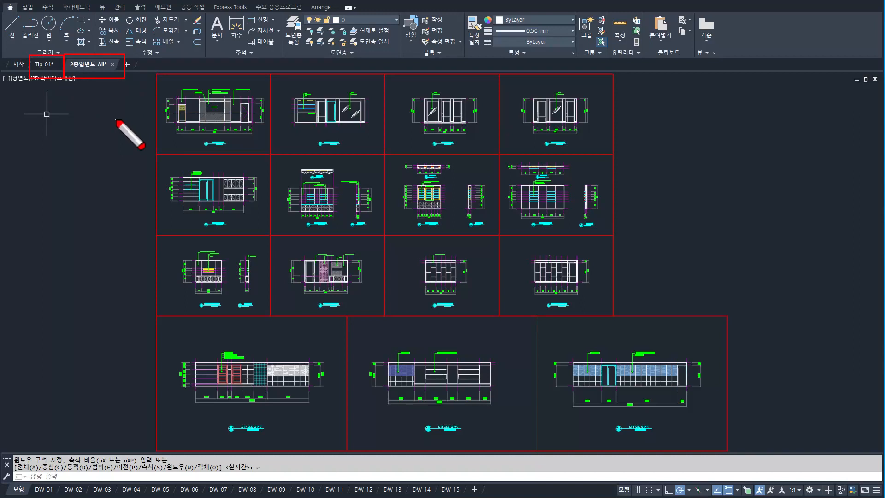
{"action": "key", "text": "Escape"}
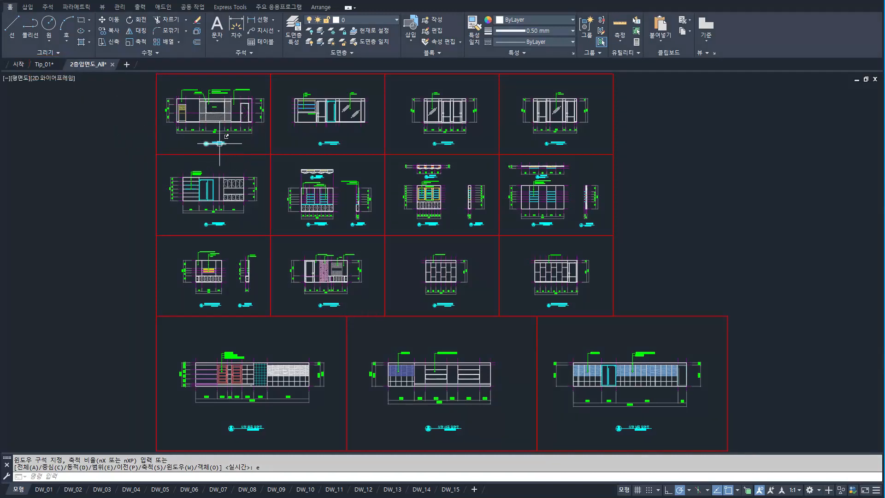
- Follow the hyperlink on the first elevation's title to its layout DW_01
{"action": "mouse_move", "coordinate": [219, 144]}
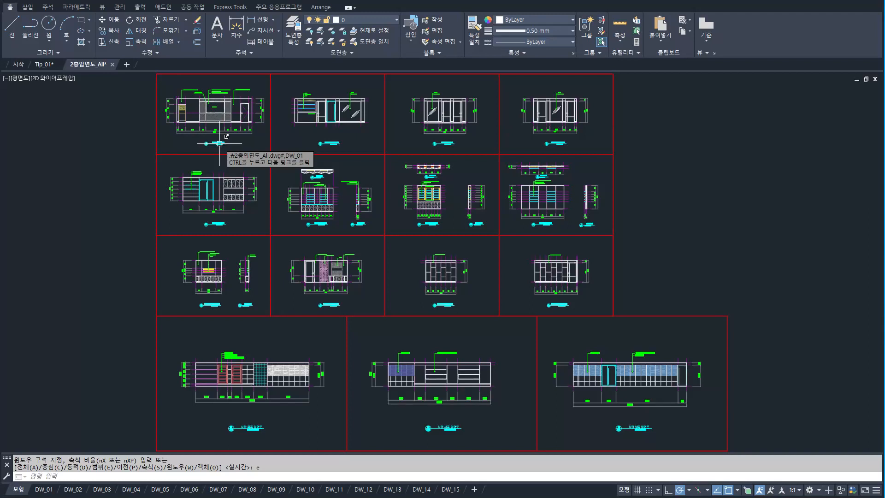
{"action": "left_click", "coordinate": [219, 143], "text": "ctrl"}
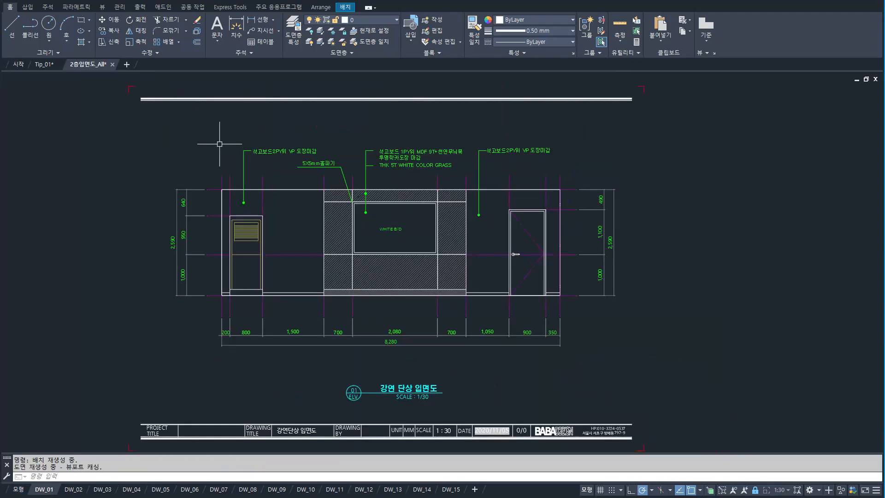
{"action": "key", "text": "ctrl+shift+d"}
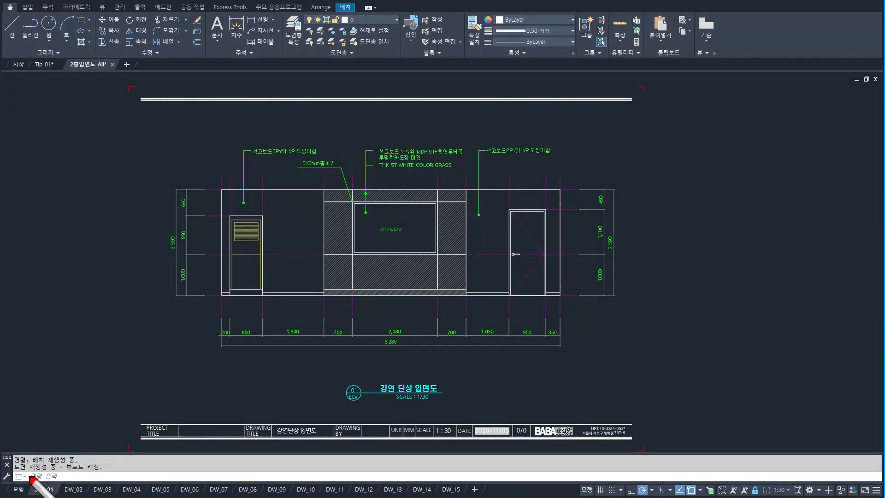
{"action": "left_click_drag", "start_coordinate": [29, 476], "coordinate": [69, 497]}
{"action": "key", "text": "Escape"}
- Return to model space and follow the hyperlink on the third elevation title of the third row to layout DW_11
{"action": "left_click", "coordinate": [18, 490]}
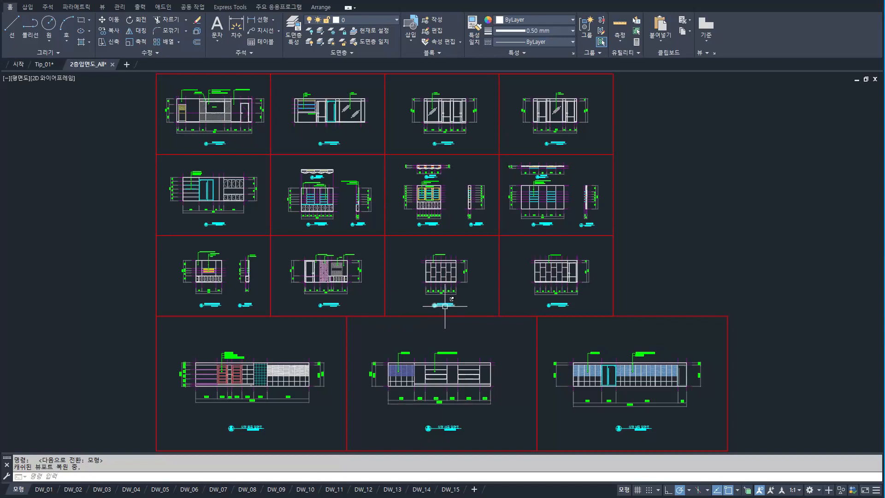
{"action": "left_click", "coordinate": [445, 304], "text": "ctrl"}
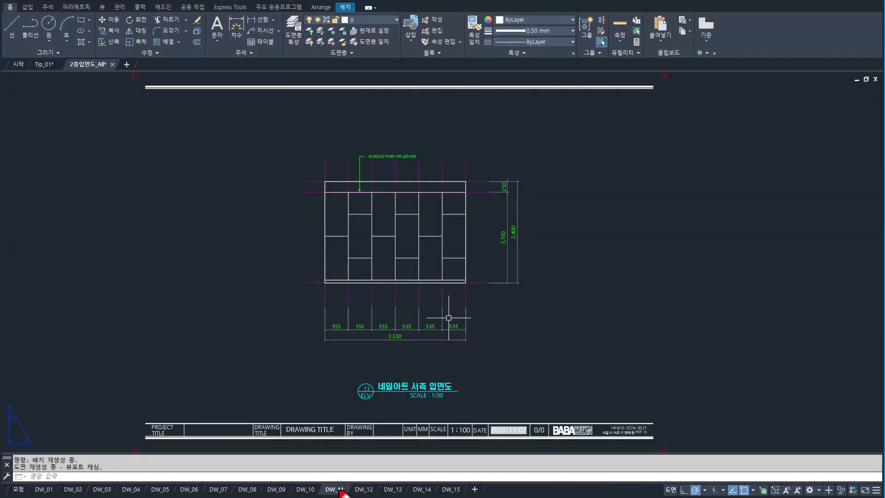
{"action": "left_click_drag", "start_coordinate": [320, 472], "coordinate": [353, 497]}
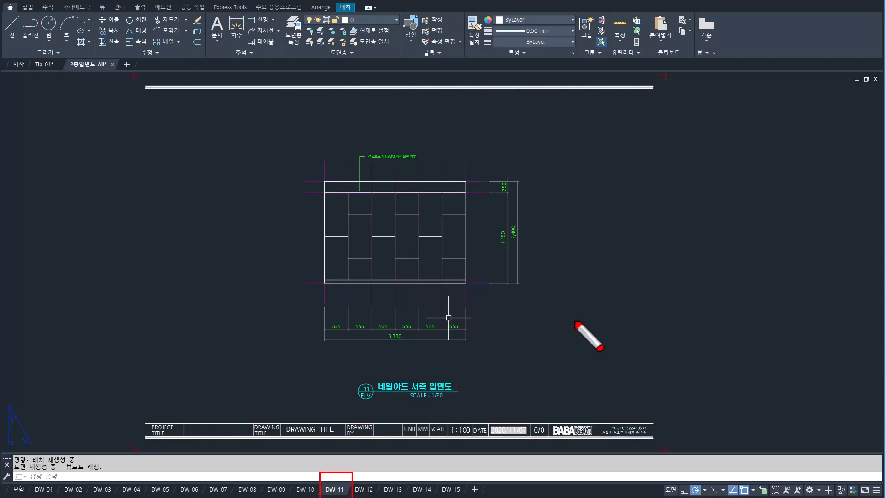
{"action": "key", "text": "Escape"}
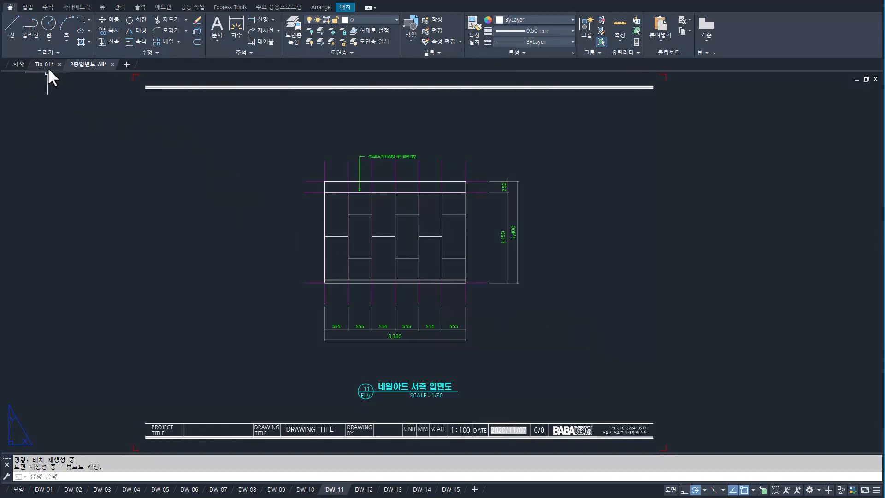
- Return to model space and follow the hyperlink on the second row's second elevation title to layout DW_06
{"action": "left_click", "coordinate": [19, 489]}
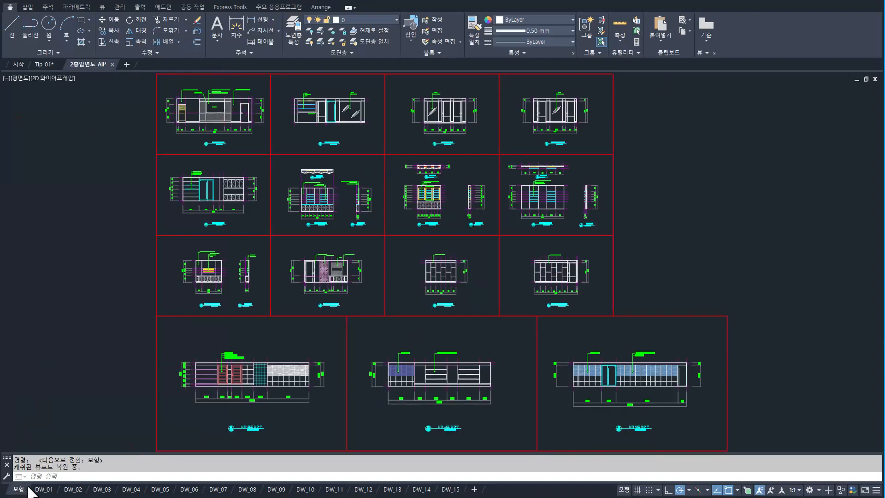
{"action": "scroll", "coordinate": [329, 196], "scroll_direction": "up", "scroll_amount": 5}
{"action": "scroll", "coordinate": [331, 196], "scroll_direction": "down", "scroll_amount": 3}
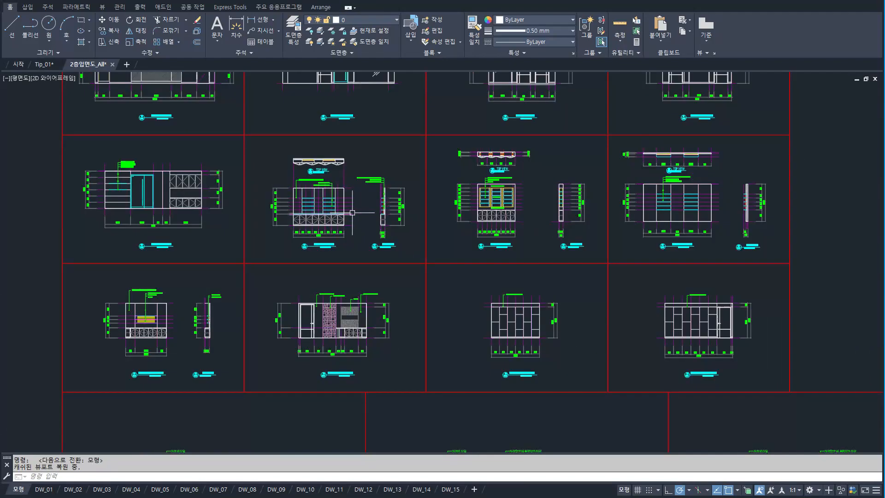
{"action": "middle_click_drag", "start_coordinate": [345, 212], "coordinate": [333, 246]}
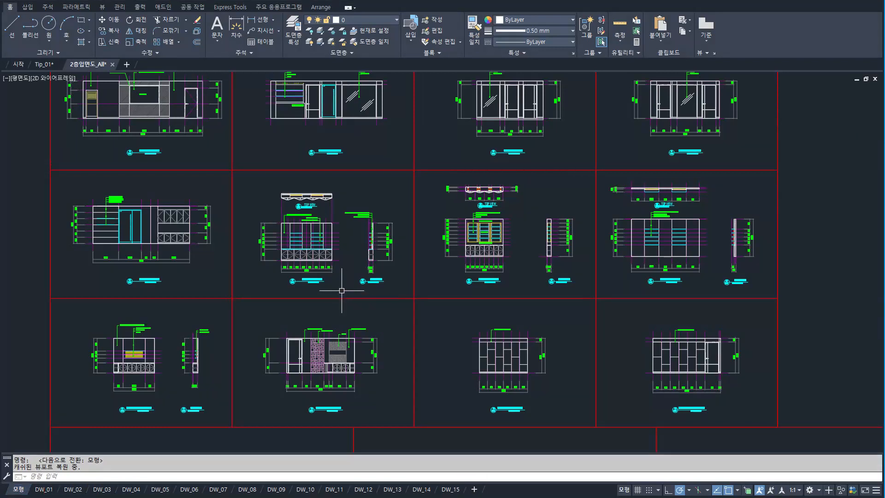
{"action": "left_click", "coordinate": [317, 282], "text": "ctrl"}
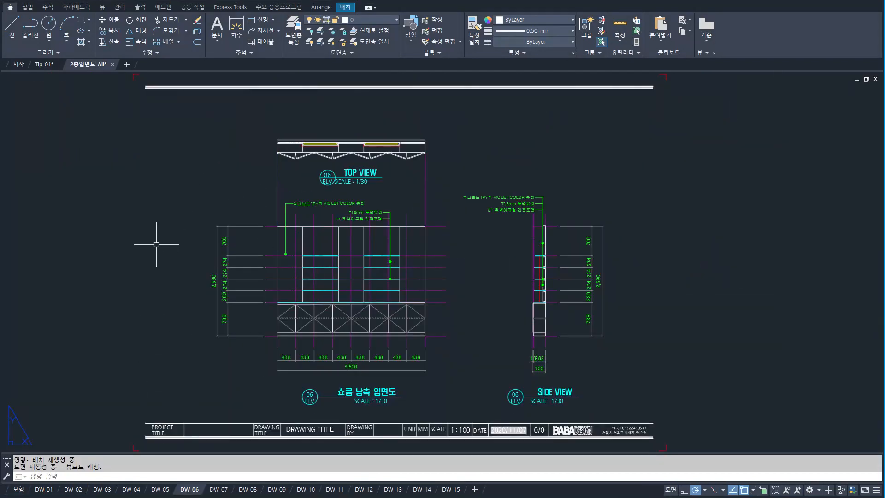
- Return to model space and open the hyperlink settings of the second elevation title in the first row
{"action": "left_click", "coordinate": [19, 491]}
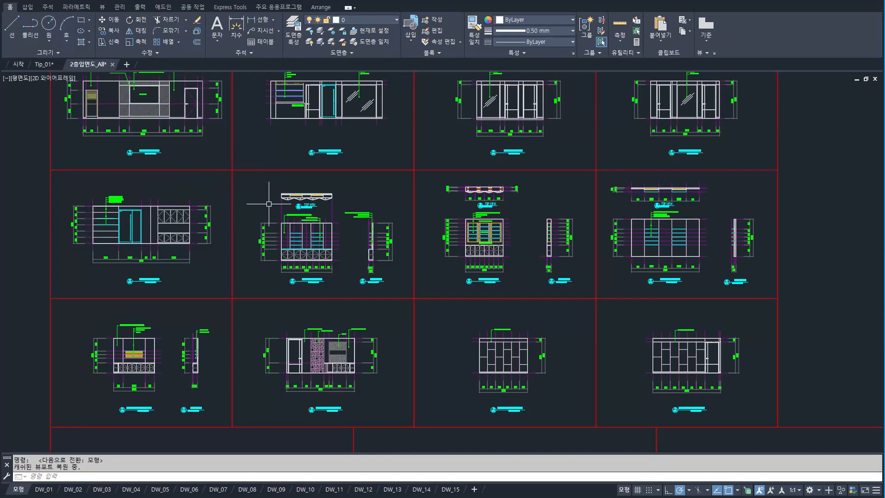
{"action": "key", "text": "ctrl+k"}
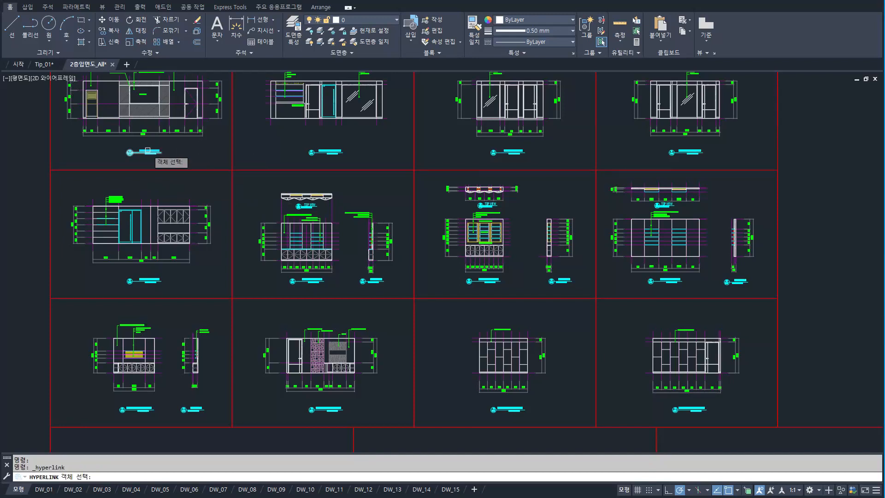
{"action": "left_click", "coordinate": [334, 152]}
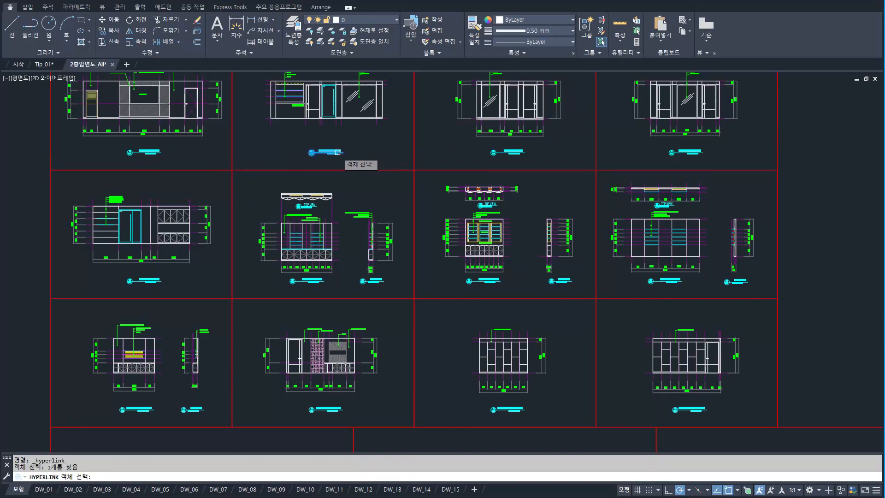
{"action": "key", "text": "Return"}
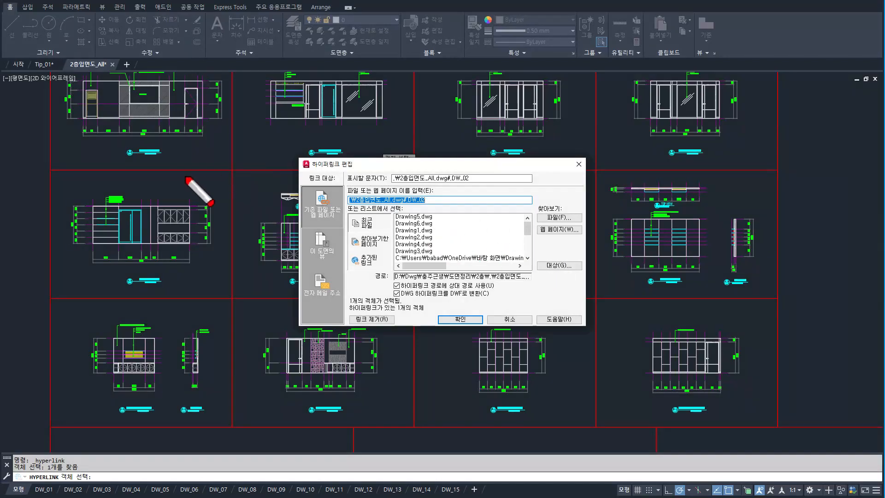
{"action": "left_click_drag", "start_coordinate": [537, 259], "coordinate": [584, 278]}
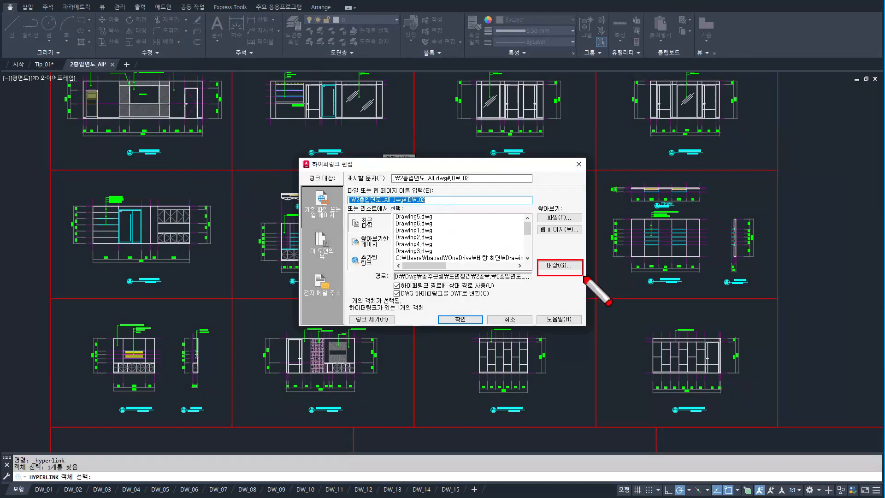
{"action": "key", "text": "Escape"}
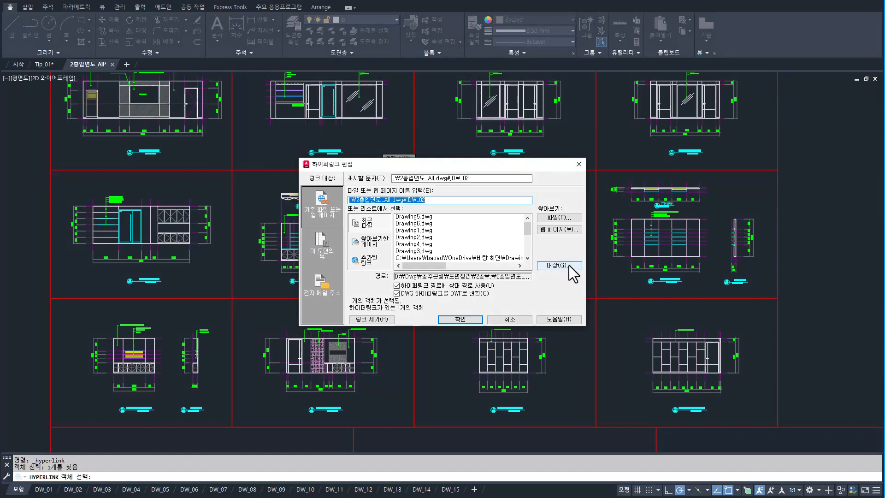
- Examine the layouts offered as link targets in 2층입면도_All.dwg and cancel the hyperlink edit
{"action": "left_click", "coordinate": [568, 264]}
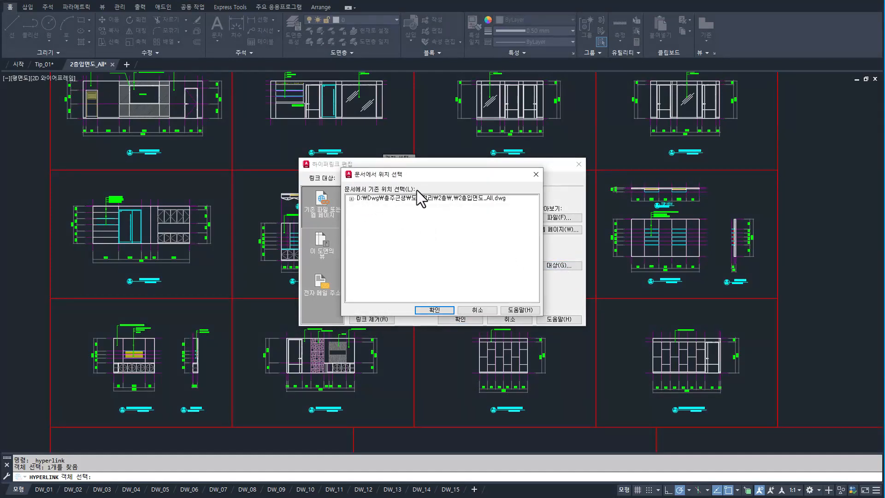
{"action": "left_click", "coordinate": [353, 201]}
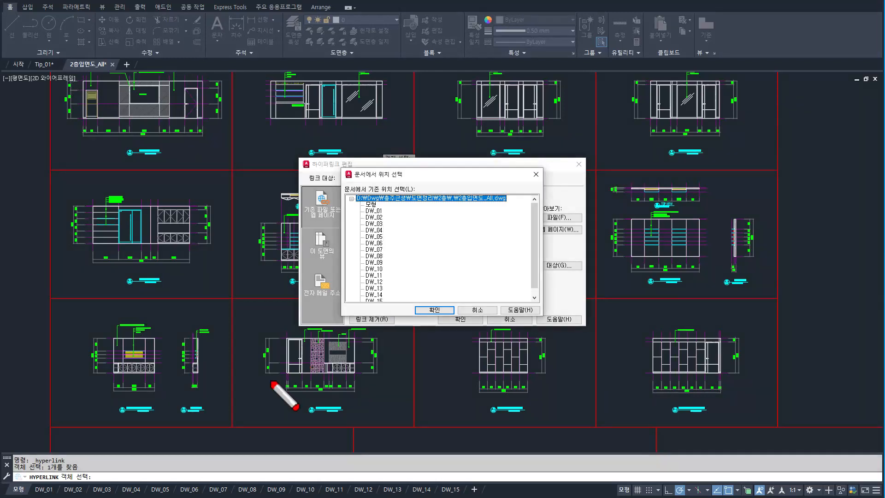
{"action": "left_click_drag", "start_coordinate": [47, 483], "coordinate": [467, 490]}
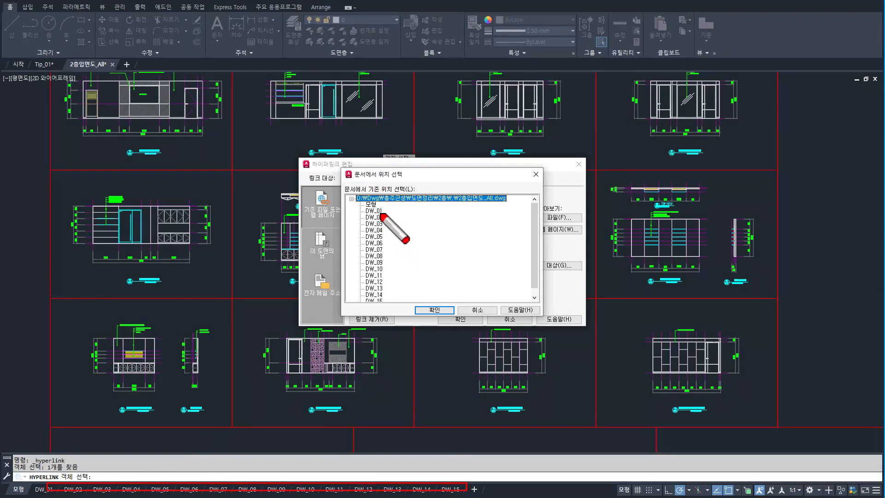
{"action": "key", "text": "Escape"}
{"action": "left_click", "coordinate": [487, 312]}
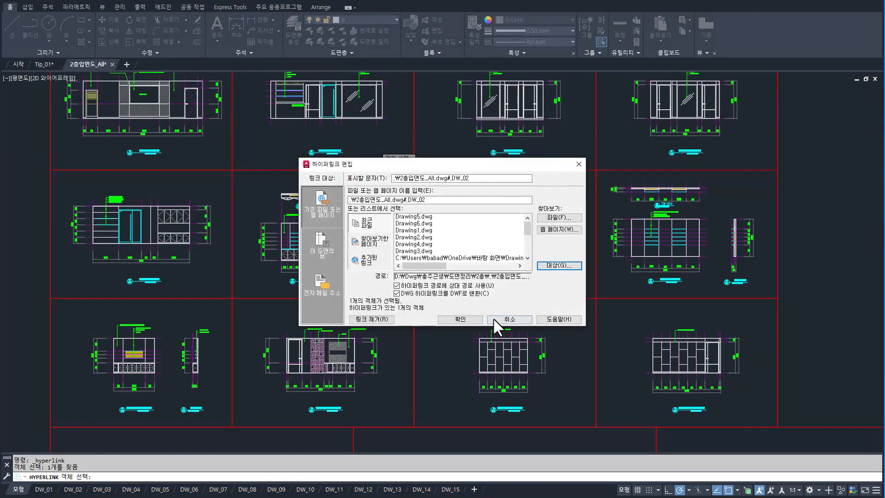
{"action": "left_click", "coordinate": [513, 318]}
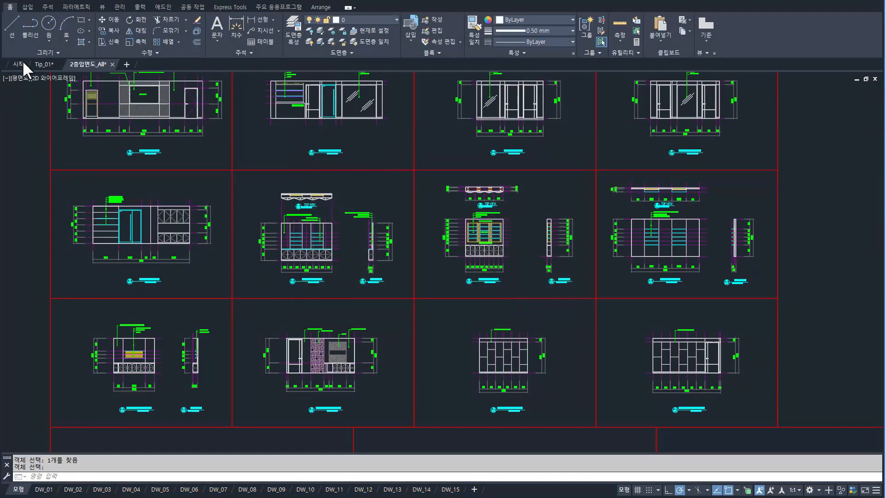
- Switch to the Tip_01 drawing containing the list of tips
{"action": "left_click", "coordinate": [44, 64]}
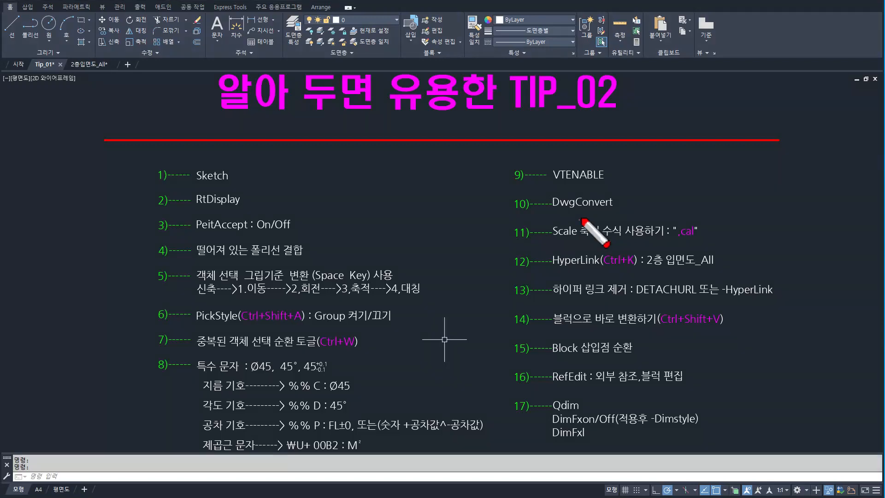
{"action": "left_click_drag", "start_coordinate": [540, 165], "coordinate": [618, 188]}
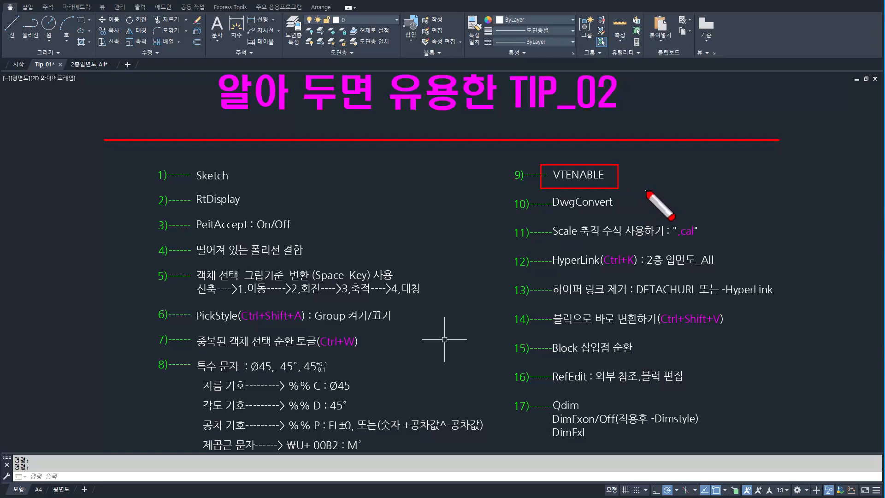
{"action": "key", "text": "Escape"}
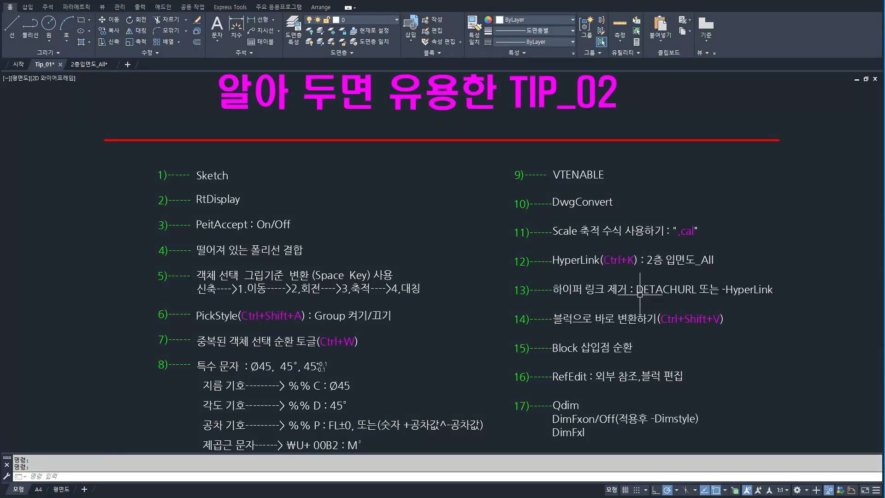
{"action": "key", "text": "ctrl+2"}
{"action": "left_click_drag", "start_coordinate": [554, 278], "coordinate": [774, 302]}
{"action": "key", "text": "Escape"}
- Remove the hyperlink from the item 12 text with DETACHURL and undo the removal
{"action": "type", "text": "t"}
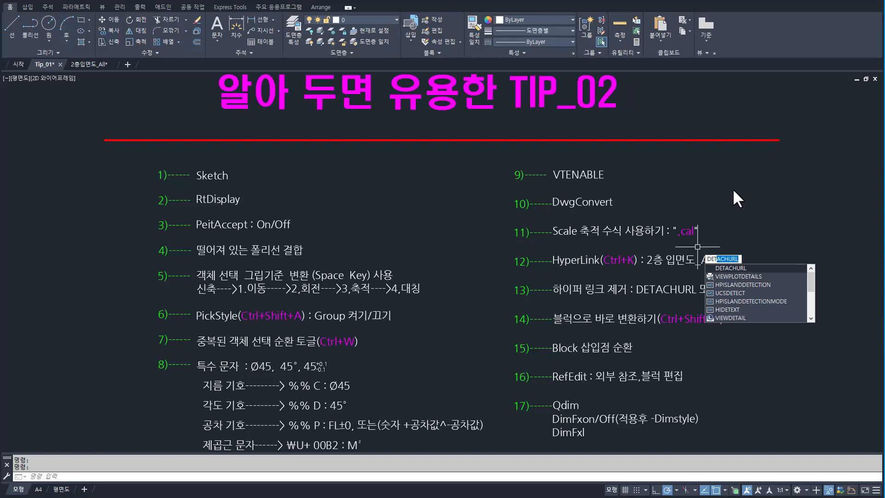
{"action": "key", "text": "Return"}
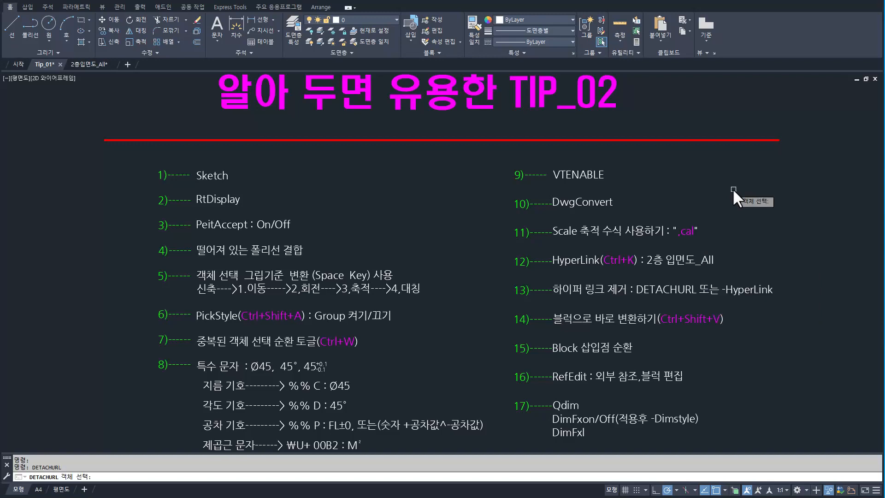
{"action": "left_click", "coordinate": [535, 249]}
{"action": "left_click", "coordinate": [738, 279]}
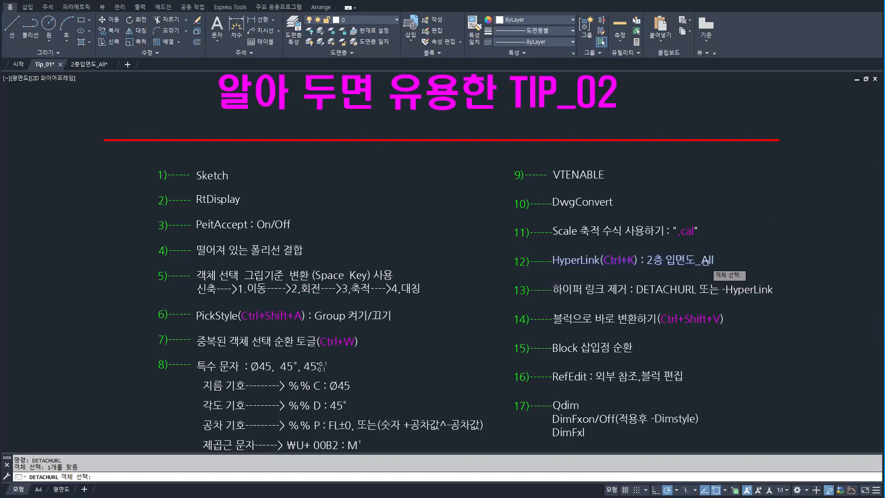
{"action": "key", "text": "Return"}
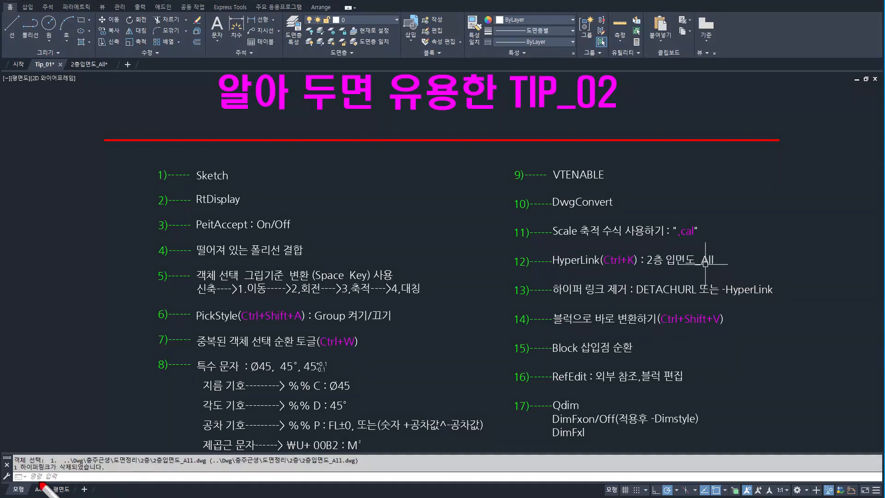
{"action": "left_click_drag", "start_coordinate": [14, 457], "coordinate": [132, 474]}
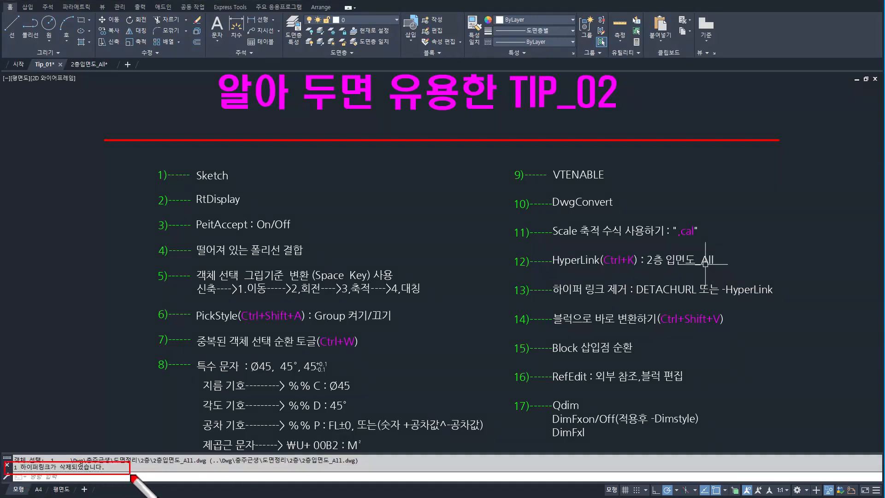
{"action": "key", "text": "Escape"}
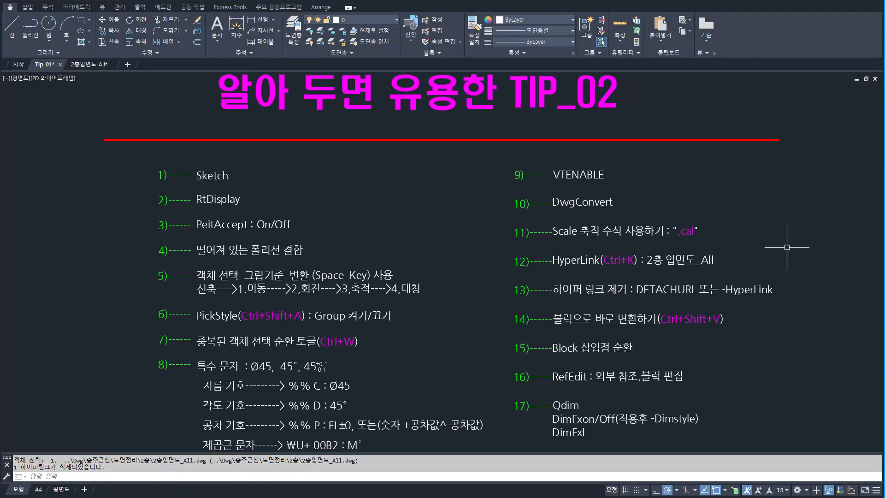
{"action": "key", "text": "ctrl+z"}
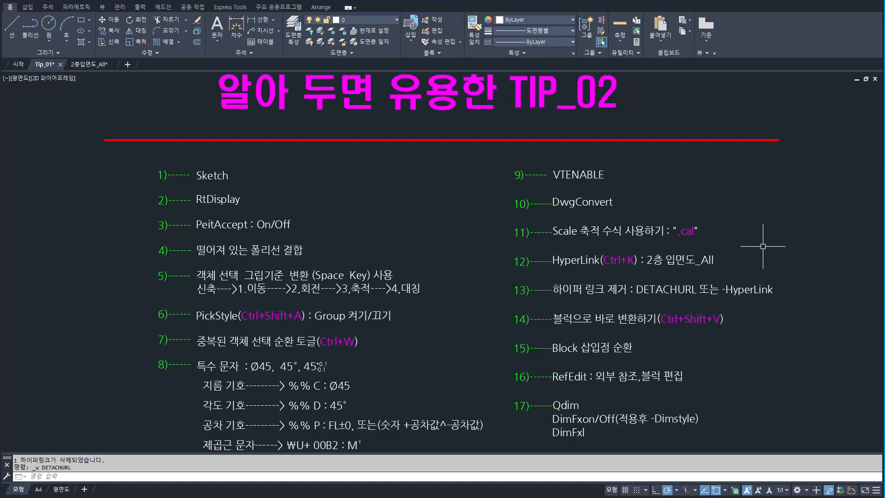
- Remove all hyperlinks (*) from the item 12 text using the Remove option of the -HYPERLINK command
{"action": "type", "text": "-D"}
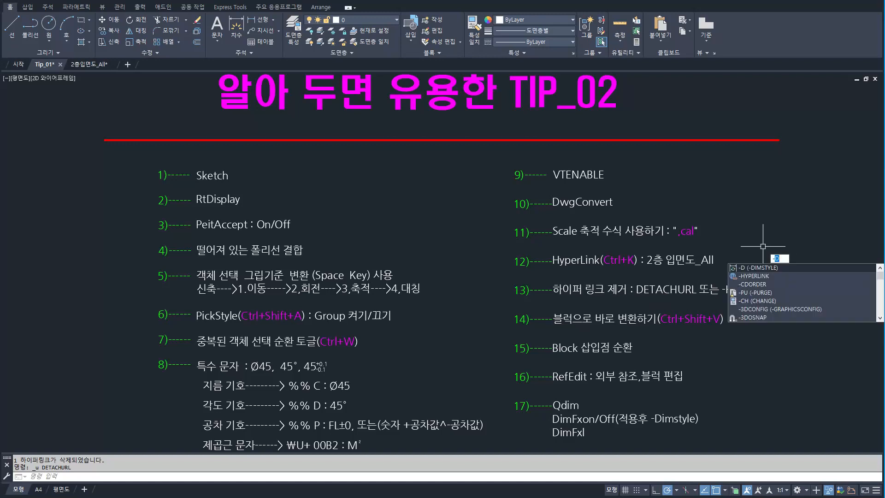
{"action": "type", "text": "HY"}
{"action": "key", "text": "Return"}
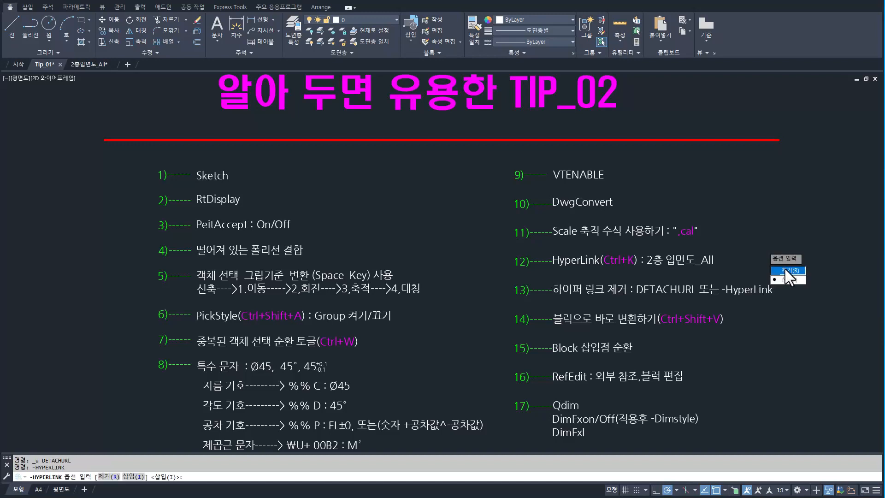
{"action": "left_click", "coordinate": [785, 269]}
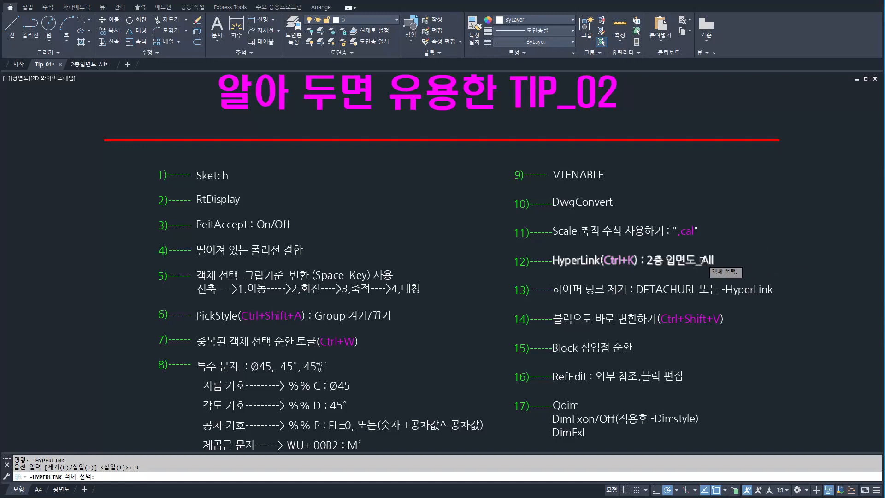
{"action": "left_click", "coordinate": [701, 260]}
{"action": "key", "text": "Return"}
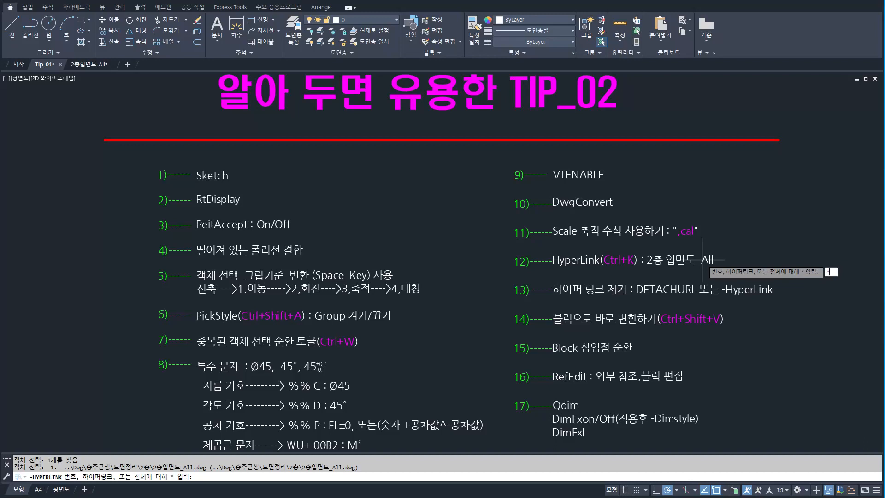
{"action": "key", "text": "Return"}
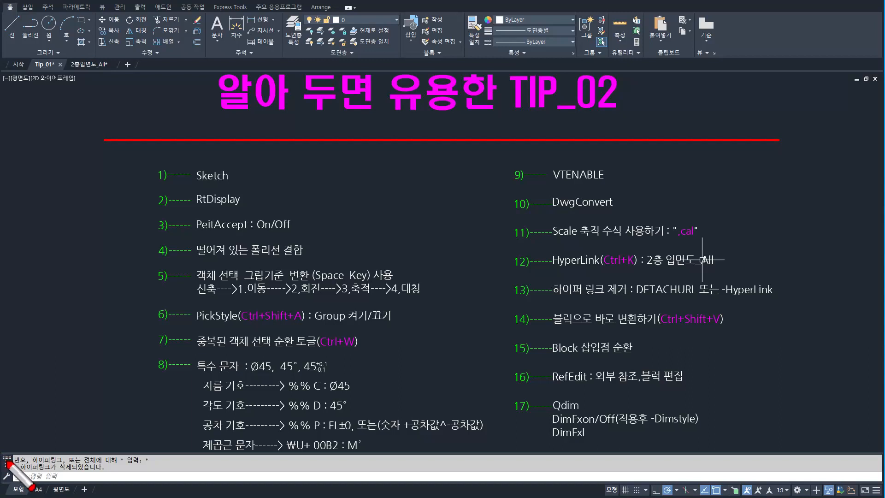
{"action": "mouse_move", "coordinate": [6, 460]}
{"action": "left_mouse_down"}
{"action": "mouse_move", "coordinate": [100, 465]}
{"action": "mouse_move", "coordinate": [106, 474]}
{"action": "left_mouse_up"}
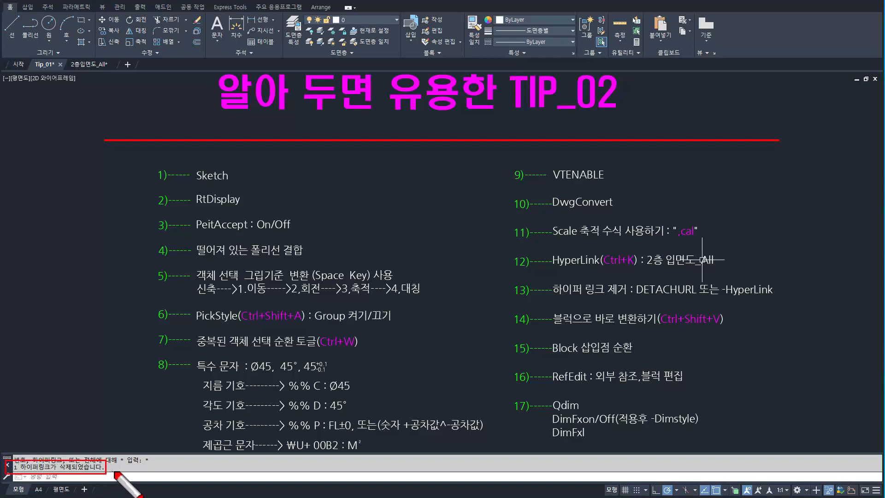
{"action": "key", "text": "Escape"}
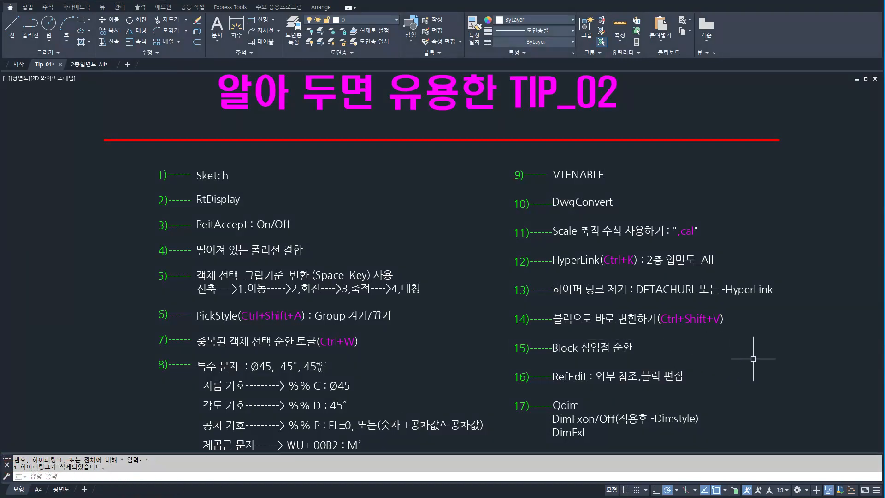
- Restore the isolated drawing's hidden objects with UNISOLATEOBJECTS
{"action": "mouse_move", "coordinate": [632, 275]}
{"action": "left_mouse_down"}
{"action": "mouse_move", "coordinate": [706, 301]}
{"action": "mouse_move", "coordinate": [786, 306]}
{"action": "left_mouse_up"}
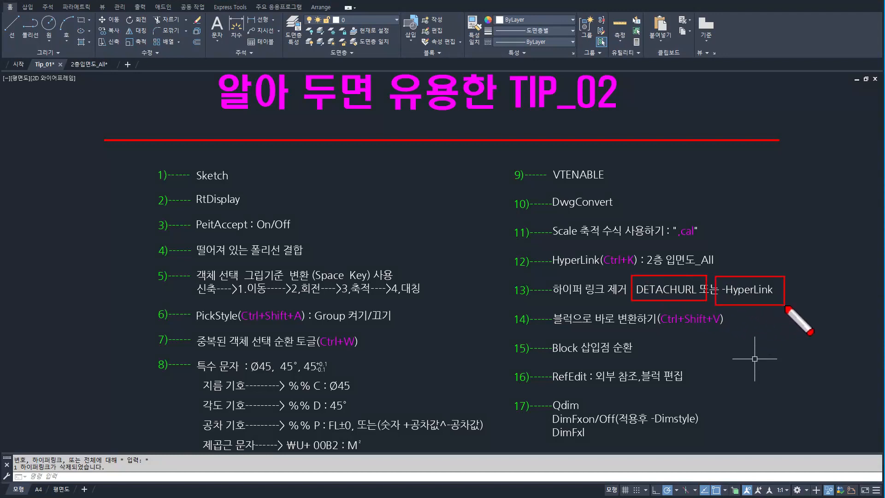
{"action": "key", "text": "Escape"}
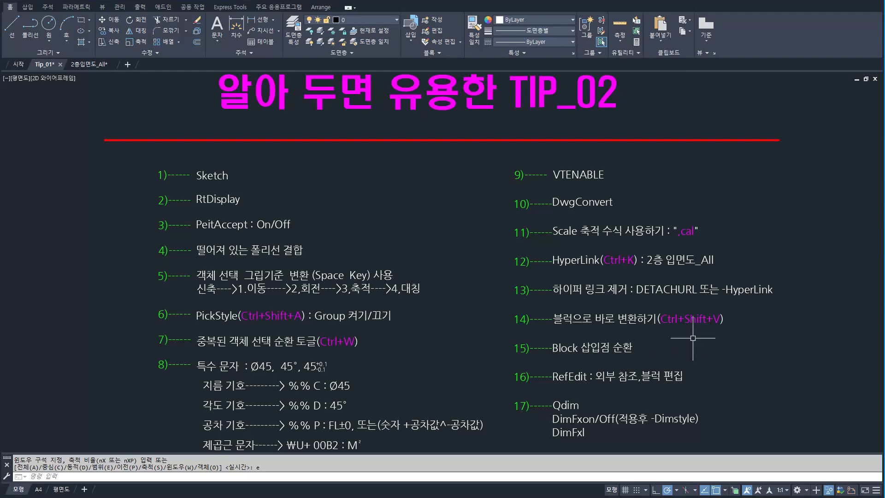
{"action": "type", "text": "9"}
{"action": "key", "text": "Escape"}
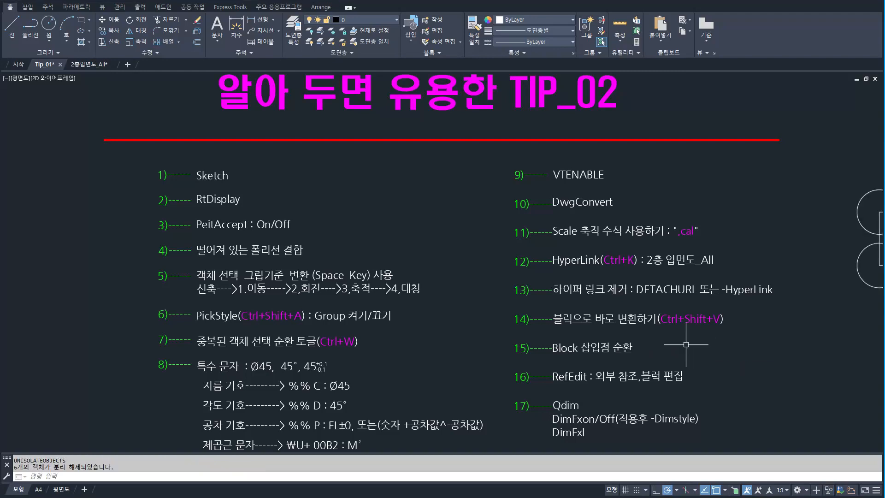
- Zoom the Tip_01 drawing to its full extents
{"action": "key", "text": "space"}
{"action": "type", "text": "e"}
{"action": "key", "text": "Return"}
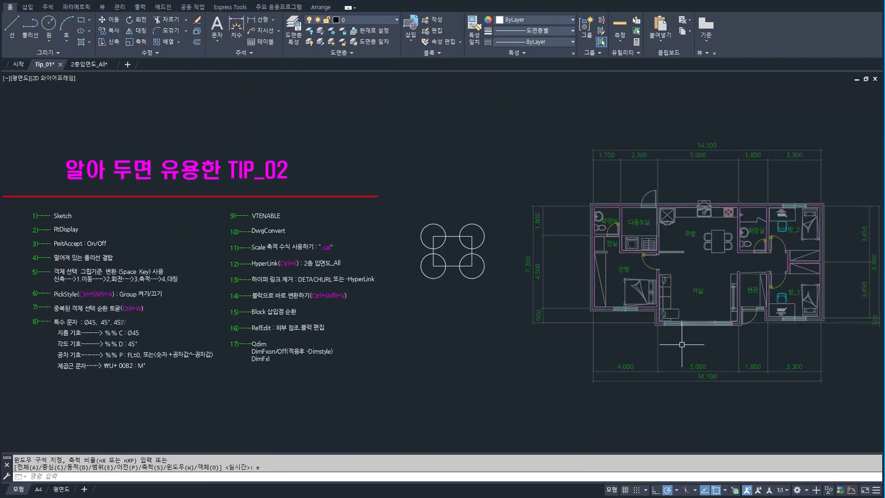
{"action": "left_click", "coordinate": [507, 306]}
{"action": "left_click", "coordinate": [404, 215]}
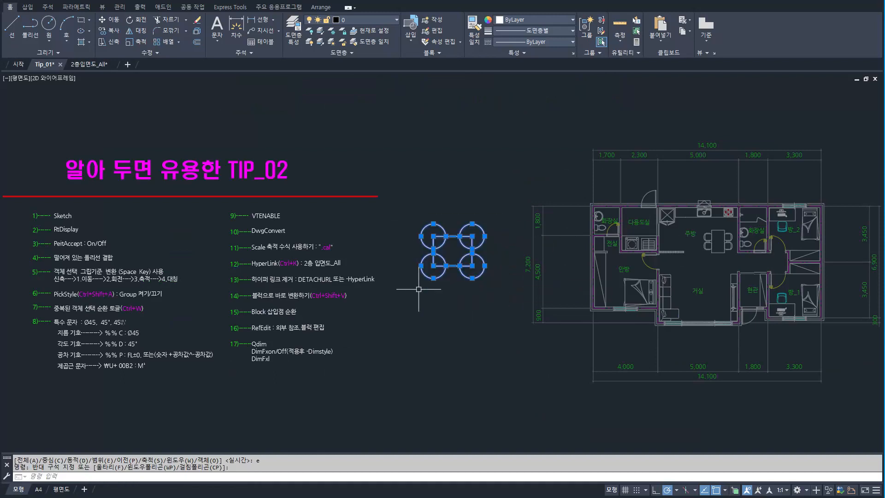
{"action": "key", "text": "Escape"}
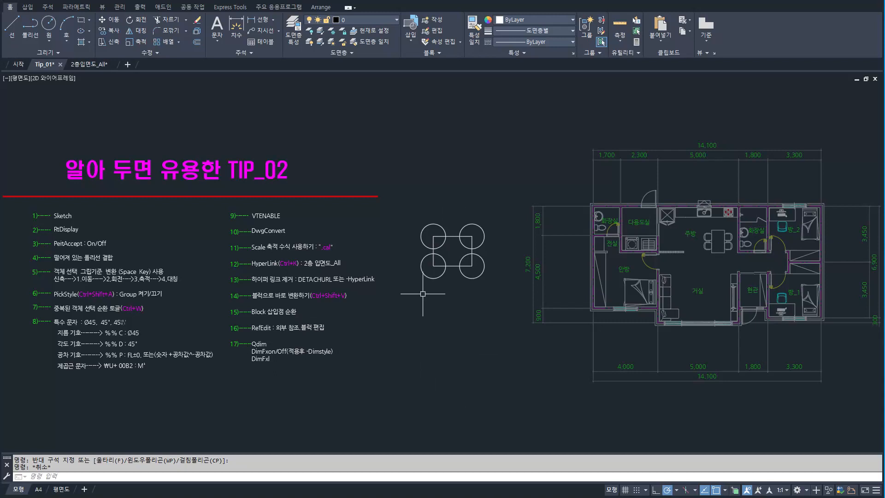
- Cut the four circles and the square with a base point midway between two opposite corners of the square
{"action": "left_click", "coordinate": [491, 303]}
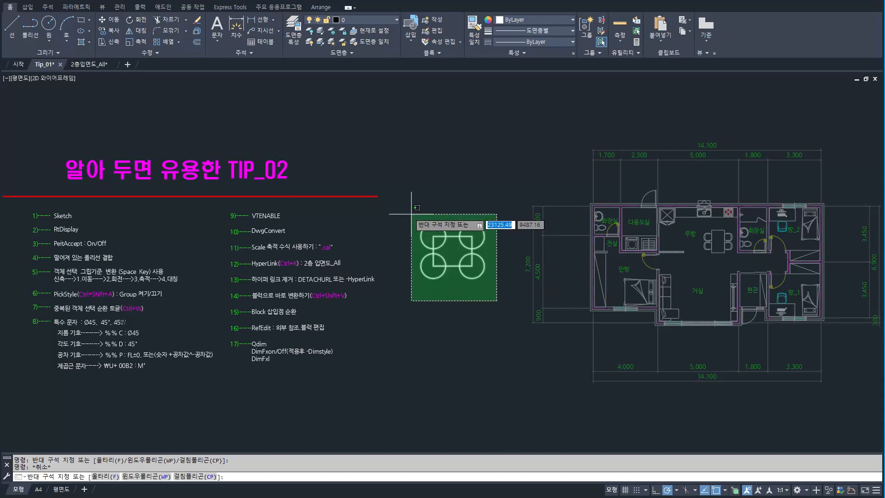
{"action": "left_click", "coordinate": [405, 193]}
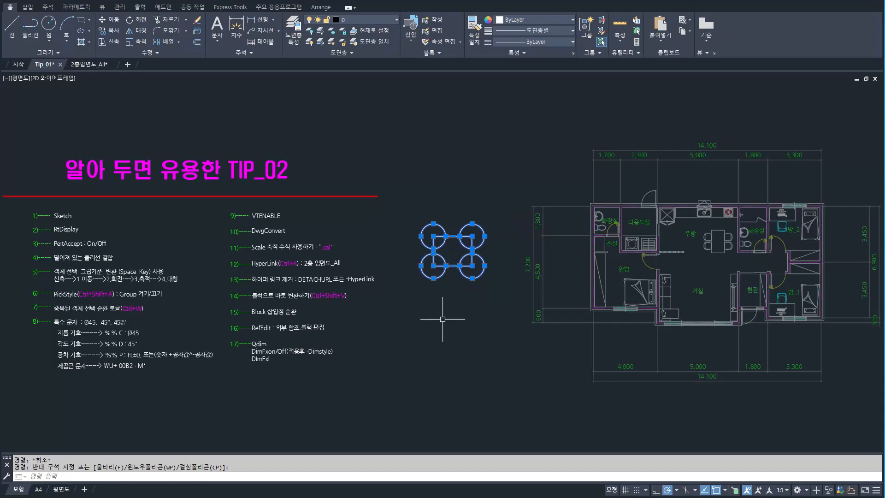
{"action": "key", "text": "ctrl+shift+x"}
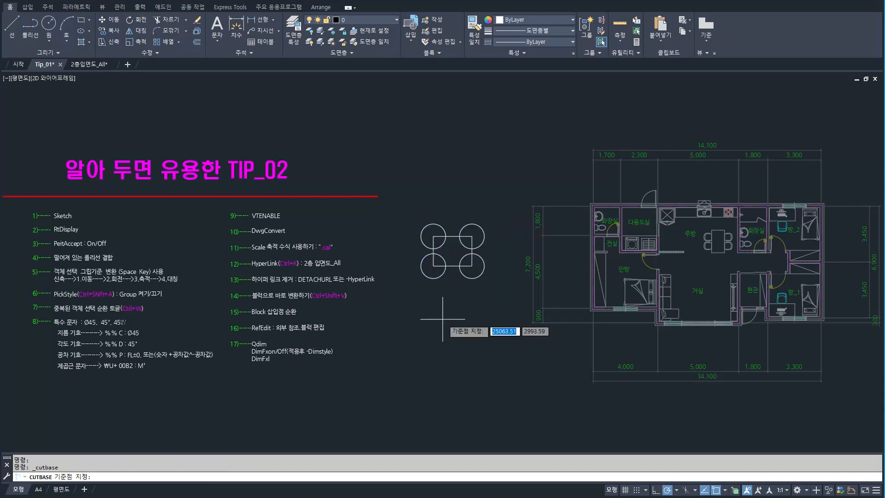
{"action": "right_click", "coordinate": [442, 319], "text": "shift"}
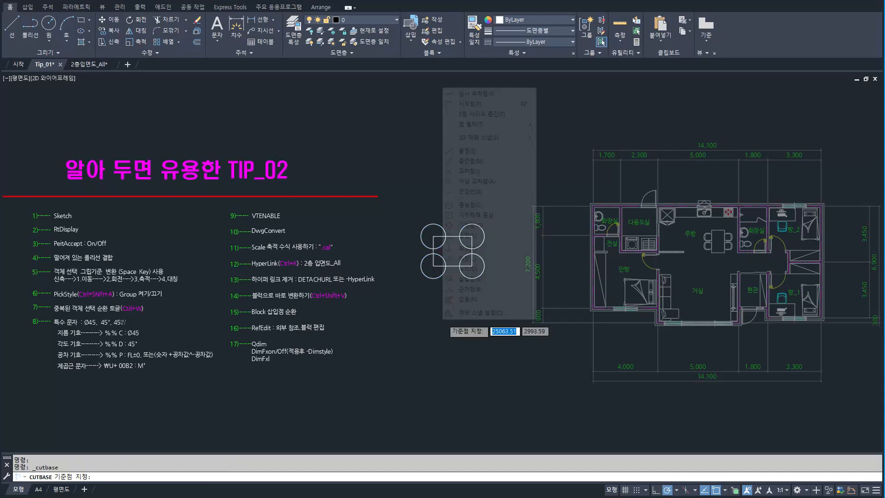
{"action": "left_click", "coordinate": [482, 113]}
{"action": "left_click", "coordinate": [433, 266]}
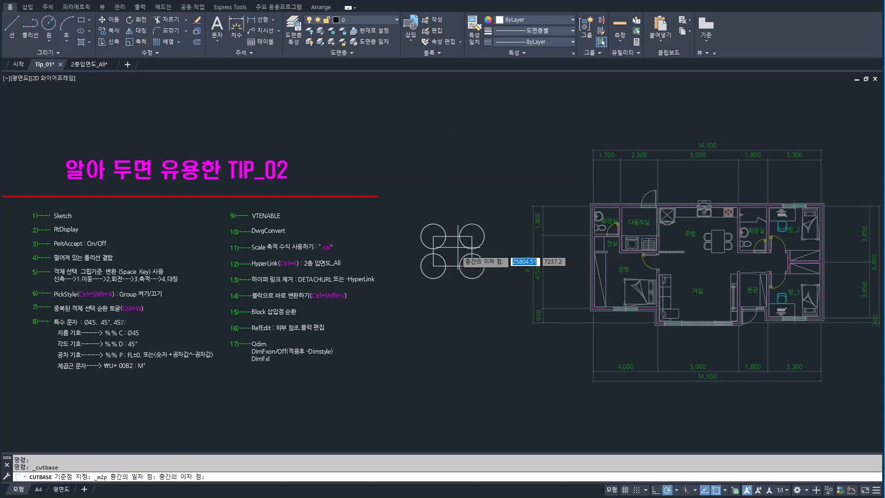
{"action": "left_click", "coordinate": [471, 237]}
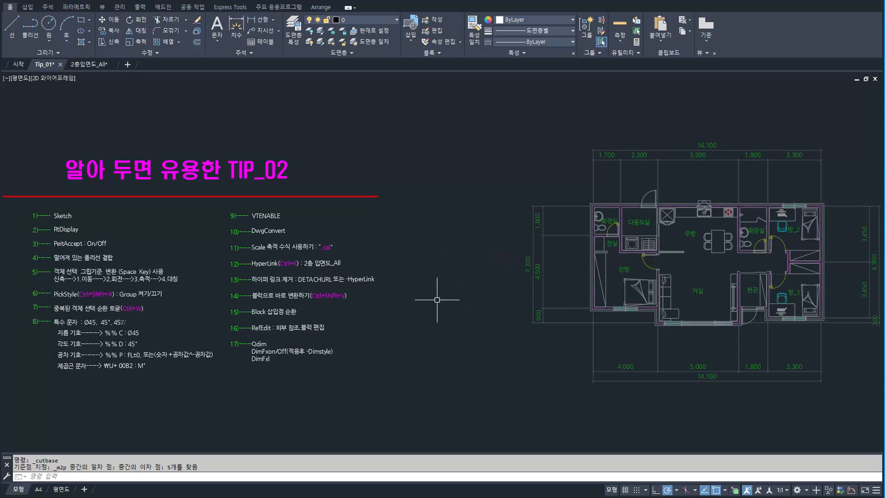
- Paste the cut shapes as a block beside the tip list and open the block's properties
{"action": "key", "text": "ctrl+shift+v"}
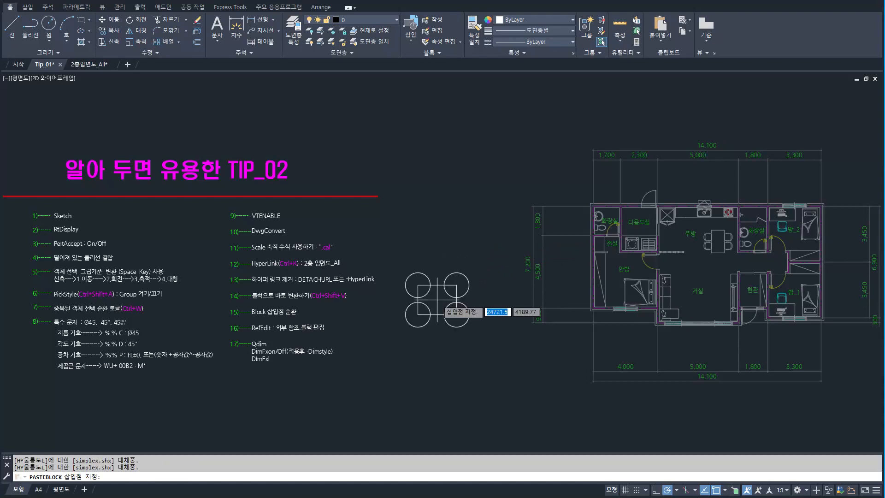
{"action": "left_click", "coordinate": [433, 260]}
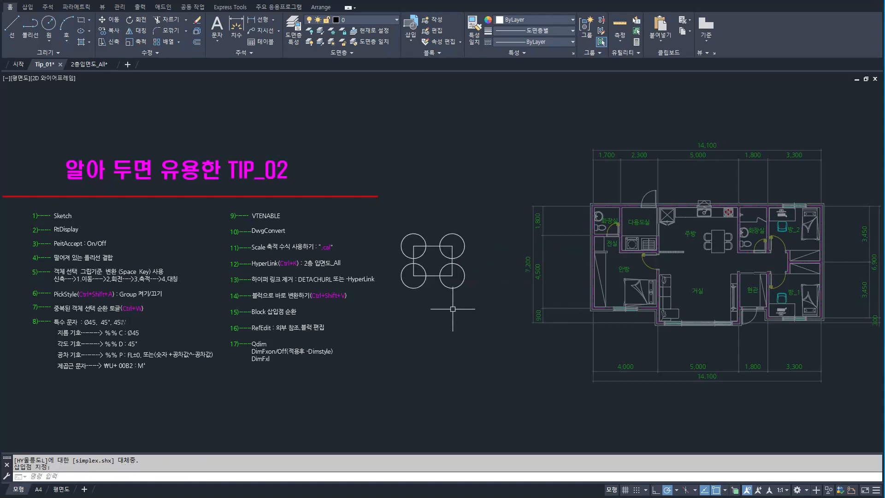
{"action": "key", "text": "Escape"}
{"action": "left_click", "coordinate": [459, 287]}
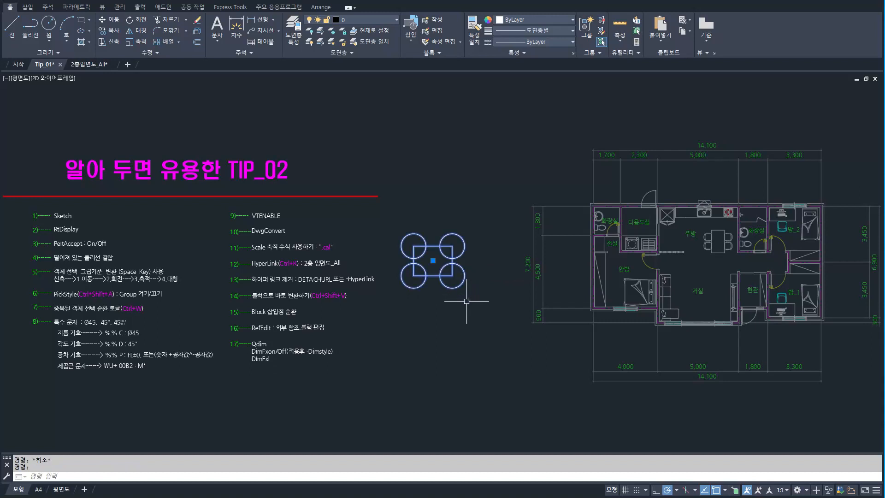
{"action": "key", "text": "ctrl+1"}
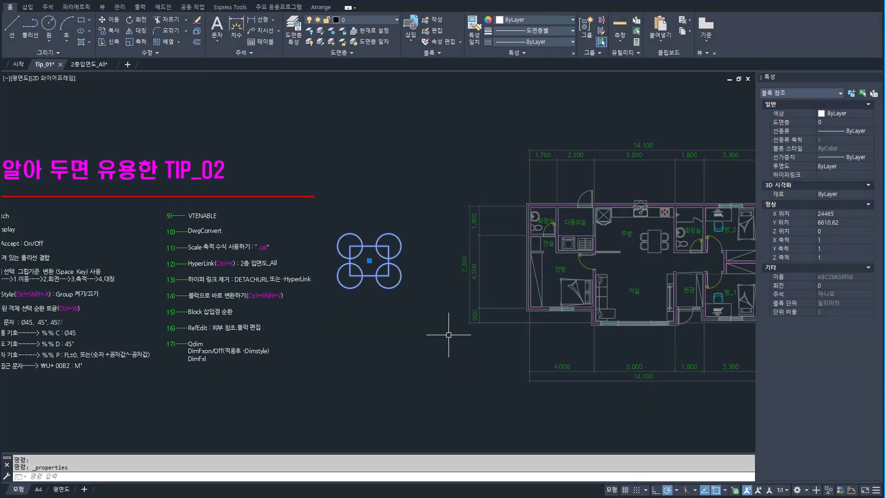
- Rename the pasted block to aa with the RENAME command
{"action": "type", "text": "REN"}
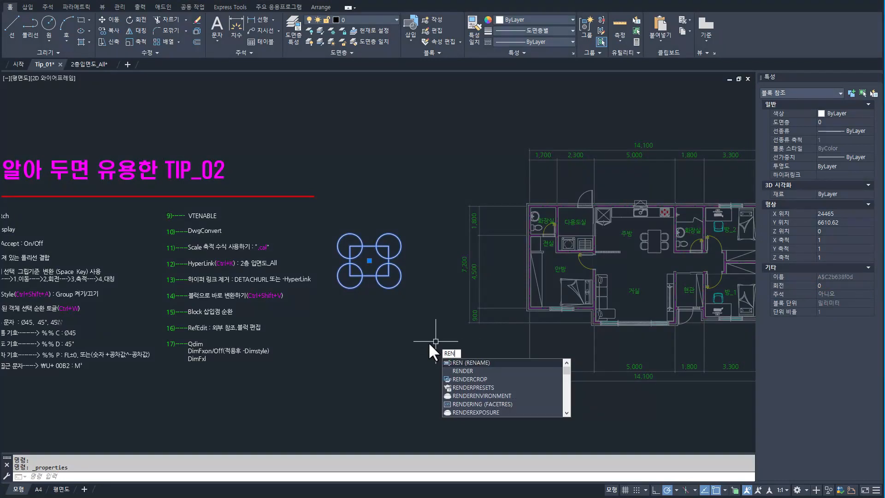
{"action": "key", "text": "Return"}
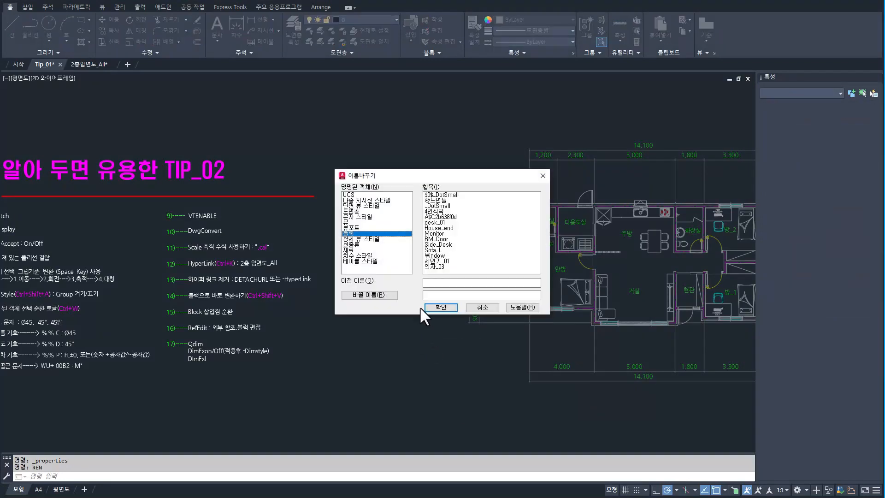
{"action": "left_click", "coordinate": [449, 216]}
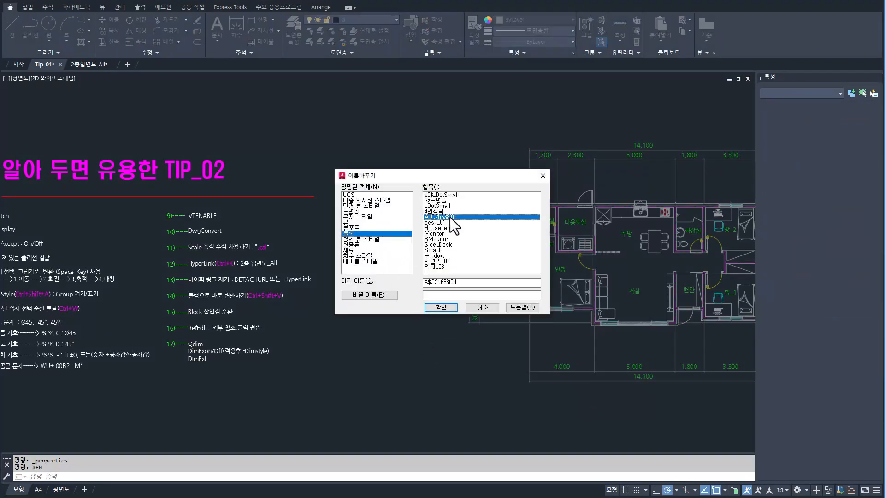
{"action": "left_click", "coordinate": [450, 295]}
{"action": "type", "text": "aa"}
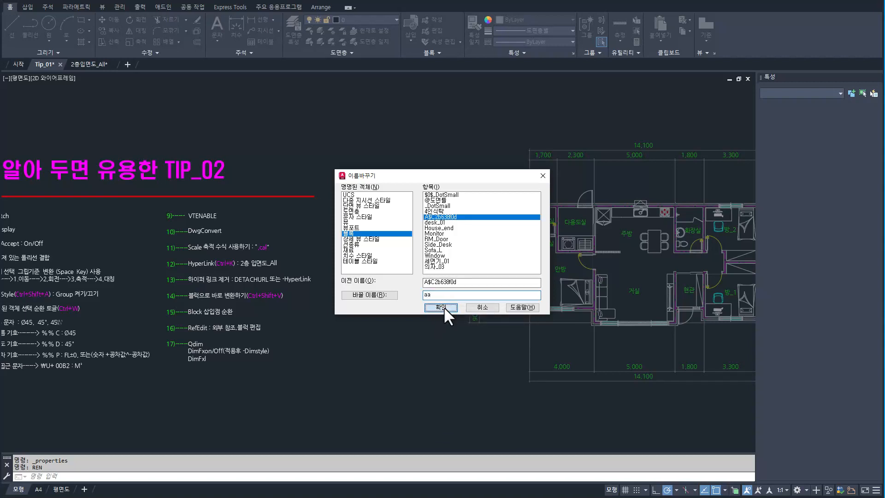
{"action": "left_click", "coordinate": [446, 306]}
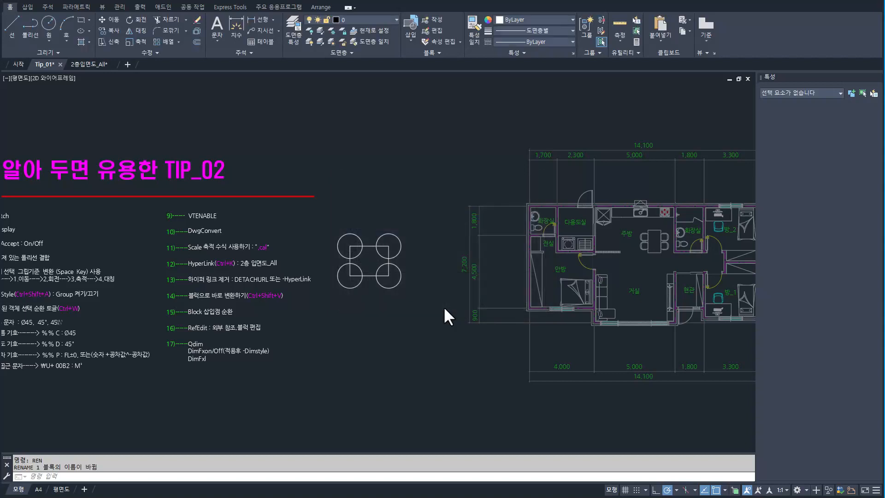
- Check the renamed block's name in its properties and undo the rename
{"action": "left_click", "coordinate": [399, 279]}
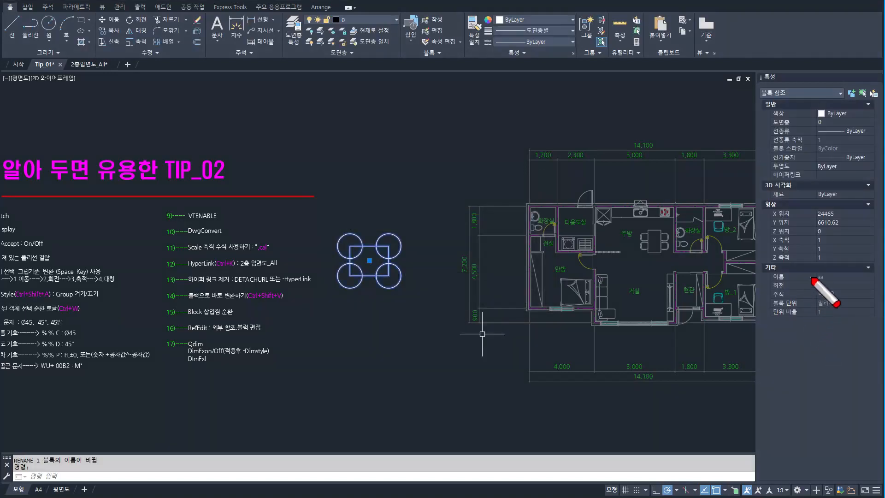
{"action": "key", "text": "ctrl+y"}
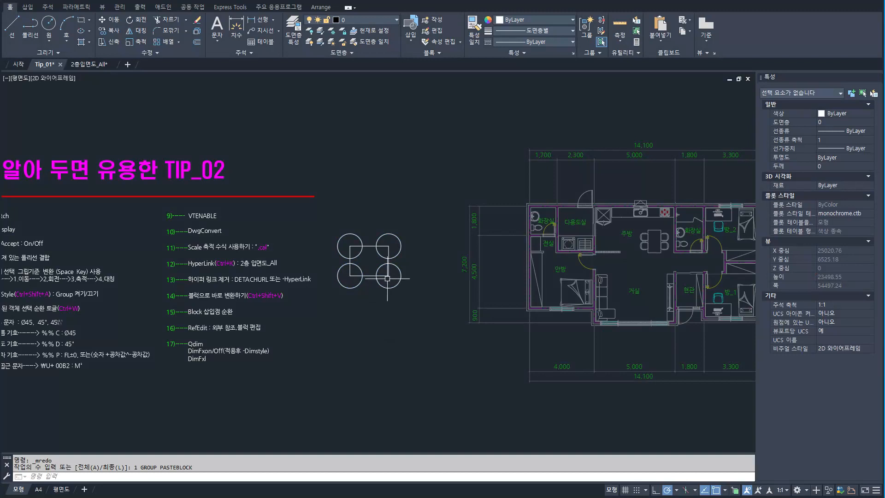
{"action": "left_click", "coordinate": [391, 288]}
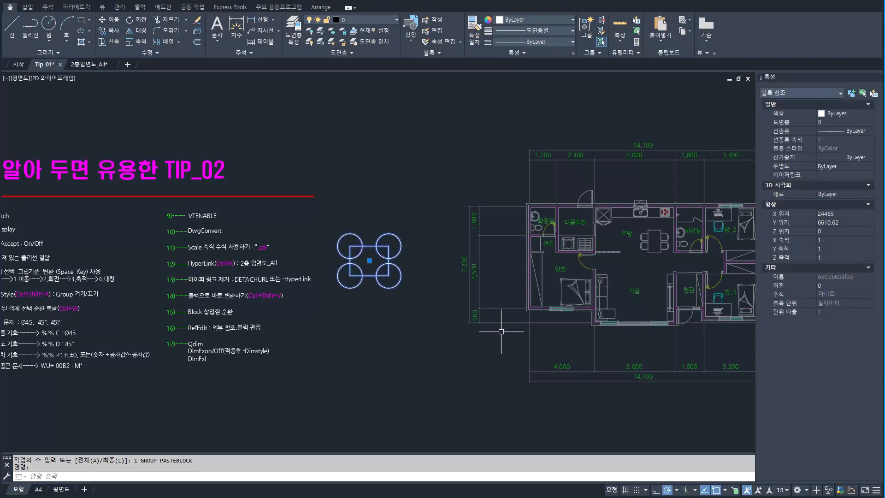
{"action": "left_click", "coordinate": [662, 38]}
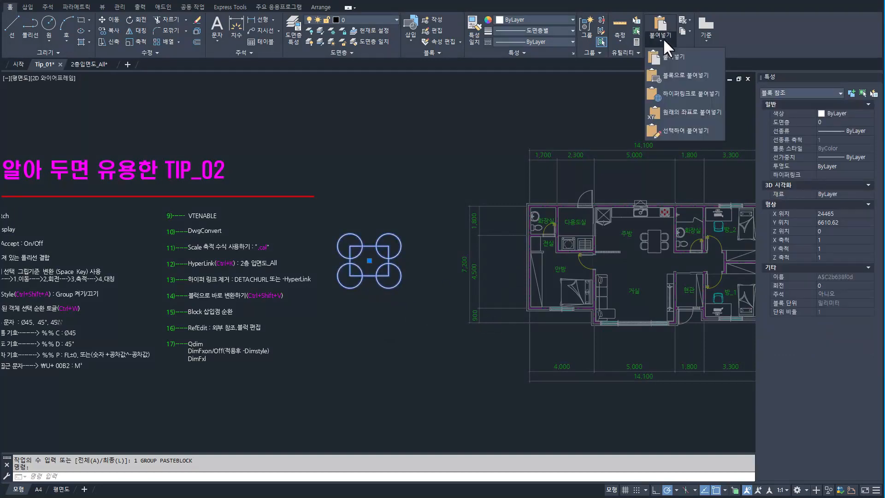
{"action": "left_click", "coordinate": [681, 76]}
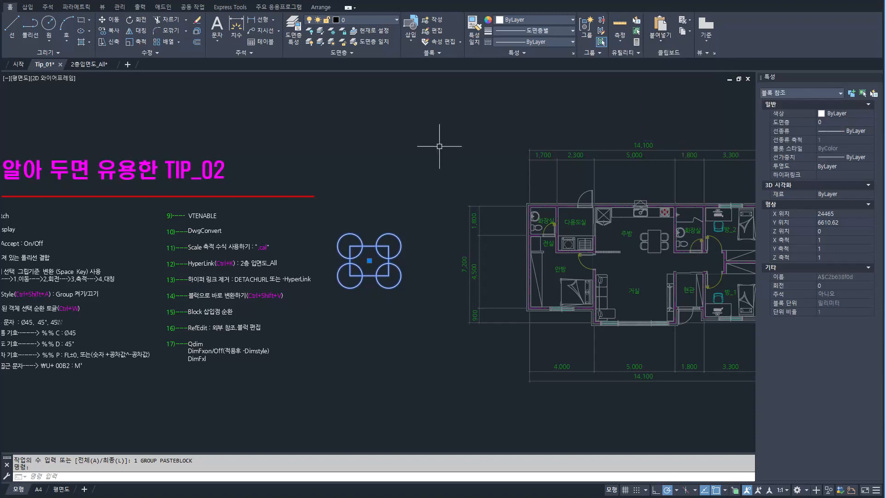
{"action": "key", "text": "Escape"}
- Paste the clipboard shapes as a block between the tip list and the floor plan
{"action": "right_click", "coordinate": [408, 183]}
{"action": "mouse_move", "coordinate": [441, 211]}
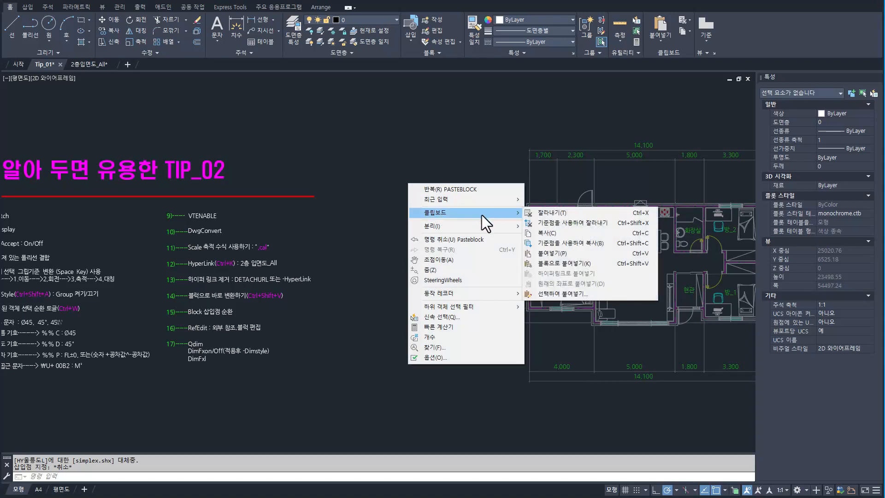
{"action": "left_click", "coordinate": [588, 263]}
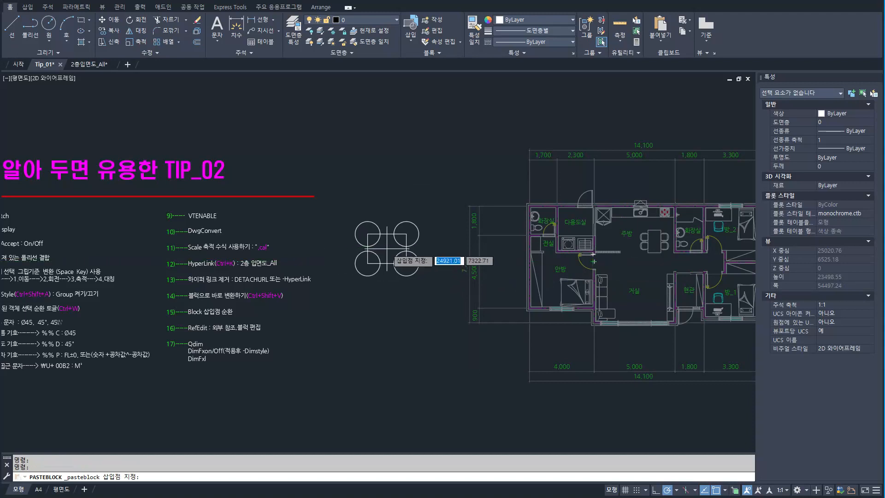
{"action": "key", "text": "Escape"}
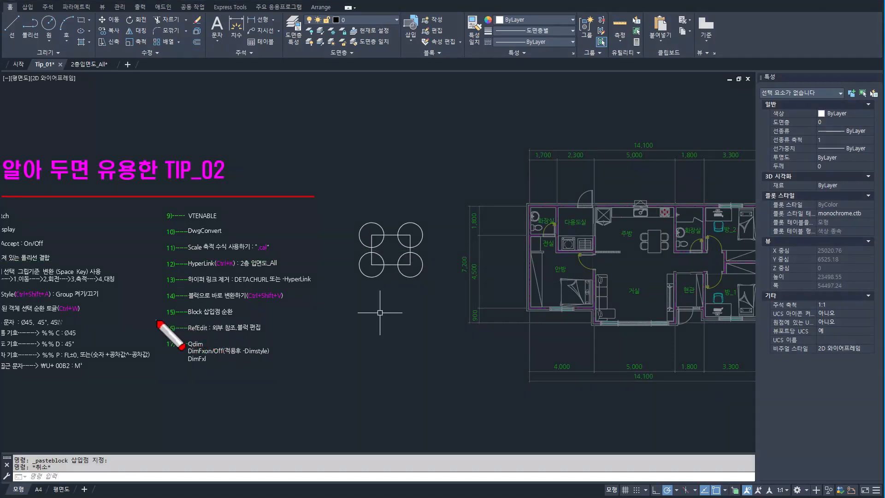
{"action": "left_click_drag", "start_coordinate": [156, 321], "coordinate": [289, 339]}
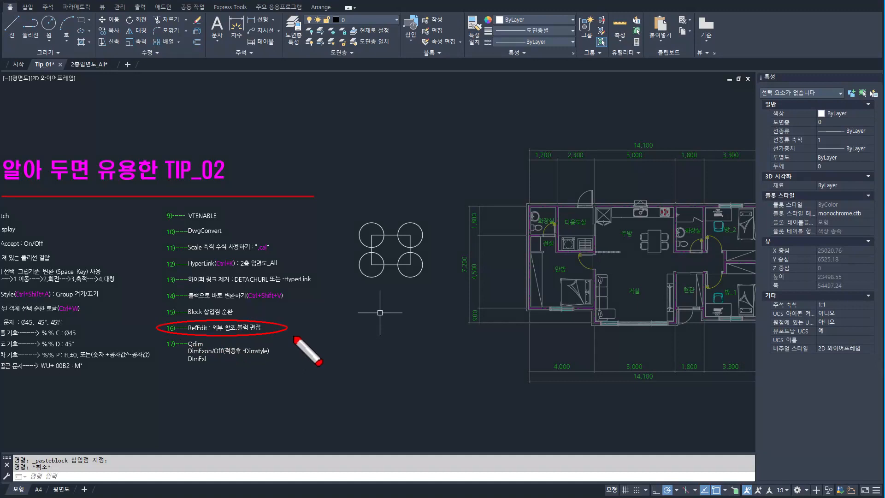
{"action": "key", "text": "Escape"}
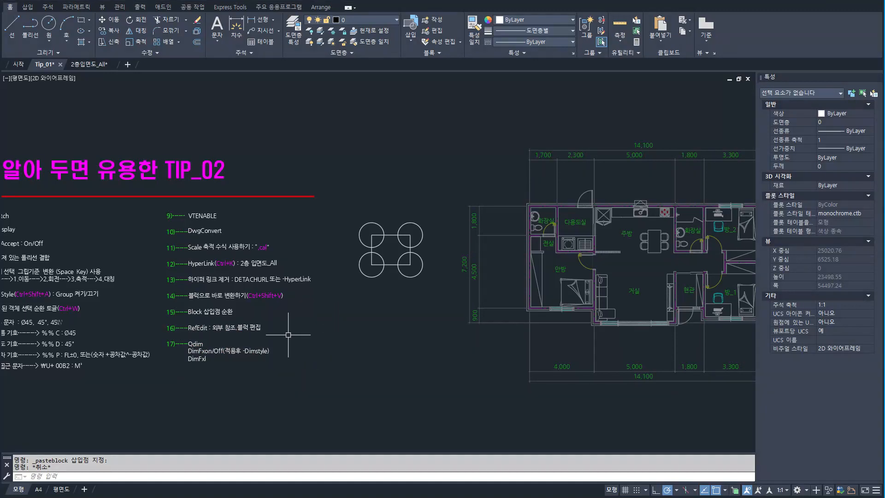
{"action": "mouse_move", "coordinate": [261, 320]}
{"action": "left_mouse_down"}
{"action": "mouse_move", "coordinate": [233, 329]}
{"action": "mouse_move", "coordinate": [266, 337]}
{"action": "left_mouse_up"}
{"action": "key", "text": "Escape"}
- Open Reference Edit from the living-room sofa in the floor plan and select the House_end reference
{"action": "middle_click_drag", "start_coordinate": [516, 308], "coordinate": [394, 297]}
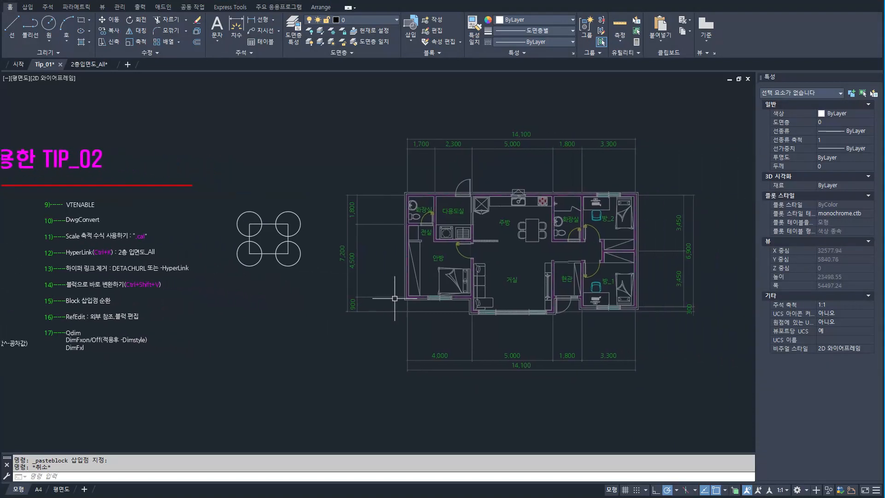
{"action": "key", "text": "Escape"}
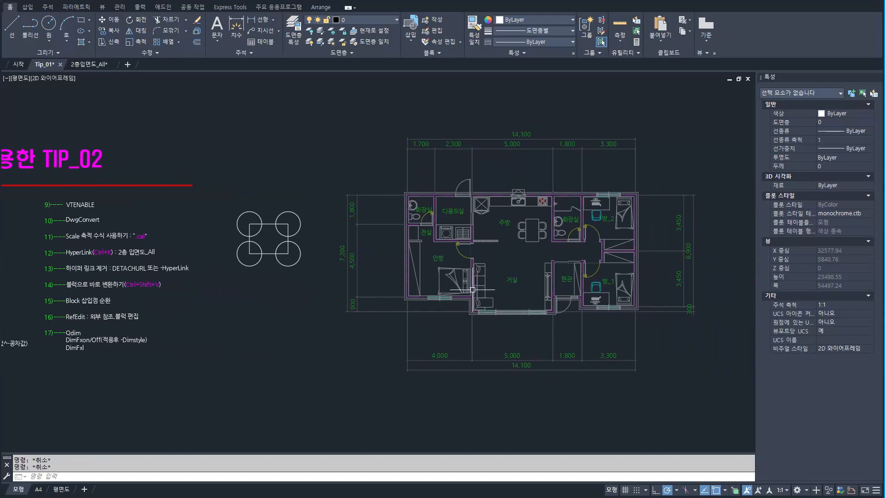
{"action": "double_click", "coordinate": [472, 290]}
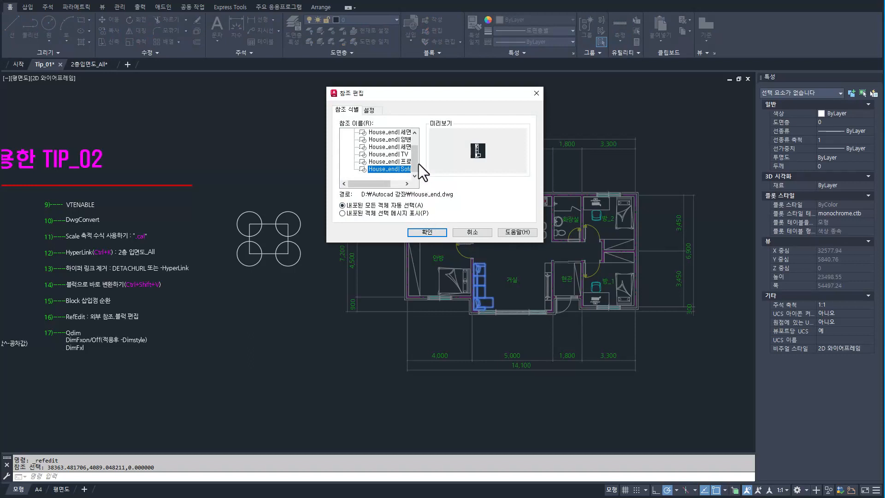
{"action": "scroll", "coordinate": [414, 165], "scroll_direction": "up", "scroll_amount": 2}
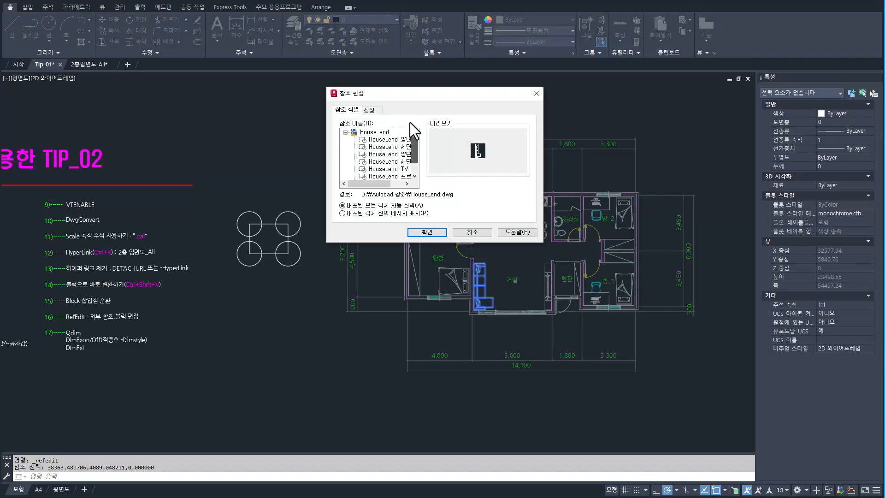
{"action": "left_click", "coordinate": [381, 132]}
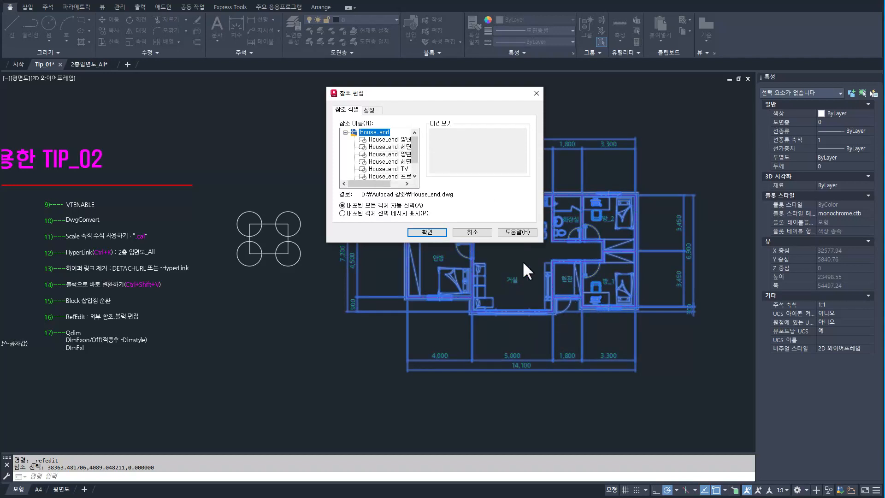
- Preview the nested toilet and washbasin references, and open the whole House_end reference for in-place editing
{"action": "left_click", "coordinate": [393, 140]}
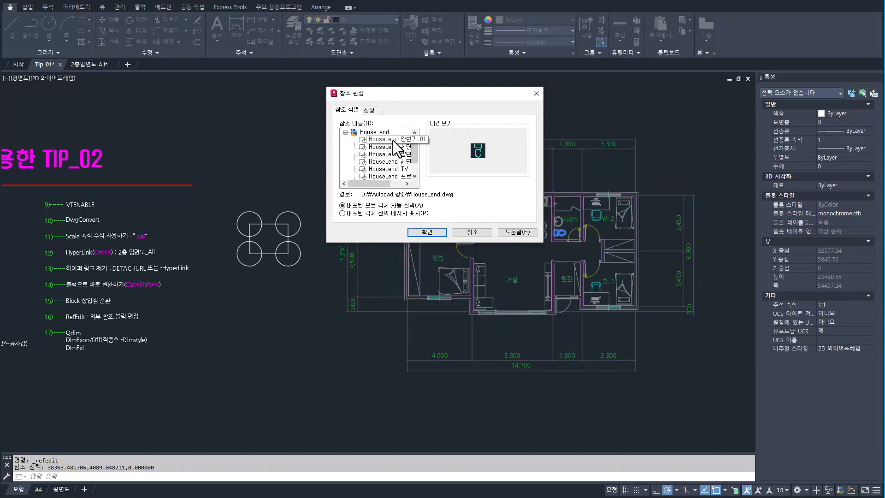
{"action": "left_click_drag", "start_coordinate": [458, 91], "coordinate": [328, 104]}
{"action": "key", "text": "ctrl+2"}
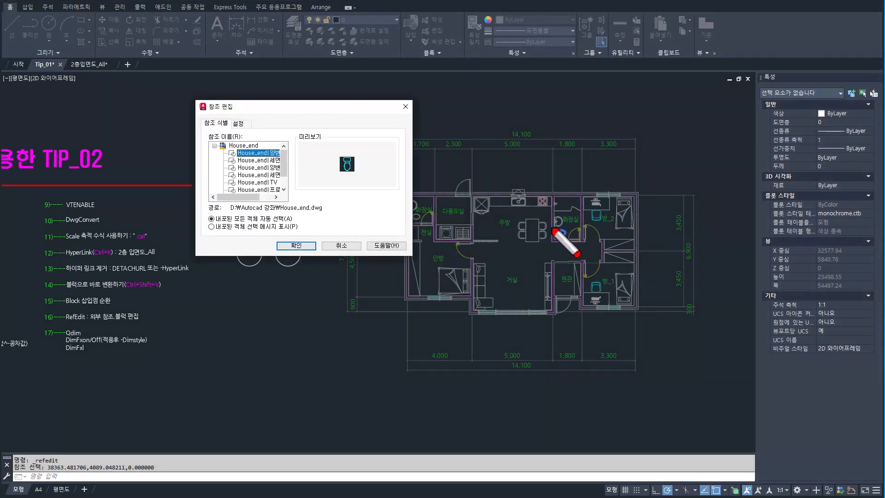
{"action": "left_click_drag", "start_coordinate": [547, 223], "coordinate": [572, 242]}
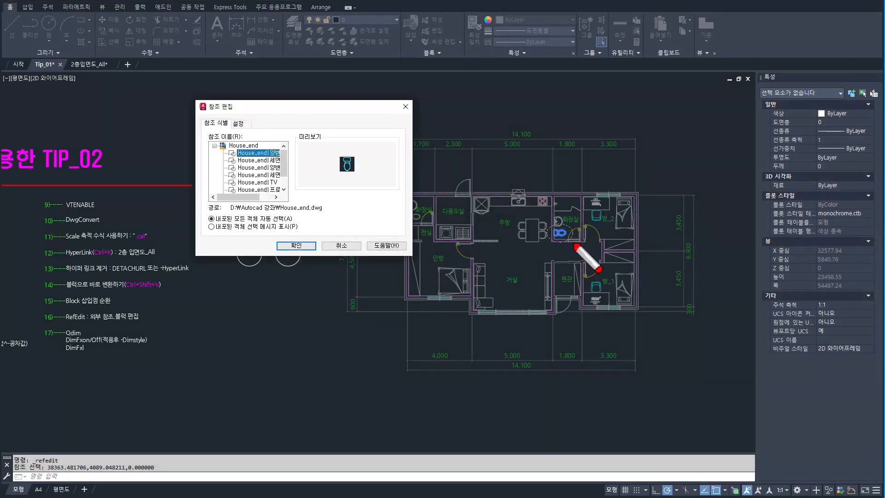
{"action": "left_click", "coordinate": [273, 161]}
{"action": "key", "text": "ctrl+2"}
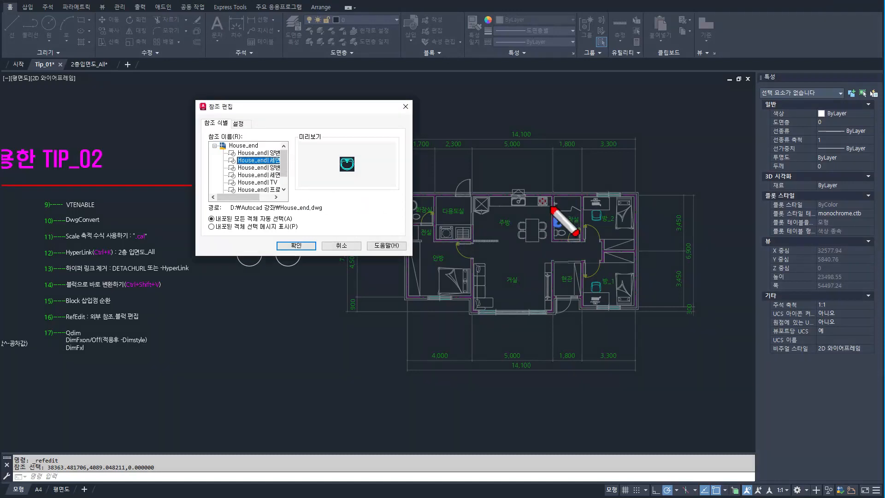
{"action": "left_click_drag", "start_coordinate": [548, 209], "coordinate": [570, 234]}
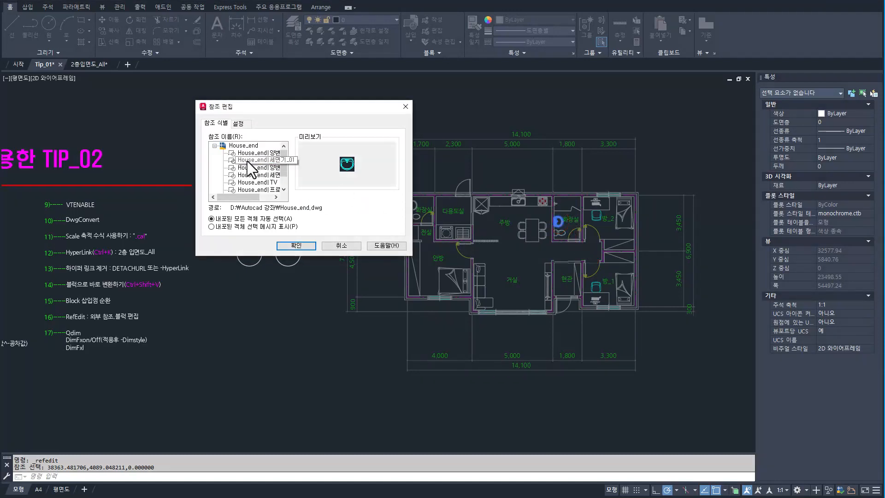
{"action": "left_click", "coordinate": [251, 146]}
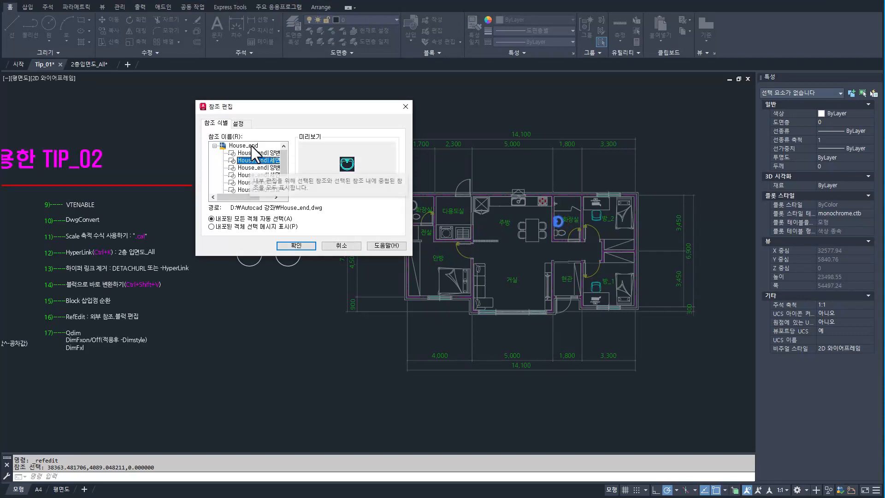
{"action": "left_click", "coordinate": [294, 246]}
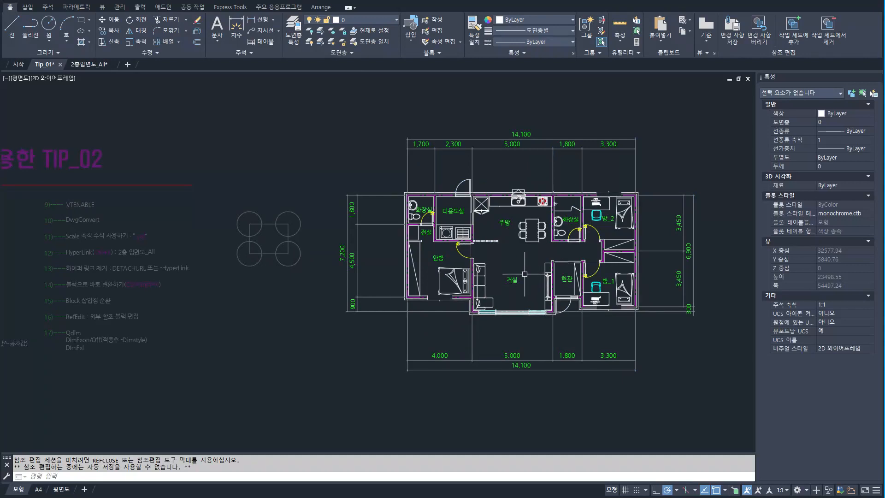
- Erase the living-room sofa within the reference and undo the deletion
{"action": "left_click", "coordinate": [502, 291]}
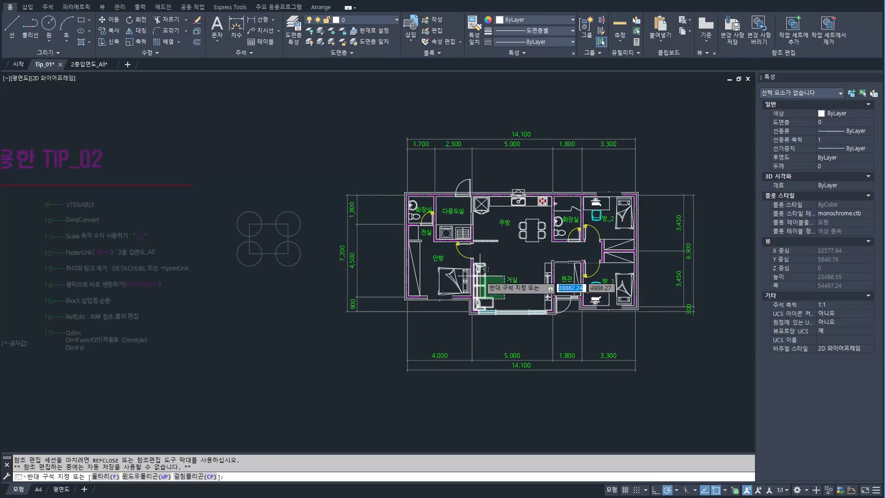
{"action": "left_click", "coordinate": [461, 254]}
{"action": "type", "text": "e"}
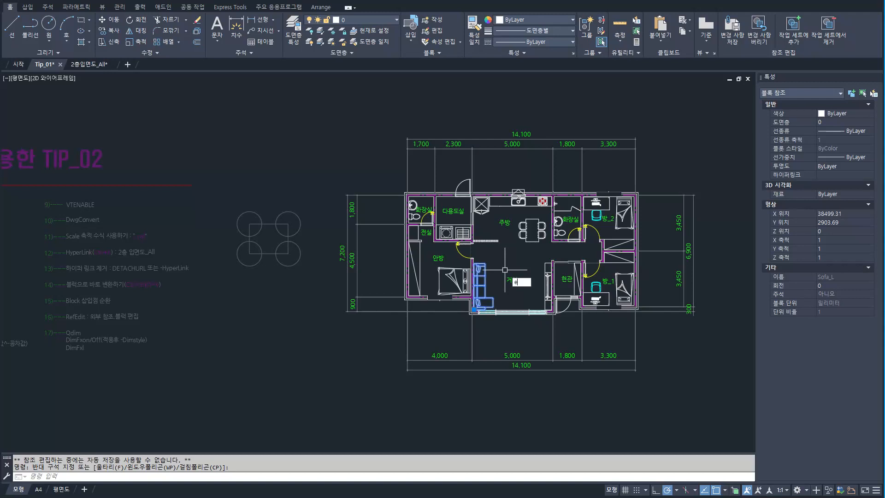
{"action": "key", "text": "Return"}
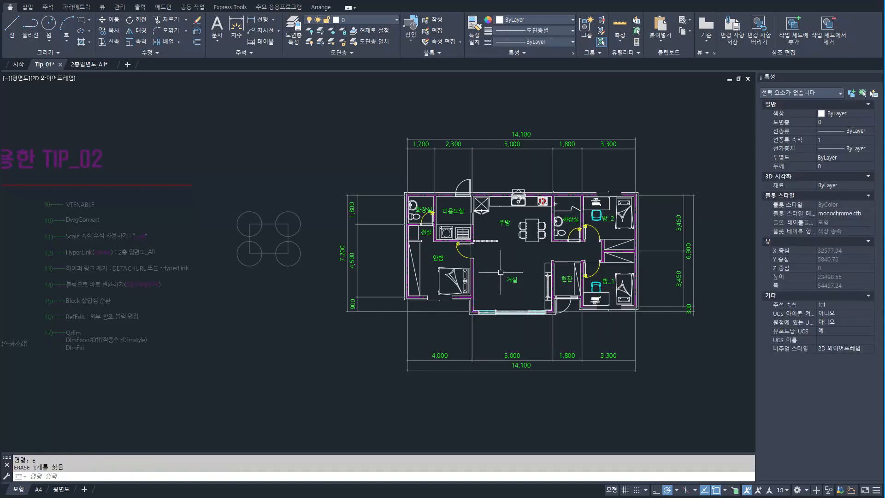
{"action": "key", "text": "ctrl+z"}
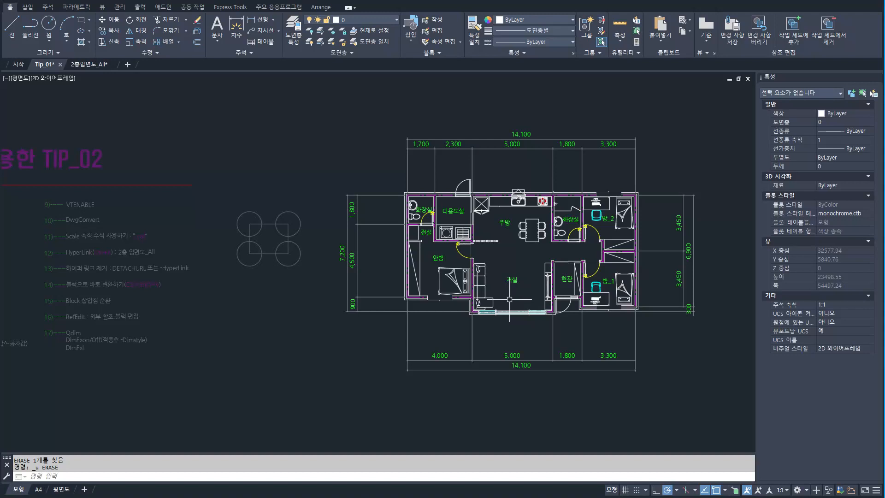
- Try to copy the sofa and the living-room label to the clipboard during the reference edit
{"action": "left_click", "coordinate": [509, 299]}
{"action": "left_click", "coordinate": [482, 270]}
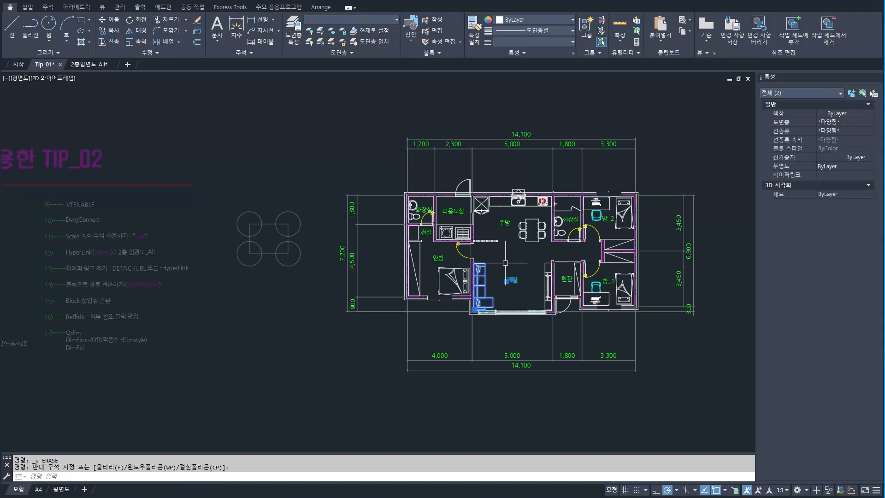
{"action": "key", "text": "ctrl+c"}
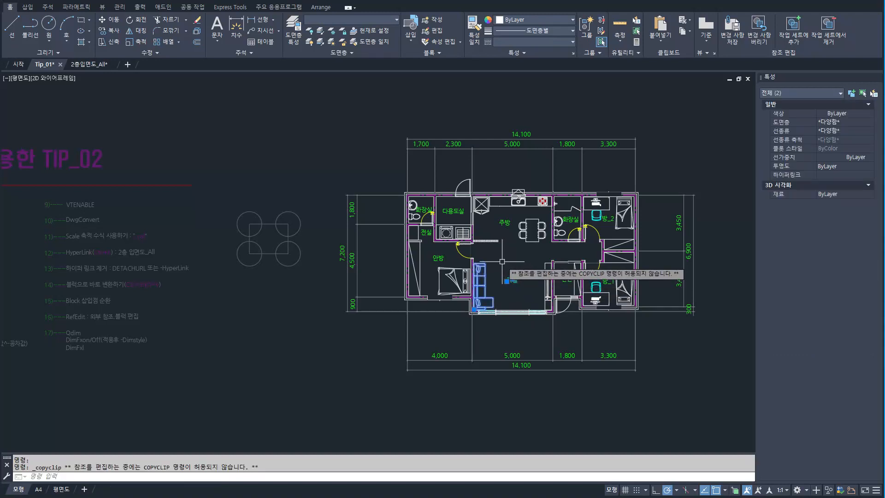
{"action": "key", "text": "Escape"}
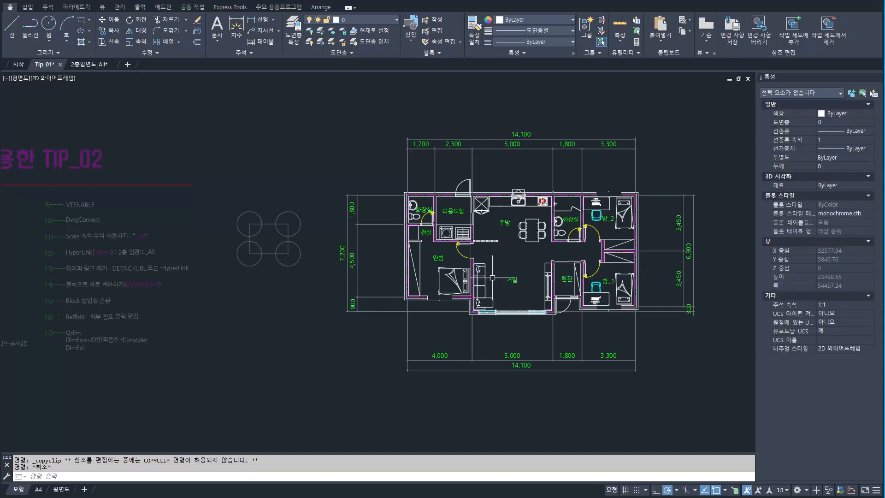
- Copy the sofa to the opposite side of the living room with the COPY command and undo the copy
{"action": "left_click", "coordinate": [487, 279]}
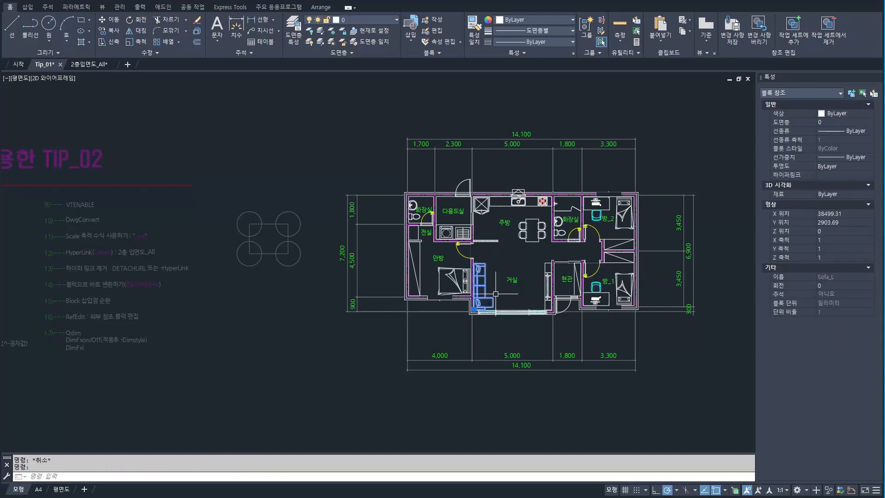
{"action": "type", "text": "Co"}
{"action": "key", "text": "Return"}
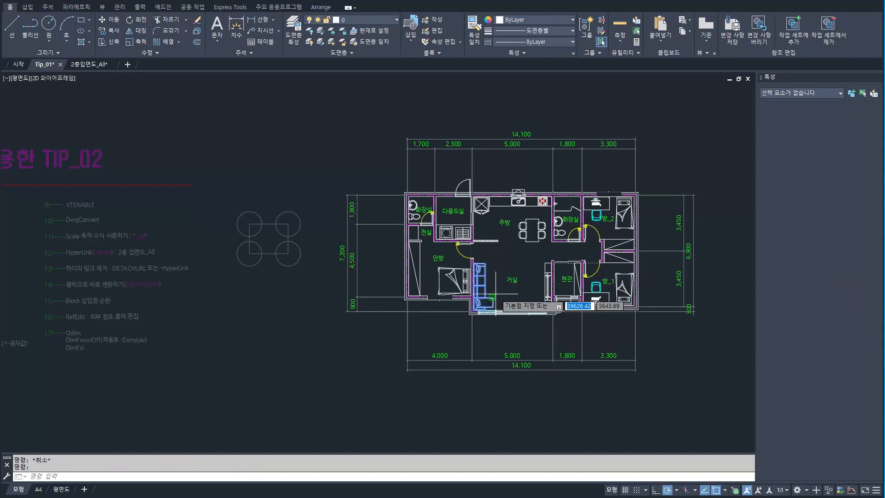
{"action": "left_click", "coordinate": [498, 278]}
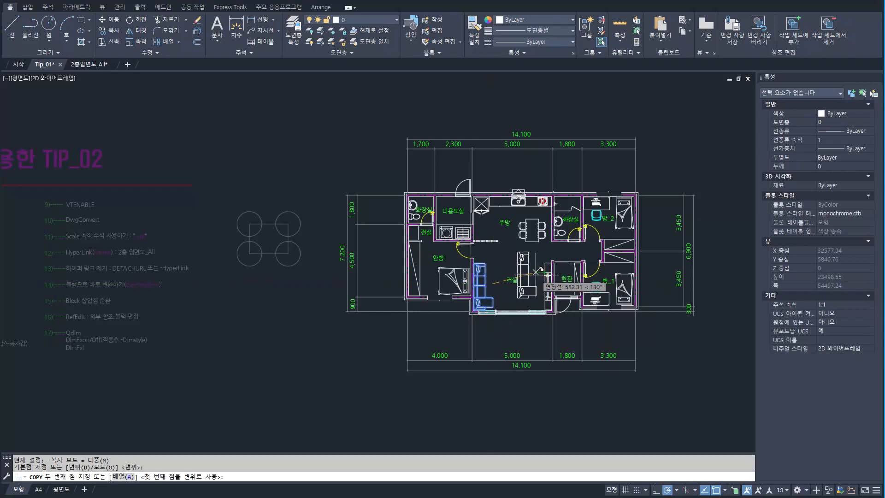
{"action": "left_click", "coordinate": [537, 278]}
{"action": "key", "text": "Escape"}
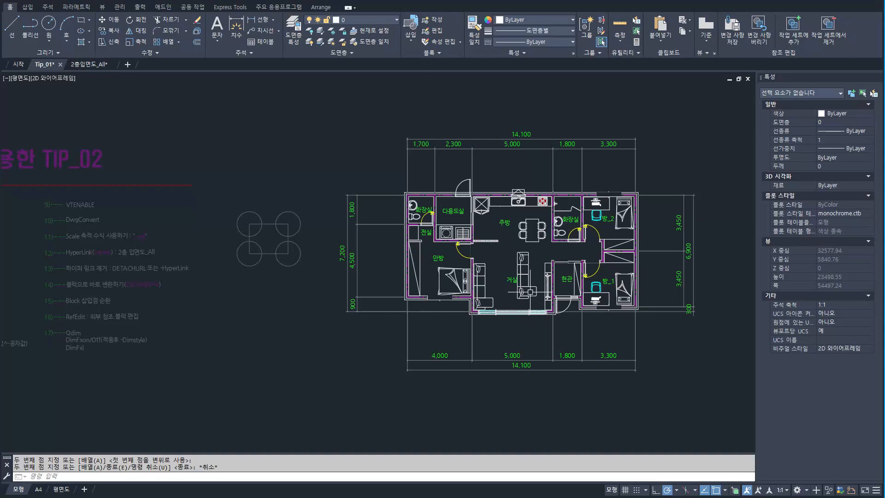
{"action": "key", "text": "ctrl+z"}
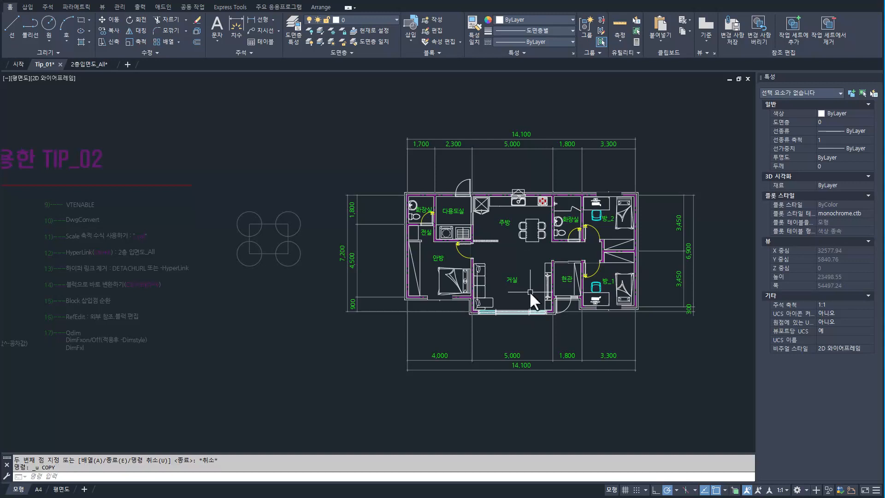
- Try to cut the sofa to the clipboard during the reference edit
{"action": "left_click", "coordinate": [523, 263]}
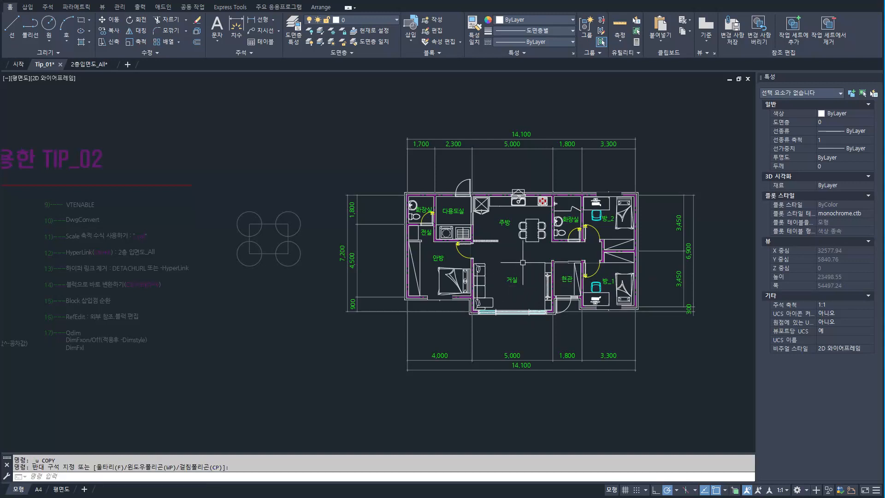
{"action": "left_click", "coordinate": [461, 302]}
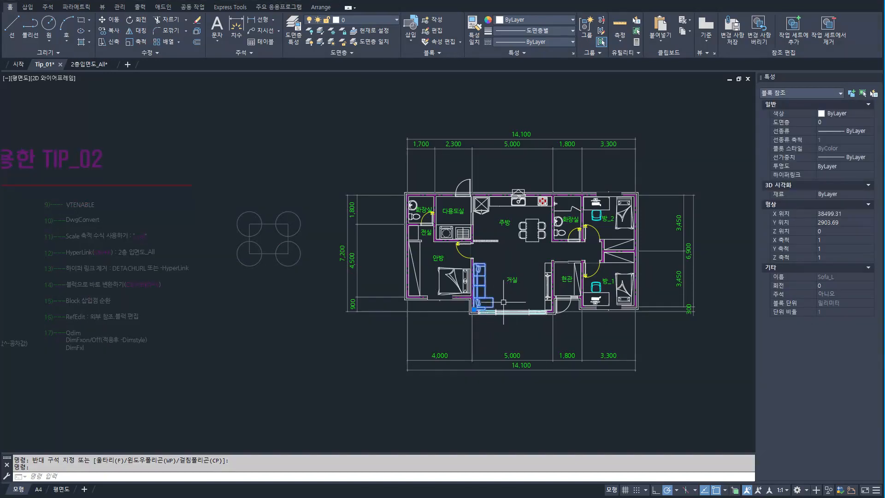
{"action": "key", "text": "ctrl+x"}
{"action": "key", "text": "Escape"}
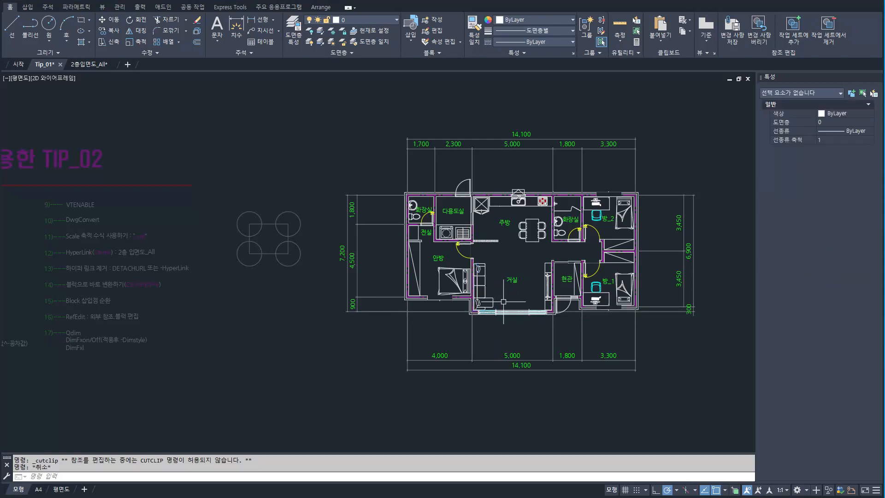
- Remove the sofa from the reference's working set and check the plan in the 평면도 layout before returning to model space
{"action": "left_click", "coordinate": [478, 282]}
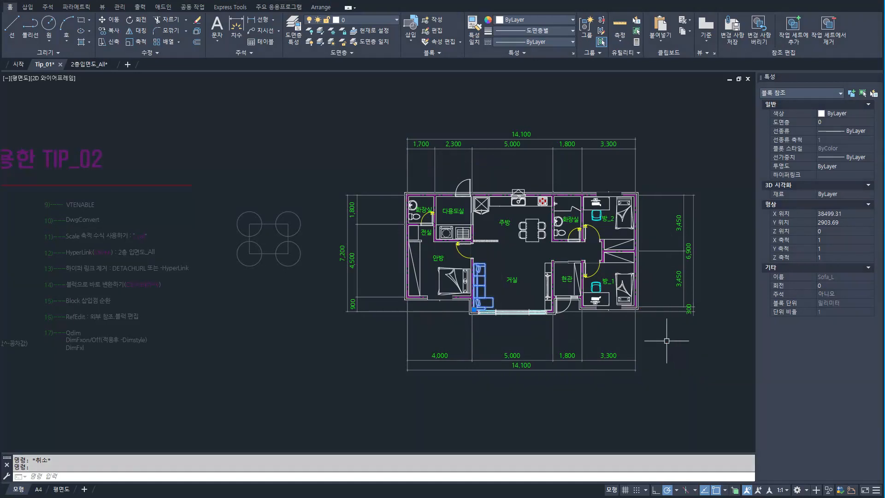
{"action": "left_click", "coordinate": [823, 27]}
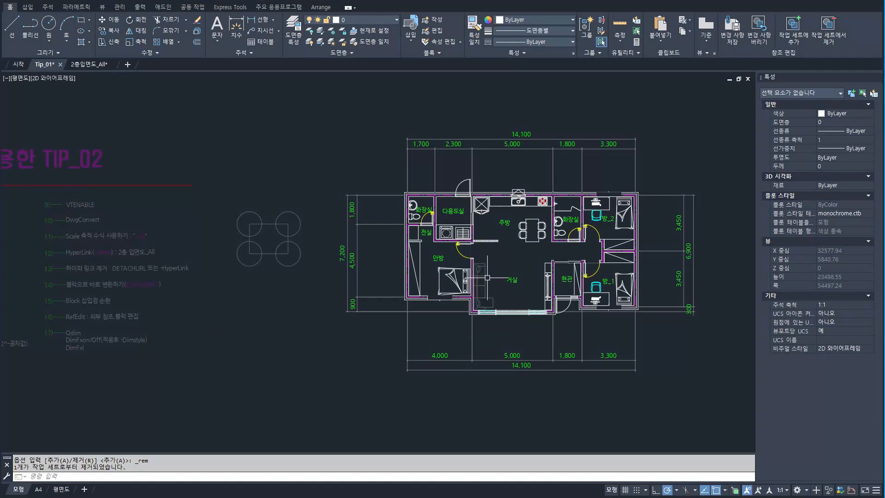
{"action": "left_click", "coordinate": [61, 489]}
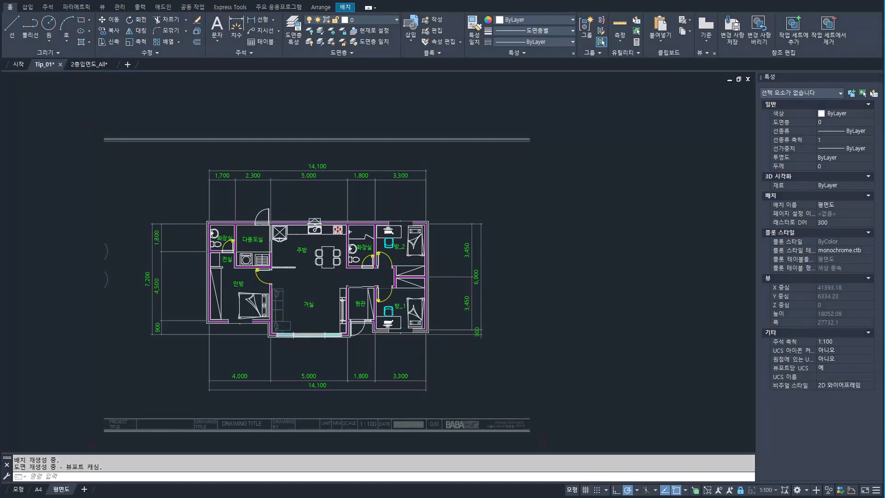
{"action": "left_click", "coordinate": [18, 489]}
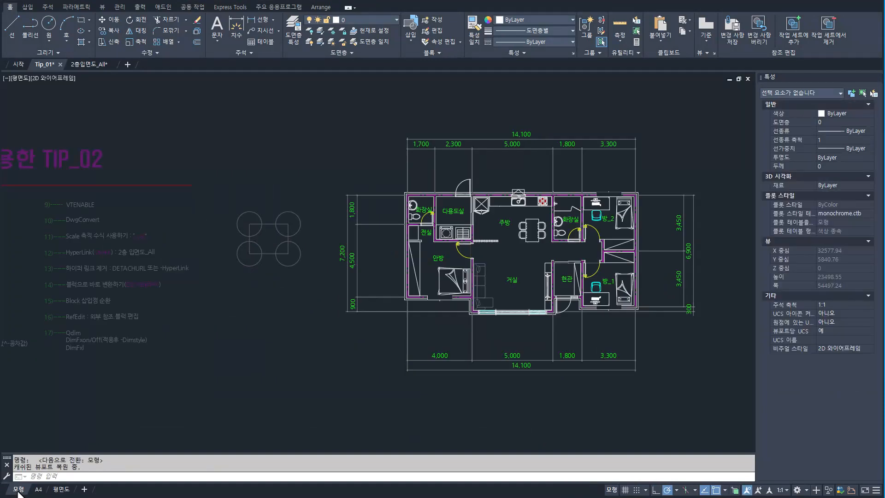
{"action": "left_click", "coordinate": [479, 284]}
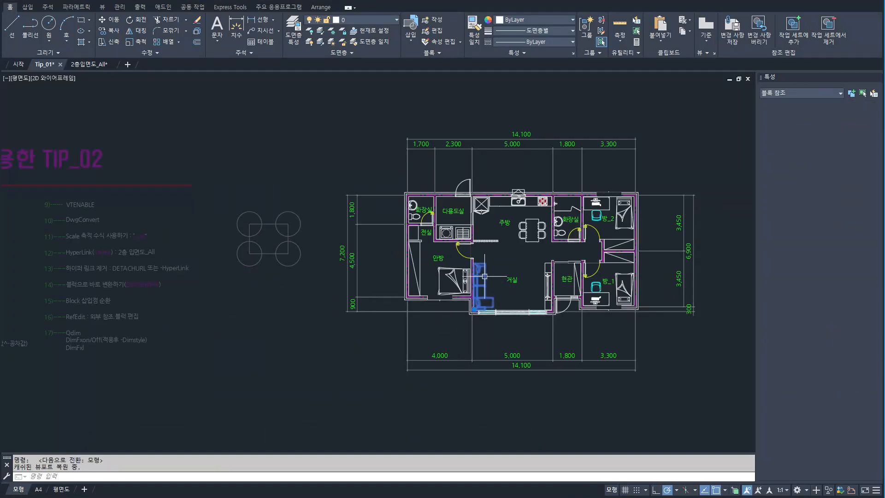
{"action": "left_click_drag", "start_coordinate": [7, 134], "coordinate": [160, 318]}
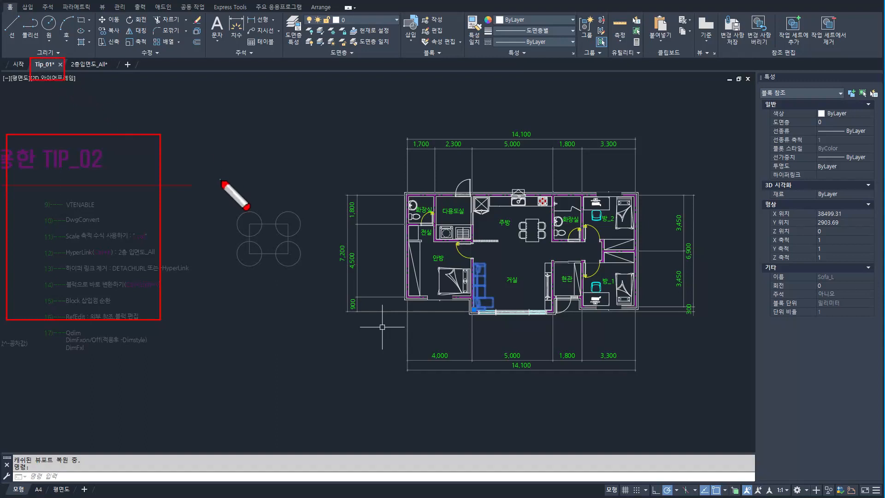
{"action": "key", "text": "Escape"}
{"action": "key", "text": "Escape"}
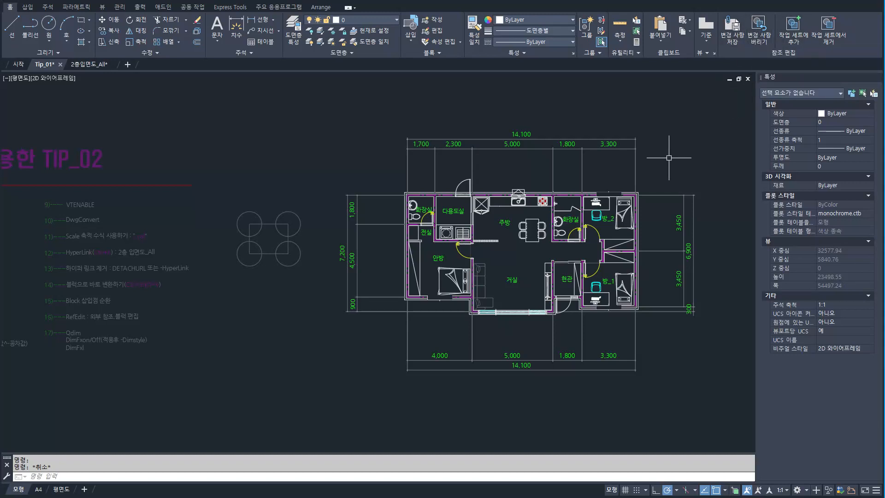
- Save the changes back to the House_end reference and close the in-place edit
{"action": "left_click", "coordinate": [731, 37]}
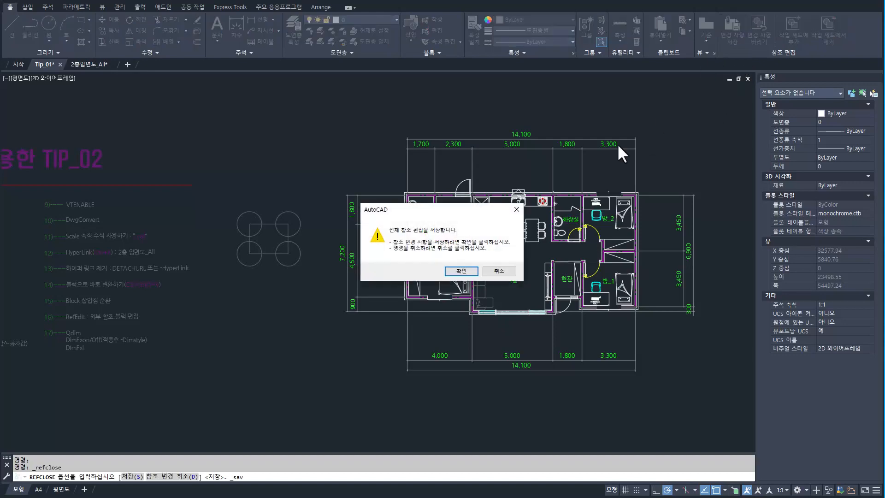
{"action": "left_click", "coordinate": [461, 272]}
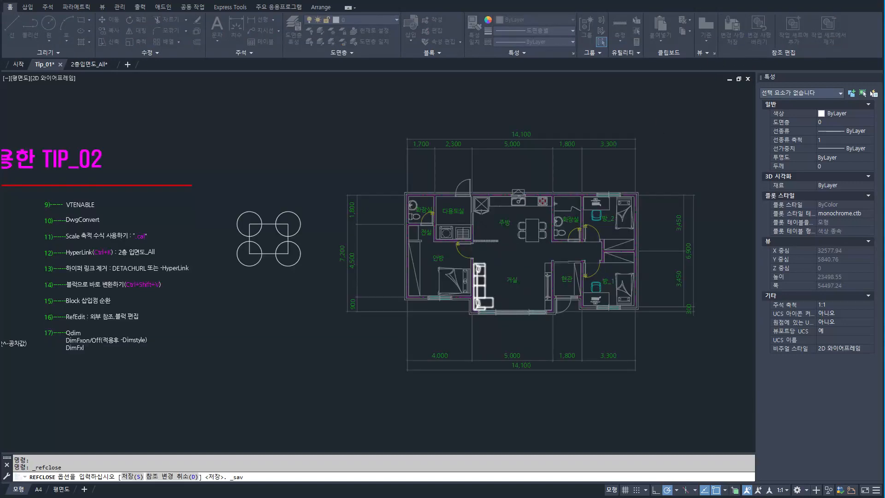
{"action": "left_click_drag", "start_coordinate": [58, 180], "coordinate": [241, 408]}
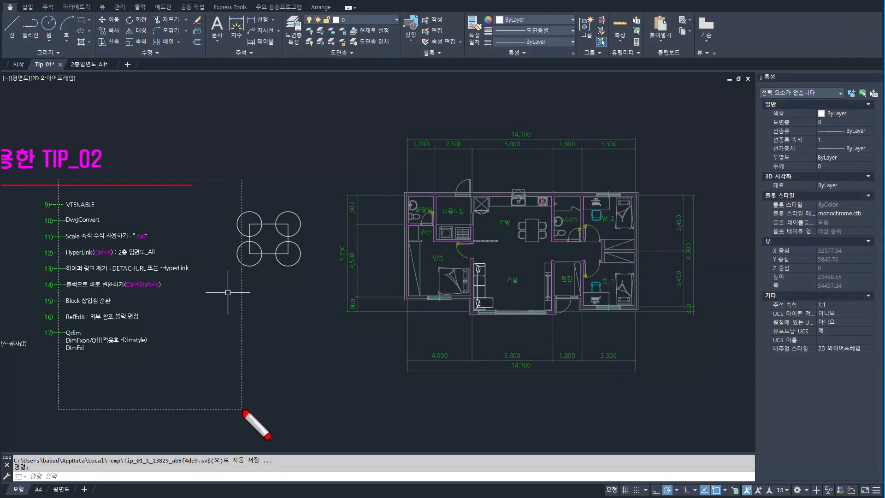
- Move the sofa block out of the living room to the empty area below the four-circle block
{"action": "left_click_drag", "start_coordinate": [506, 315], "coordinate": [468, 255]}
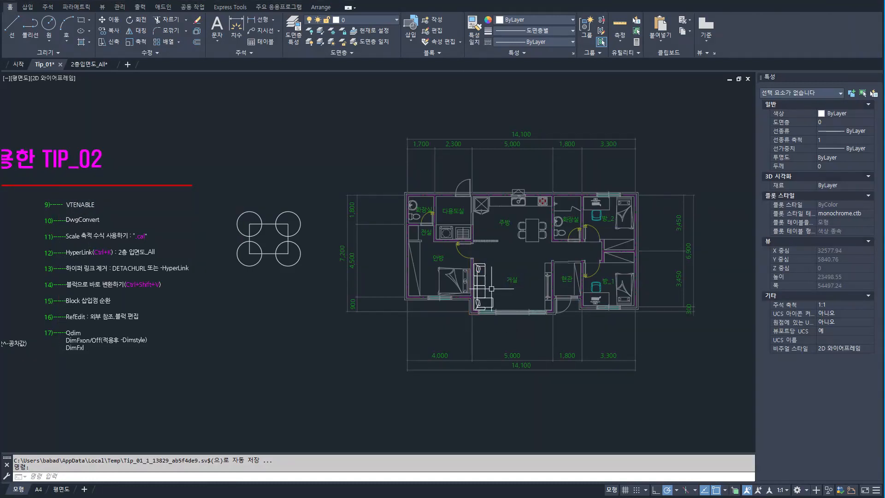
{"action": "left_click", "coordinate": [483, 300]}
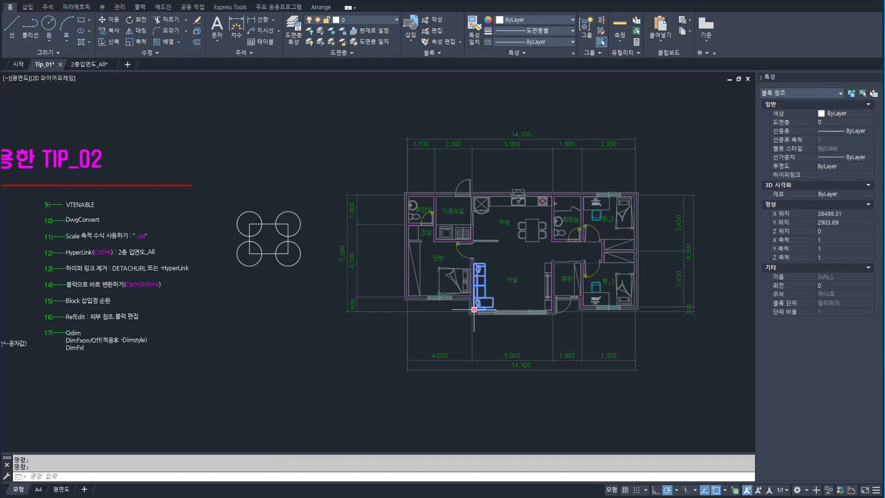
{"action": "left_click", "coordinate": [474, 309]}
{"action": "left_click", "coordinate": [258, 336]}
{"action": "key", "text": "Escape"}
{"action": "key", "text": "Escape"}
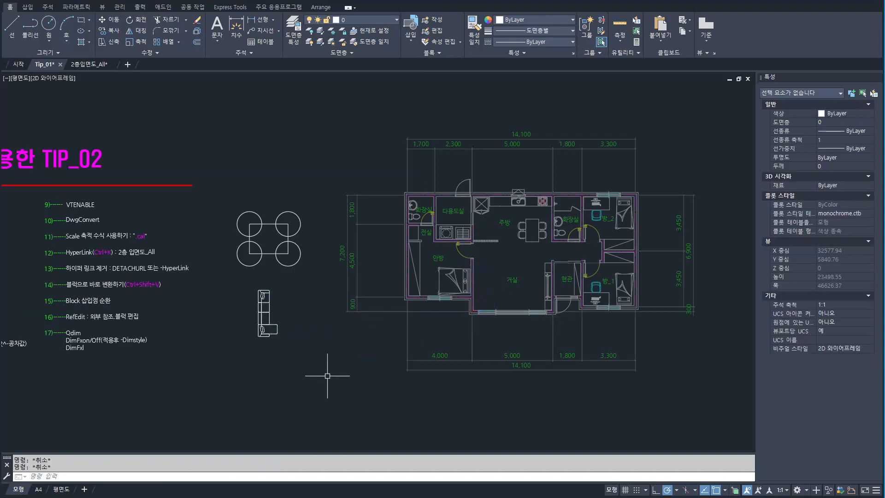
- Cut the sofa block below the four-circle block to the clipboard
{"action": "mouse_move", "coordinate": [30, 147]}
{"action": "left_mouse_down"}
{"action": "mouse_move", "coordinate": [275, 374]}
{"action": "mouse_move", "coordinate": [323, 403]}
{"action": "left_mouse_up"}
{"action": "key", "text": "Escape"}
{"action": "left_click", "coordinate": [310, 360]}
{"action": "left_click", "coordinate": [234, 278]}
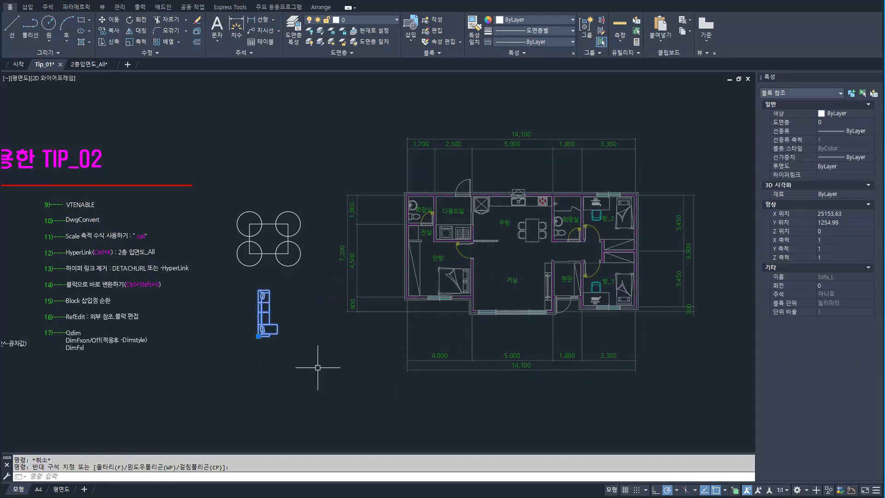
{"action": "key", "text": "ctrl+x"}
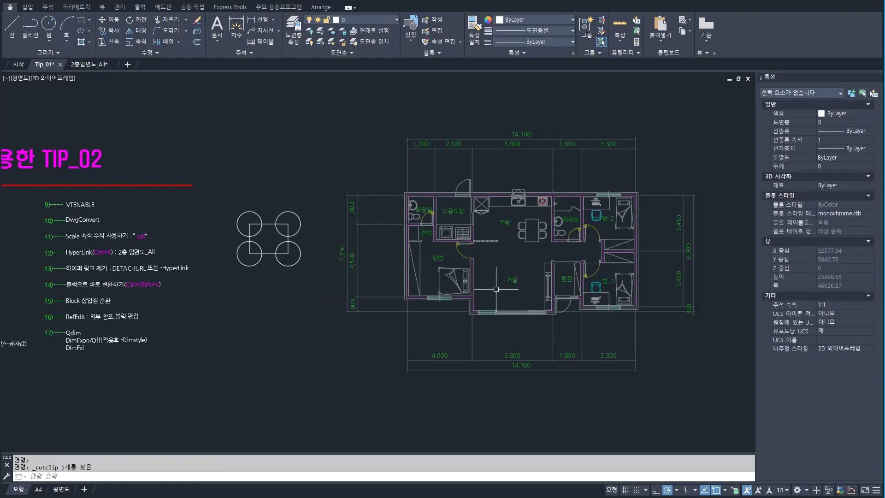
- Open the House_end reference for in-place editing with all nested objects selected automatically
{"action": "left_click", "coordinate": [497, 286]}
{"action": "left_click", "coordinate": [488, 306]}
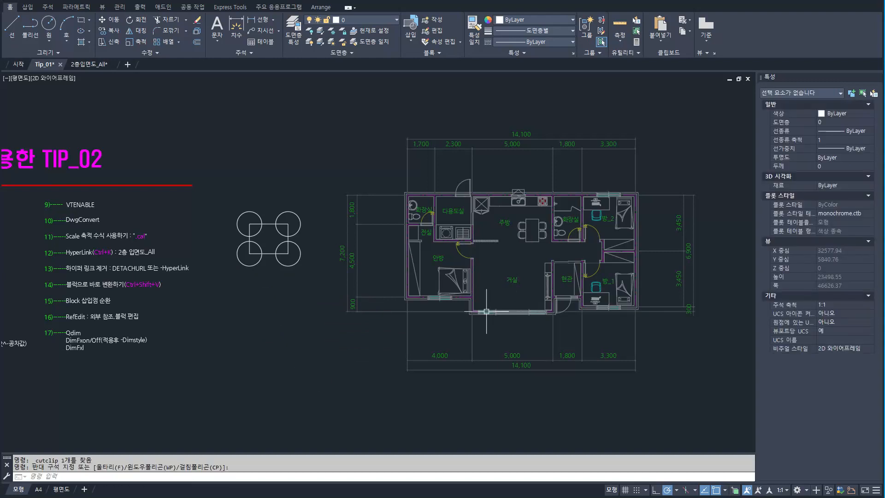
{"action": "double_click", "coordinate": [486, 311]}
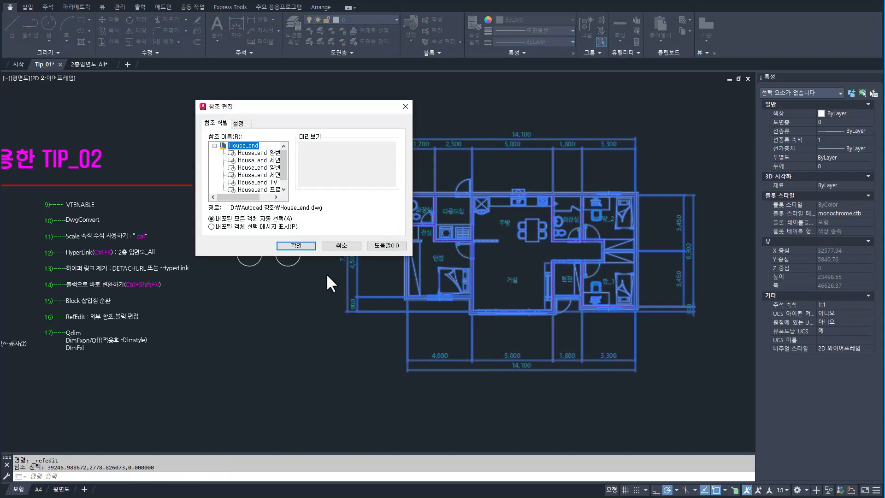
{"action": "left_click", "coordinate": [307, 245]}
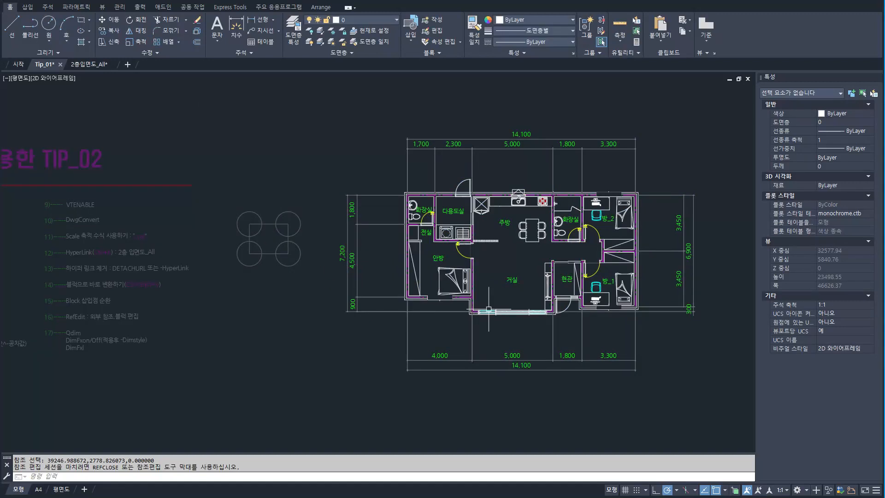
- Paste the sofa into the living room's lower-left corner, beside the window wall
{"action": "key", "text": "ctrl+v"}
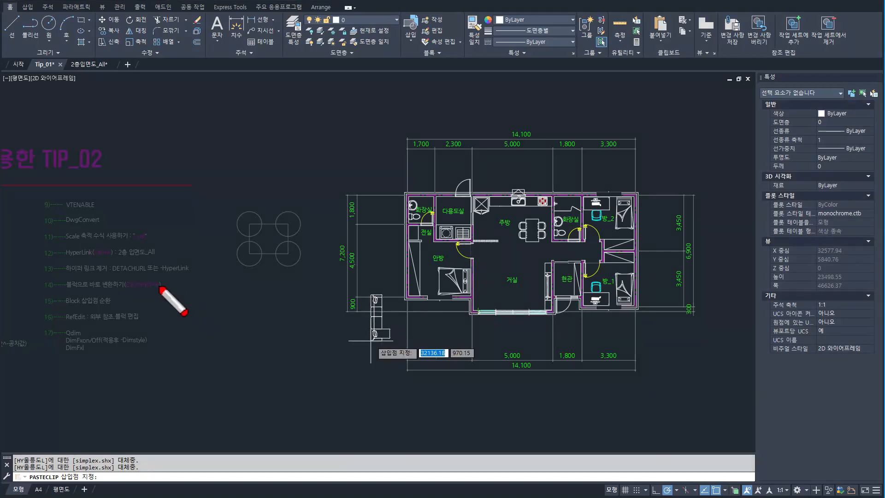
{"action": "left_click_drag", "start_coordinate": [158, 285], "coordinate": [299, 393]}
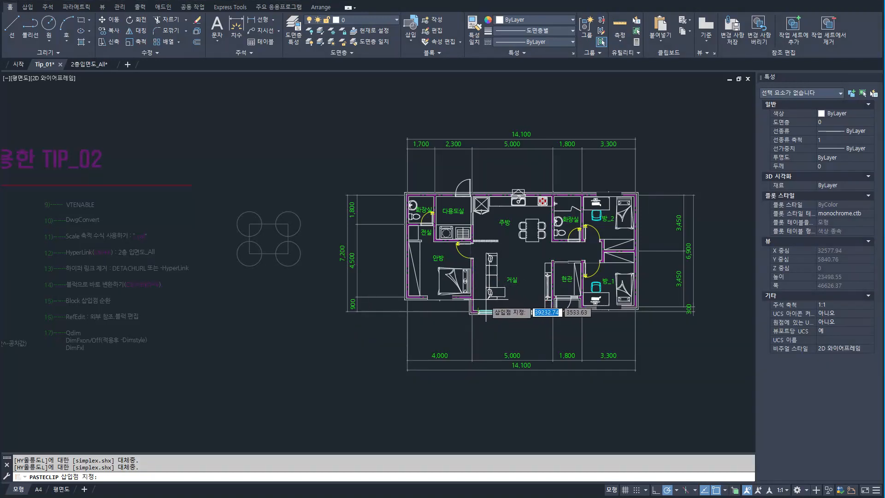
{"action": "scroll", "coordinate": [480, 304], "scroll_direction": "up", "scroll_amount": 4}
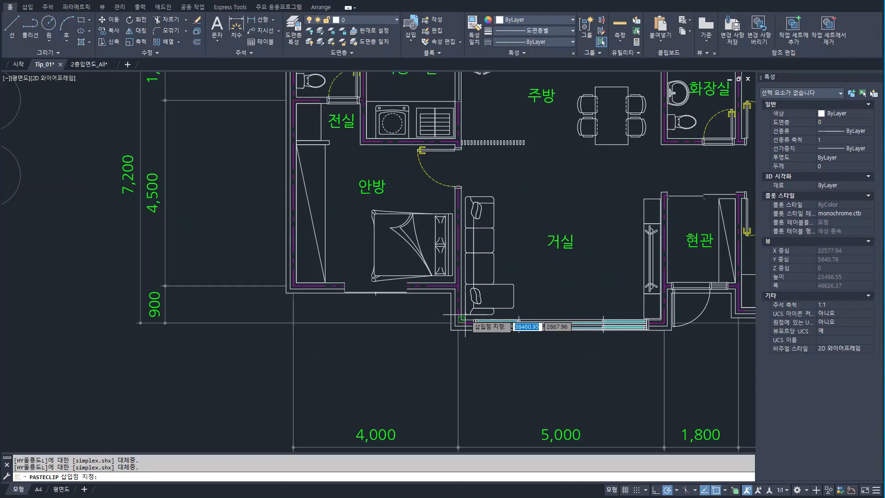
{"action": "key", "text": "Escape"}
{"action": "scroll", "coordinate": [528, 301], "scroll_direction": "down", "scroll_amount": 4}
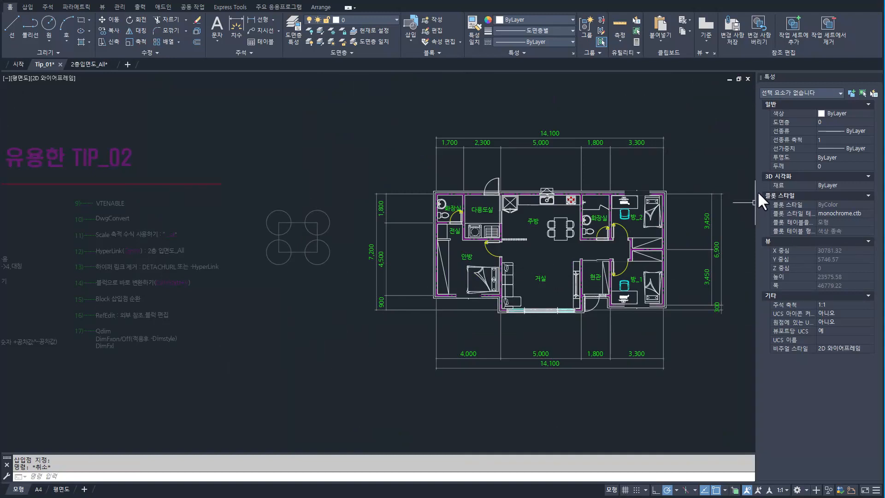
- Add the four-circle block to the working set of the House_end reference edit
{"action": "left_click_drag", "start_coordinate": [812, 10], "coordinate": [857, 73]}
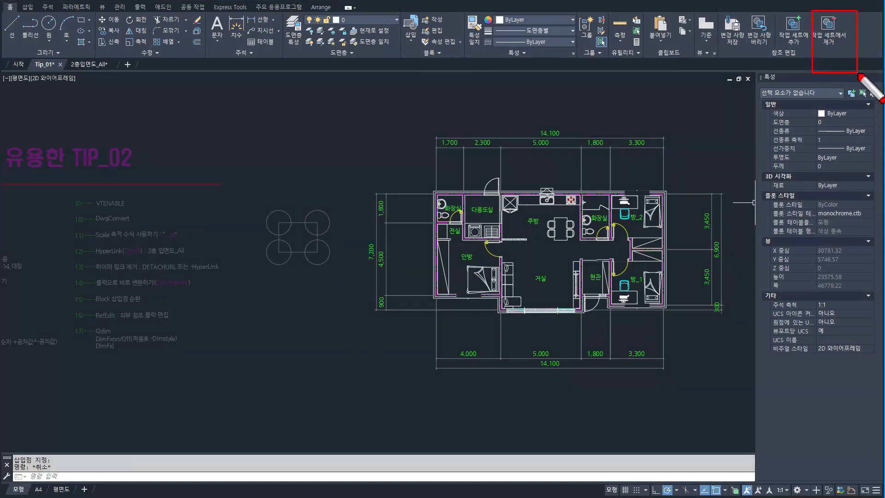
{"action": "key", "text": "Escape"}
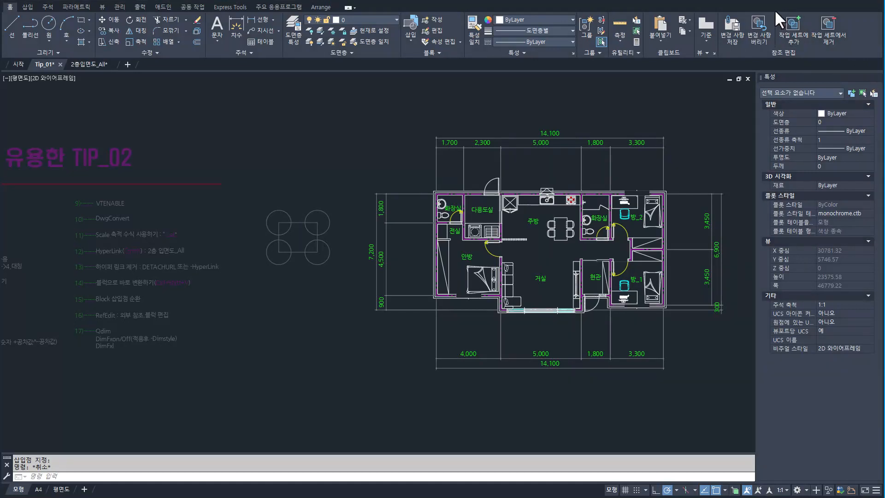
{"action": "left_click_drag", "start_coordinate": [771, 2], "coordinate": [817, 61]}
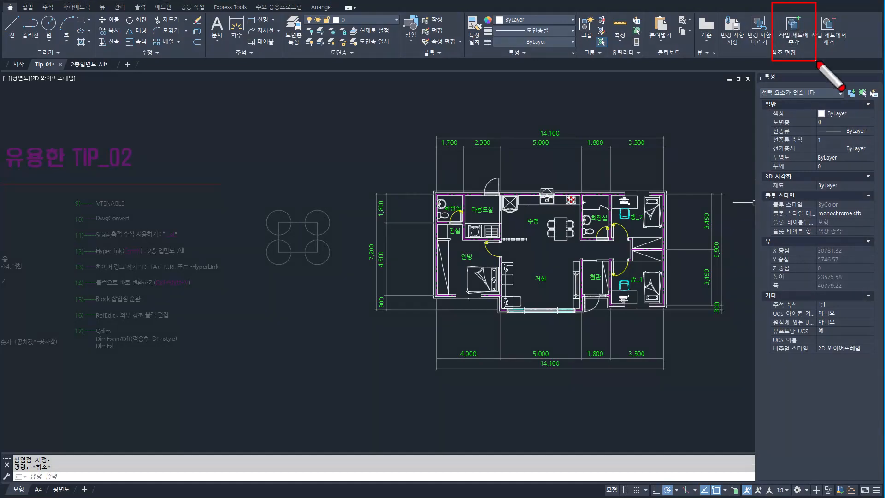
{"action": "key", "text": "Escape"}
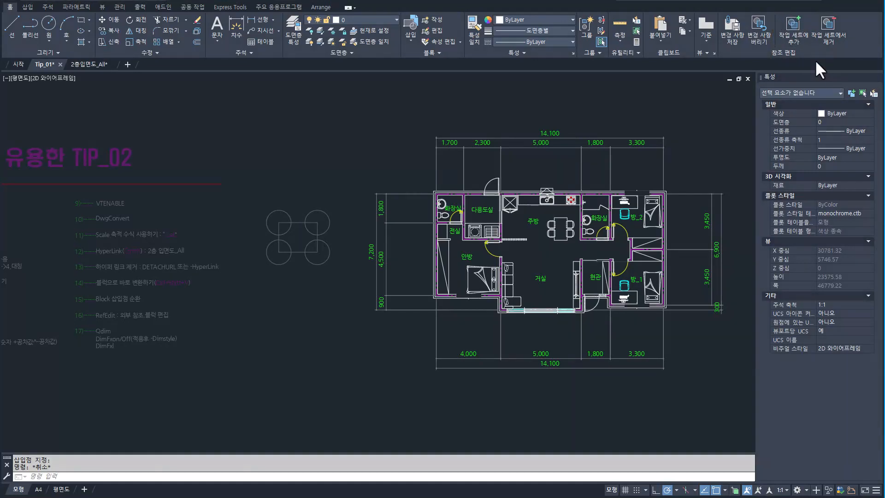
{"action": "left_click", "coordinate": [314, 254]}
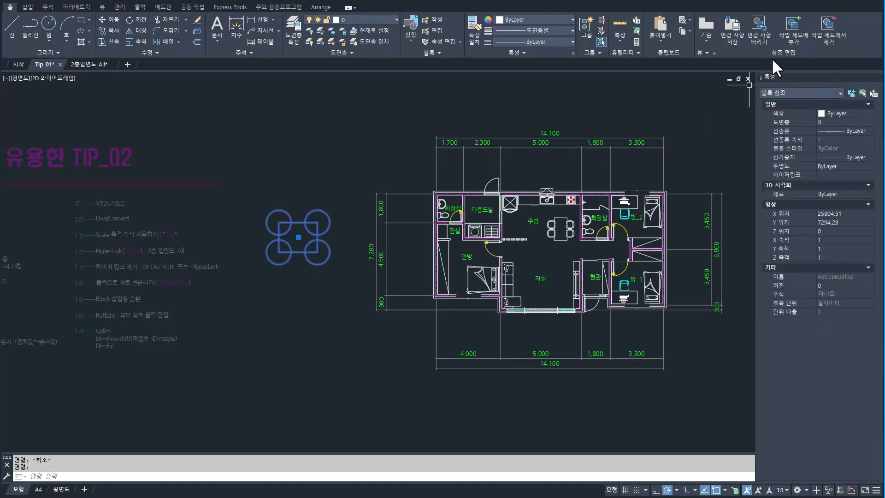
{"action": "left_click", "coordinate": [791, 28]}
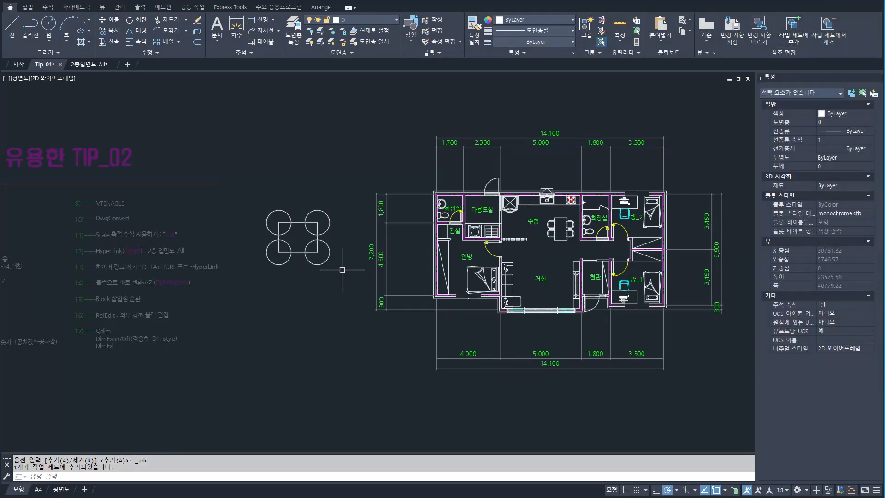
- Save the House_end reference edit including the pasted sofa and the added four-circle block
{"action": "left_click", "coordinate": [383, 150]}
{"action": "left_click_drag", "start_coordinate": [631, 335], "coordinate": [689, 359]}
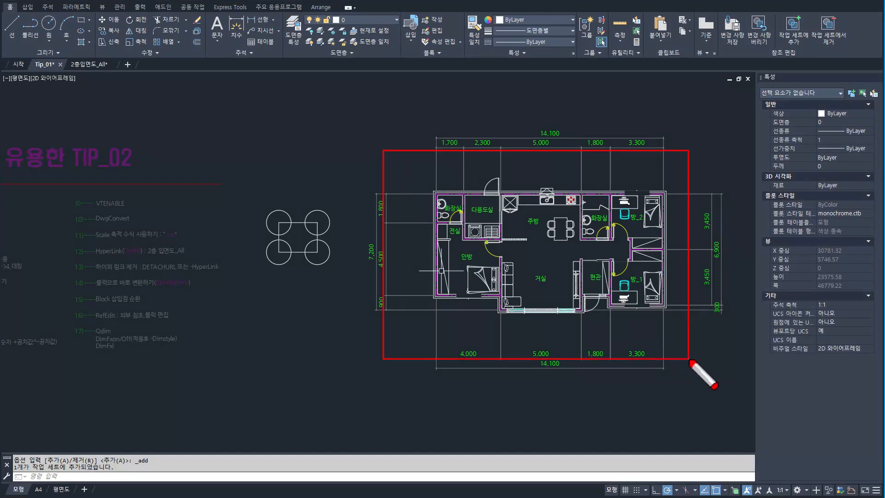
{"action": "key", "text": "Escape"}
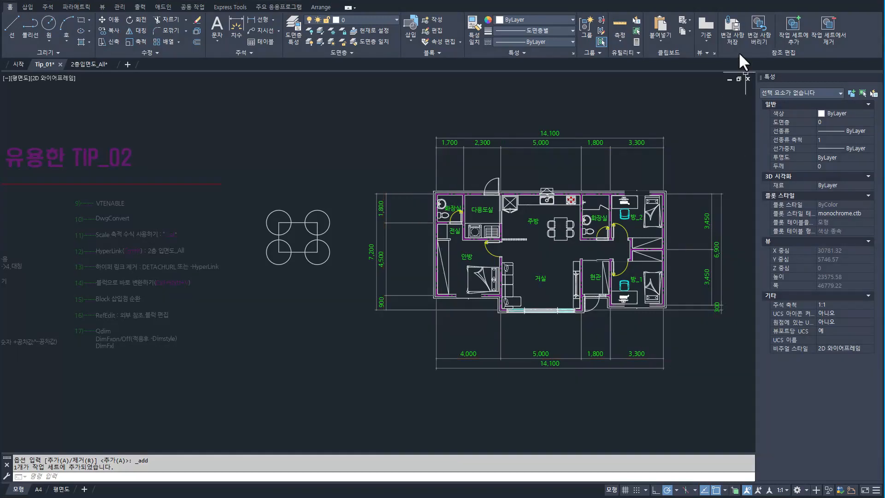
{"action": "left_click", "coordinate": [732, 29]}
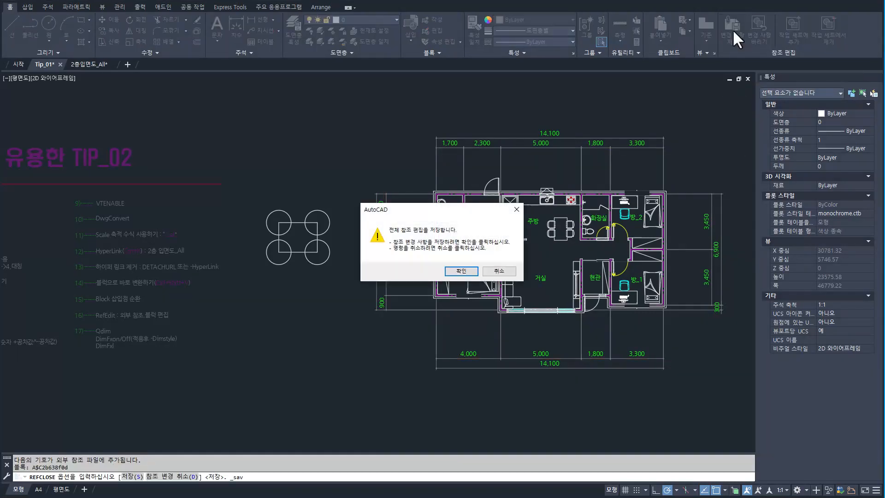
{"action": "left_click", "coordinate": [461, 270]}
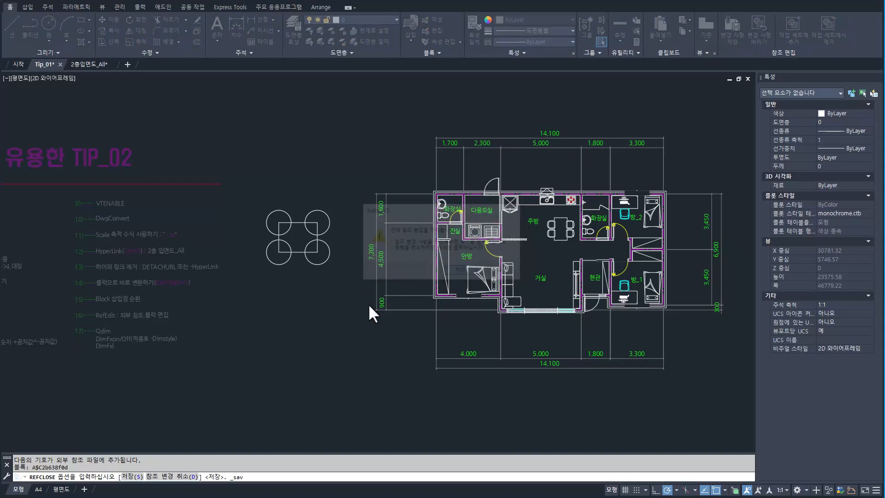
{"action": "scroll", "coordinate": [447, 278], "scroll_direction": "up", "scroll_amount": 3}
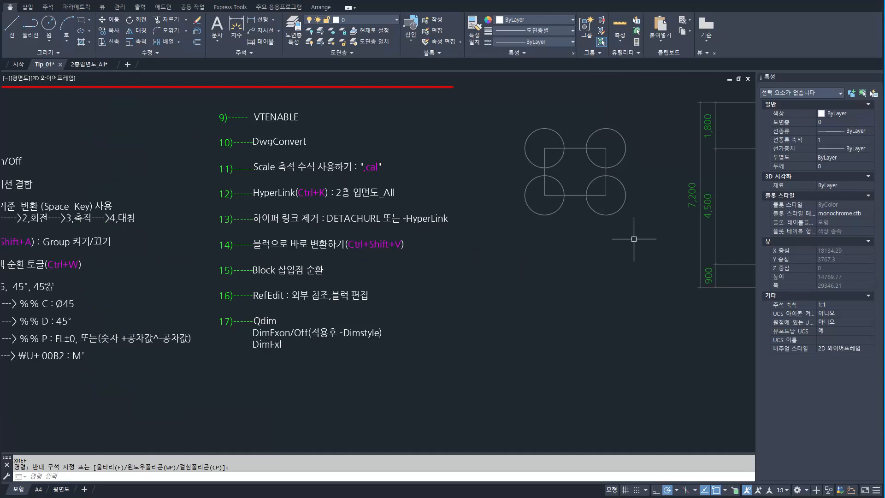
{"action": "middle_click_drag", "start_coordinate": [633, 240], "coordinate": [575, 260]}
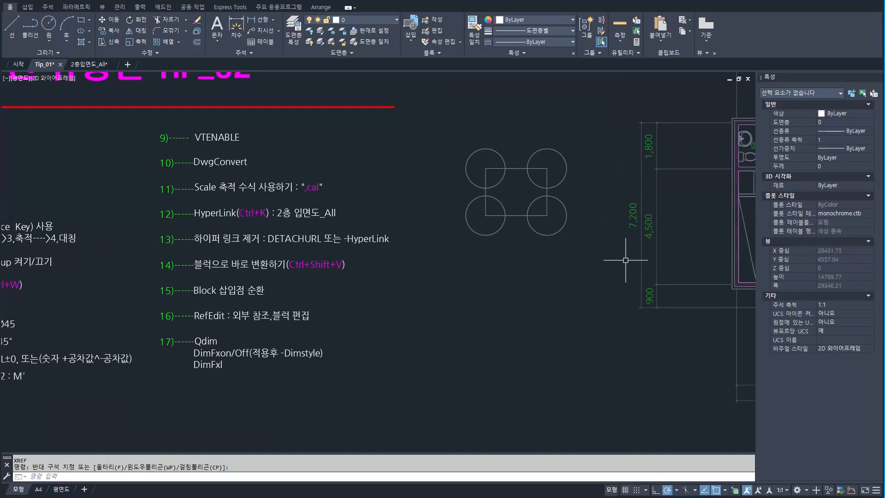
{"action": "key", "text": "ctrl+2"}
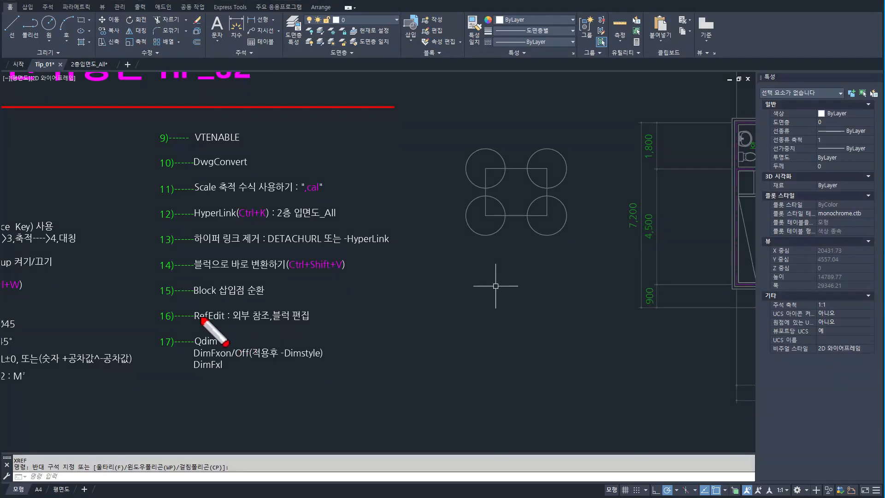
{"action": "left_click_drag", "start_coordinate": [190, 304], "coordinate": [318, 326]}
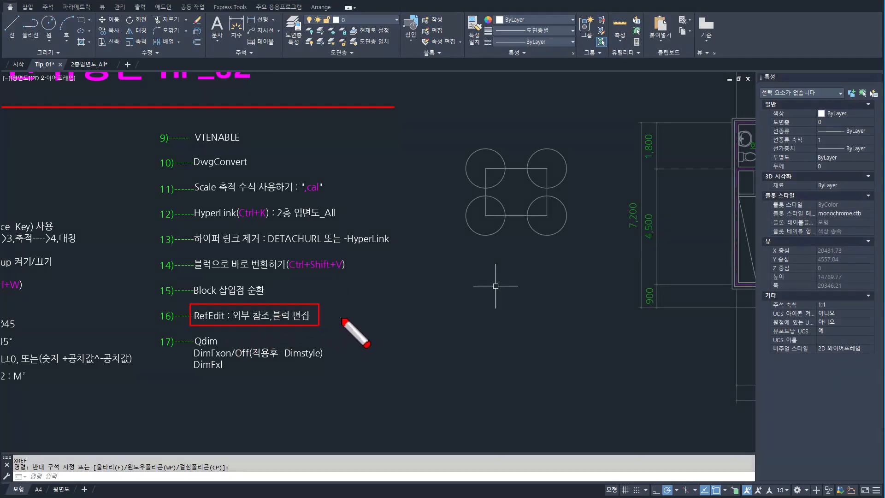
{"action": "key", "text": "Escape"}
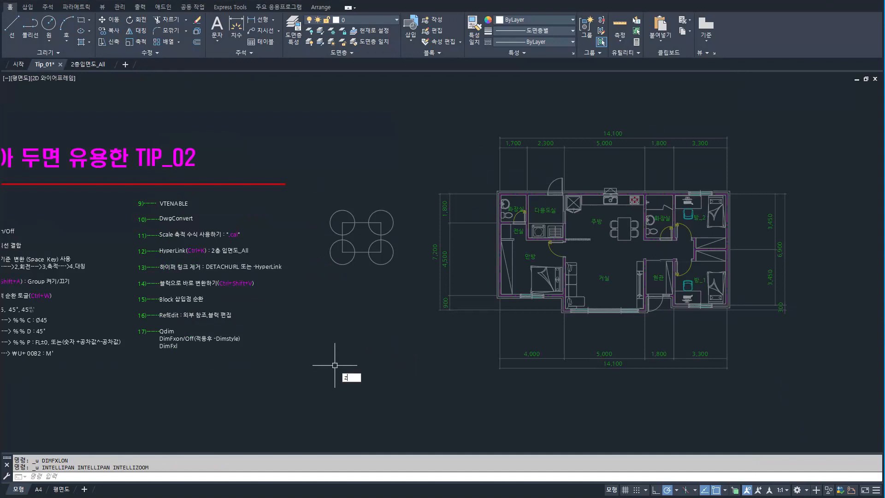
- Copy the tip 17 text block listing Qdim, DimFxon/Off and DimFxl to the clipboard
{"action": "key", "text": "Return"}
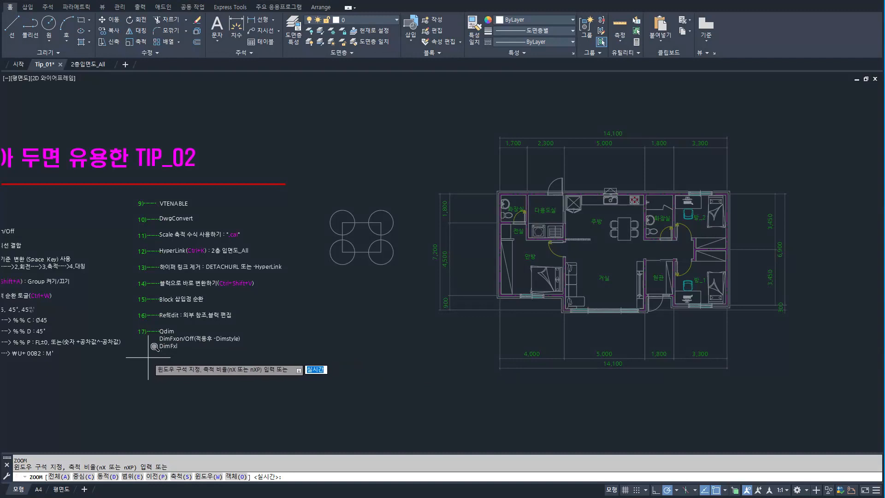
{"action": "left_click", "coordinate": [149, 358]}
{"action": "left_click", "coordinate": [265, 310]}
{"action": "key", "text": "Escape"}
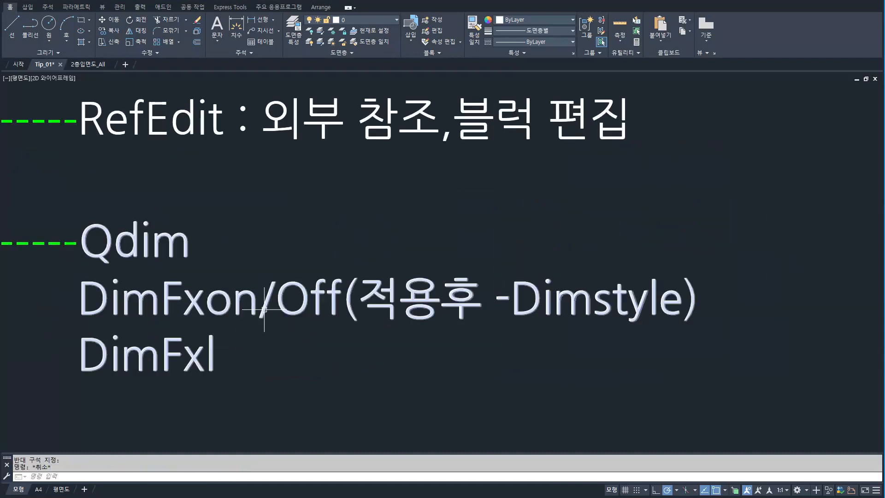
{"action": "left_click", "coordinate": [177, 250]}
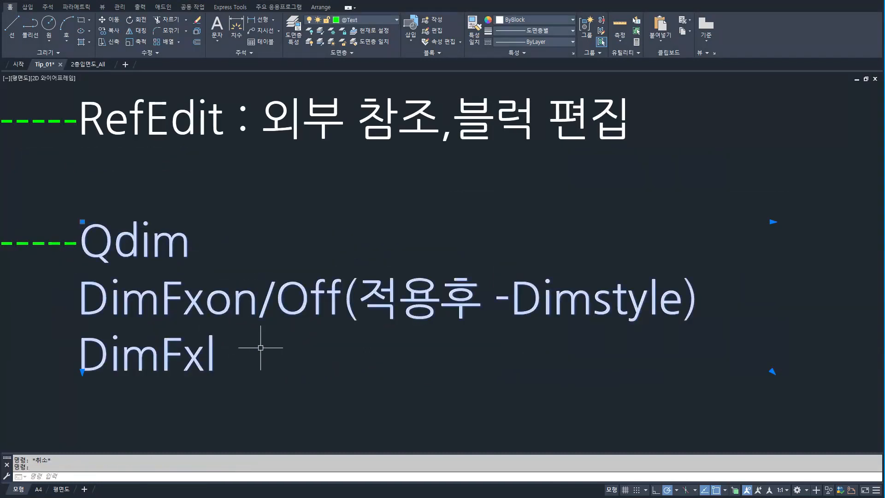
{"action": "left_click", "coordinate": [286, 361]}
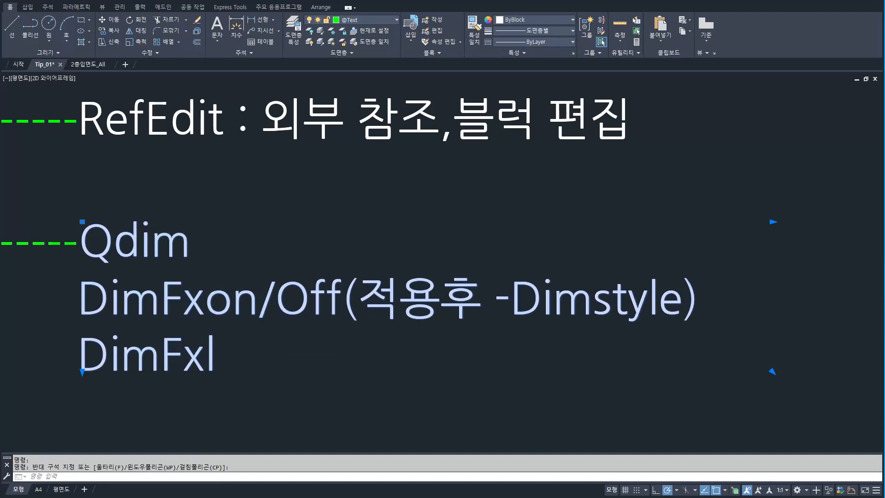
{"action": "key", "text": "ctrl+c"}
{"action": "scroll", "coordinate": [306, 243], "scroll_direction": "down", "scroll_amount": 6}
{"action": "middle_click_drag", "start_coordinate": [565, 277], "coordinate": [453, 319]}
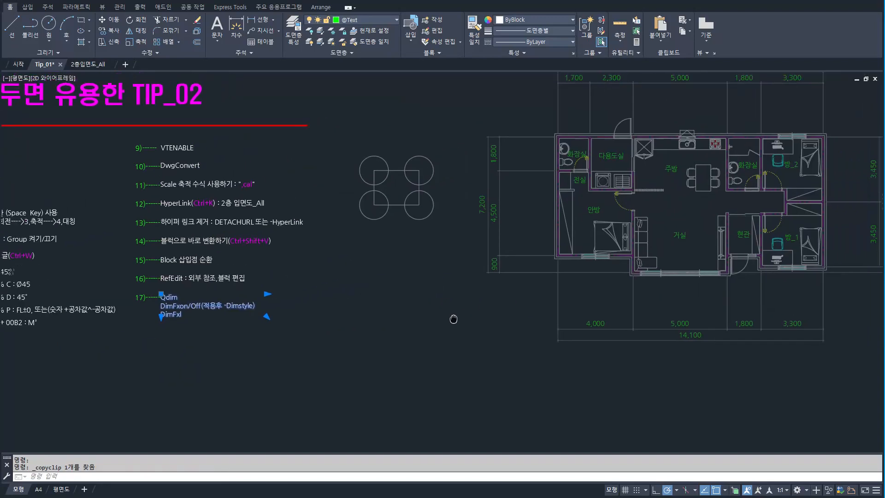
- Paste the copied tip 17 text block into the living room of the House_end floor plan
{"action": "scroll", "coordinate": [453, 319], "scroll_direction": "up", "scroll_amount": 2}
{"action": "key", "text": "ctrl+v"}
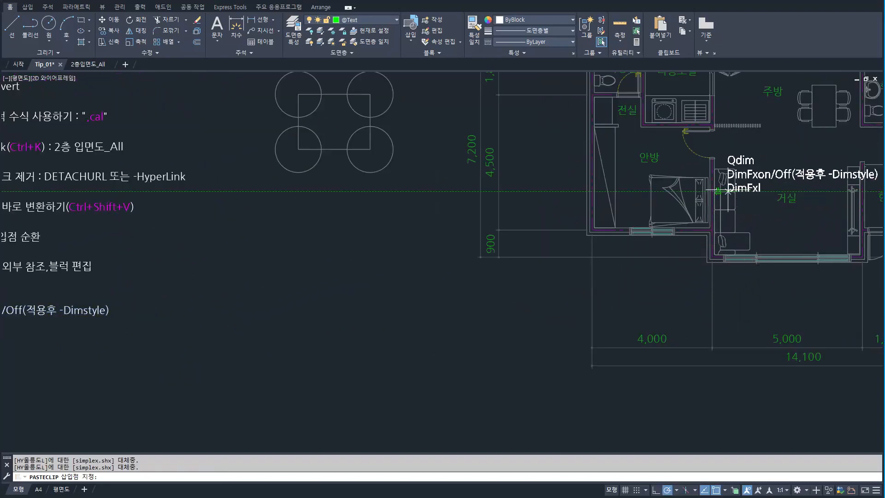
{"action": "middle_click_drag", "start_coordinate": [727, 190], "coordinate": [479, 300]}
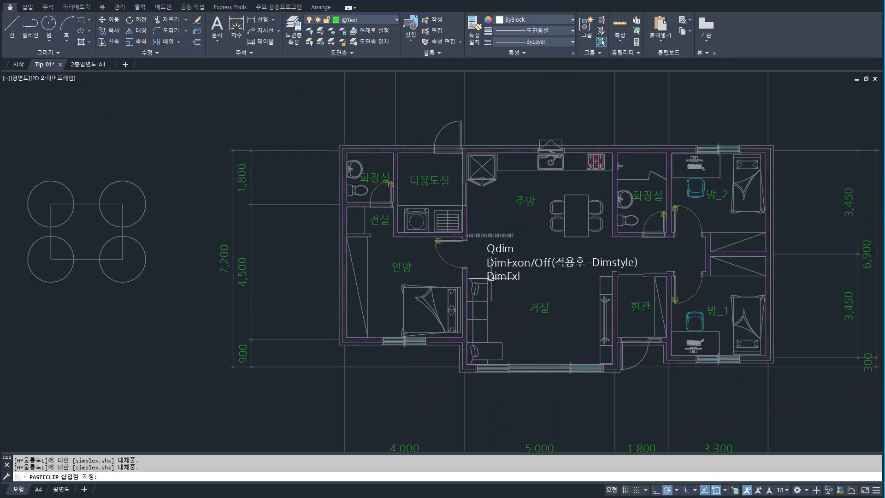
{"action": "left_click", "coordinate": [490, 282]}
{"action": "key", "text": "Escape"}
{"action": "key", "text": "Escape"}
{"action": "scroll", "coordinate": [533, 274], "scroll_direction": "down", "scroll_amount": 5}
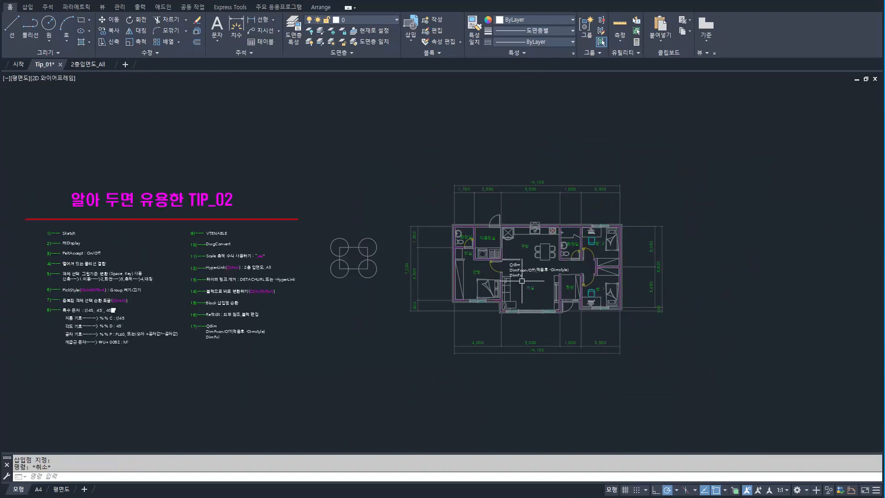
- Open the House_end reference for in-place editing with all nested objects selected automatically
{"action": "scroll", "coordinate": [488, 291], "scroll_direction": "up", "scroll_amount": 2}
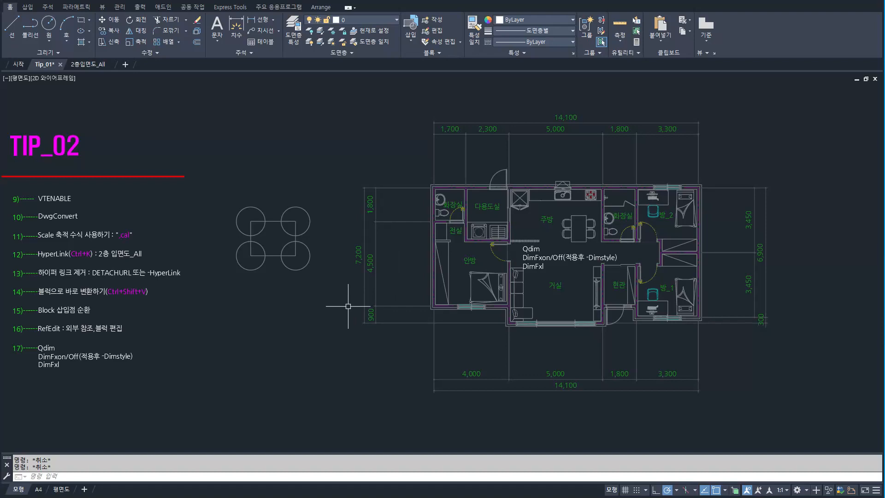
{"action": "double_click", "coordinate": [434, 293]}
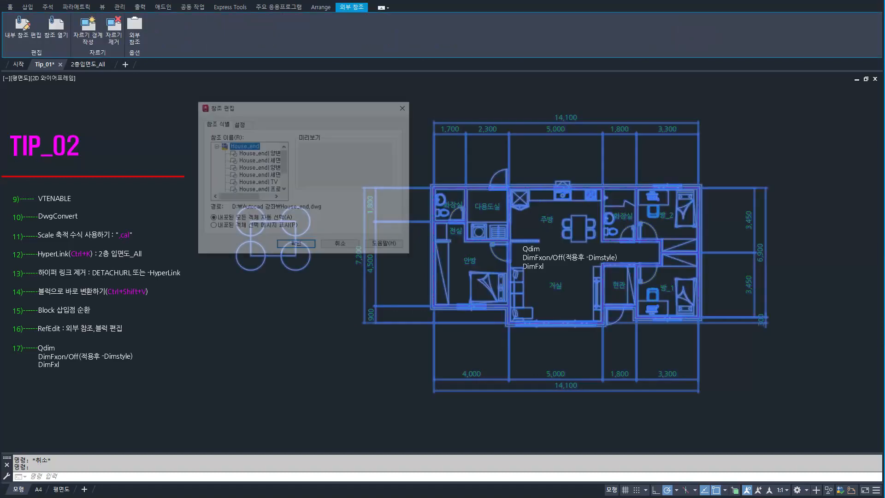
{"action": "left_click", "coordinate": [296, 243]}
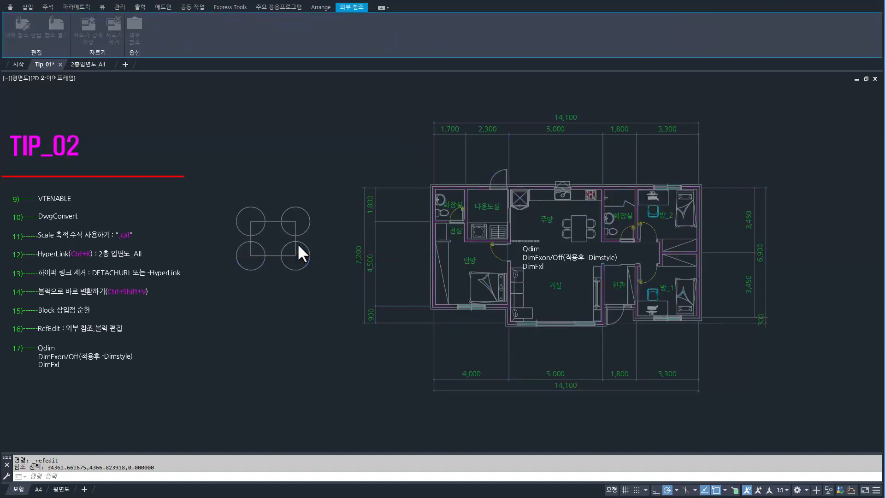
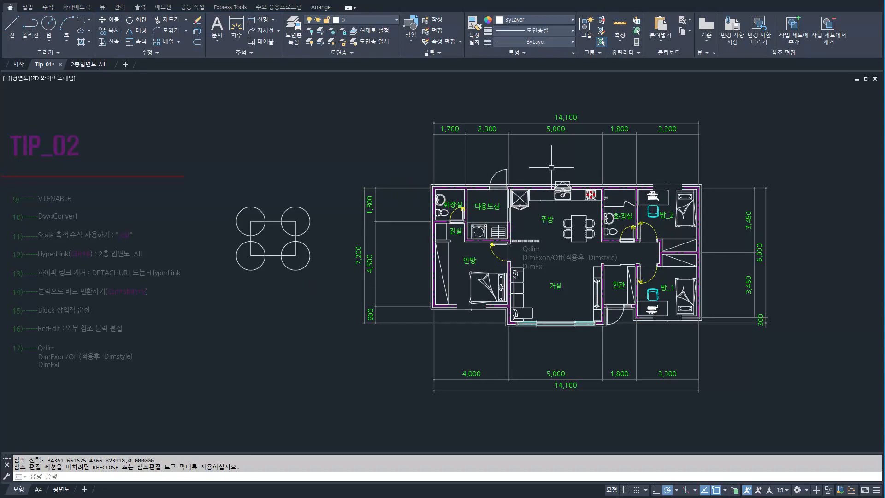
{"action": "key", "text": "Escape"}
- Isolate the centerline and dimension layers with LAYISO, using a wall centerline and a dimension above the plan
{"action": "scroll", "coordinate": [447, 168], "scroll_direction": "up", "scroll_amount": 4}
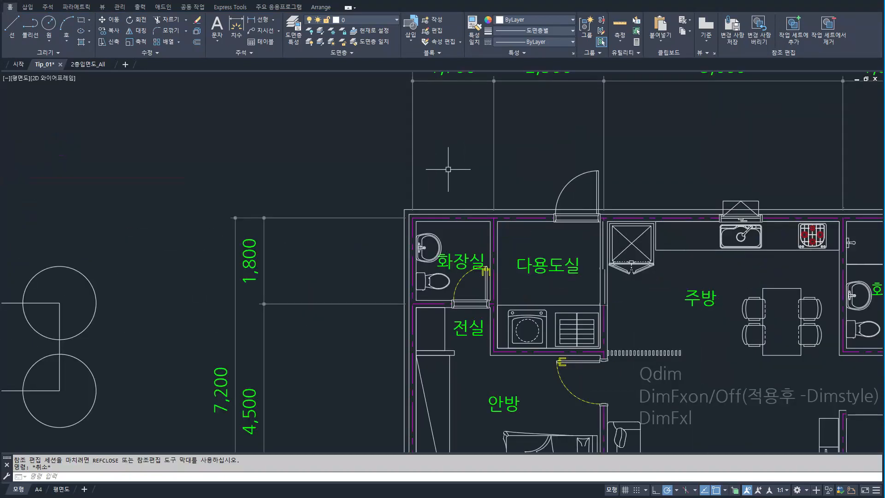
{"action": "type", "text": "LAY"}
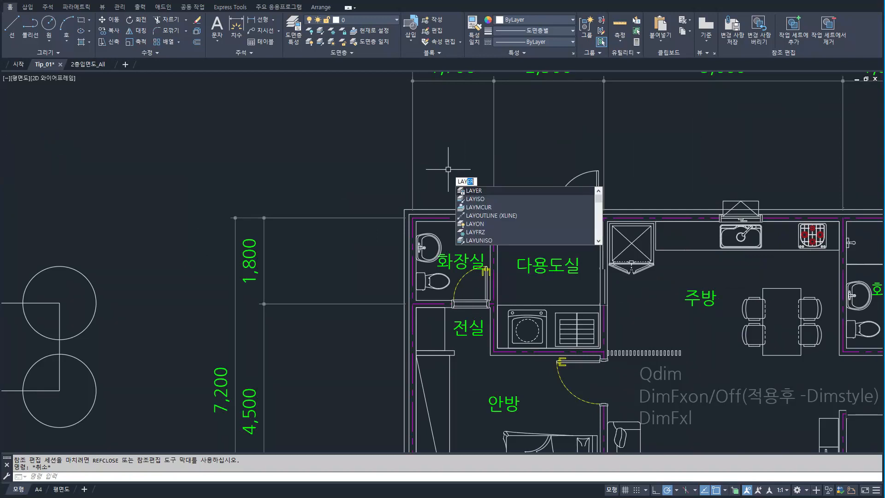
{"action": "type", "text": "ISO"}
{"action": "key", "text": "Return"}
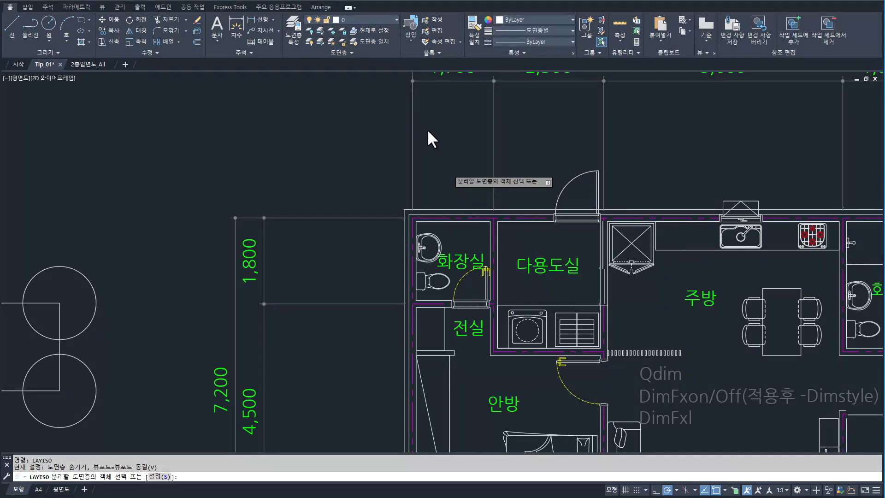
{"action": "left_click", "coordinate": [457, 217]}
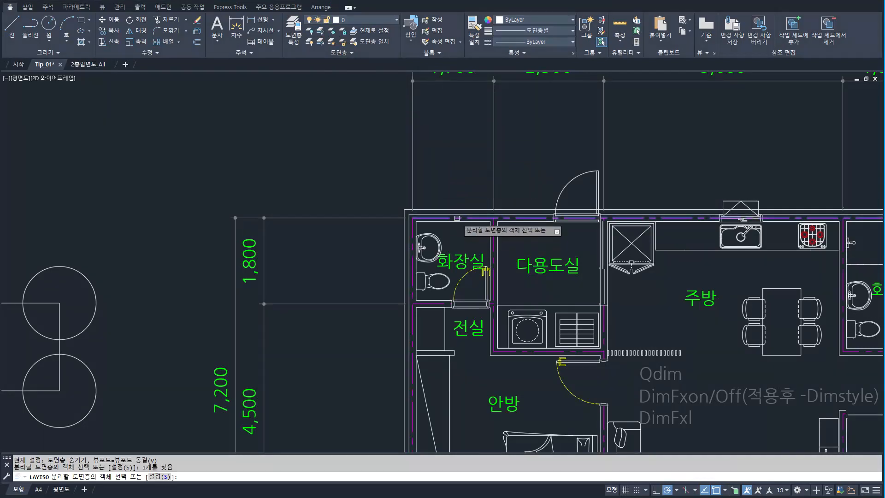
{"action": "left_click", "coordinate": [413, 162]}
{"action": "key", "text": "Return"}
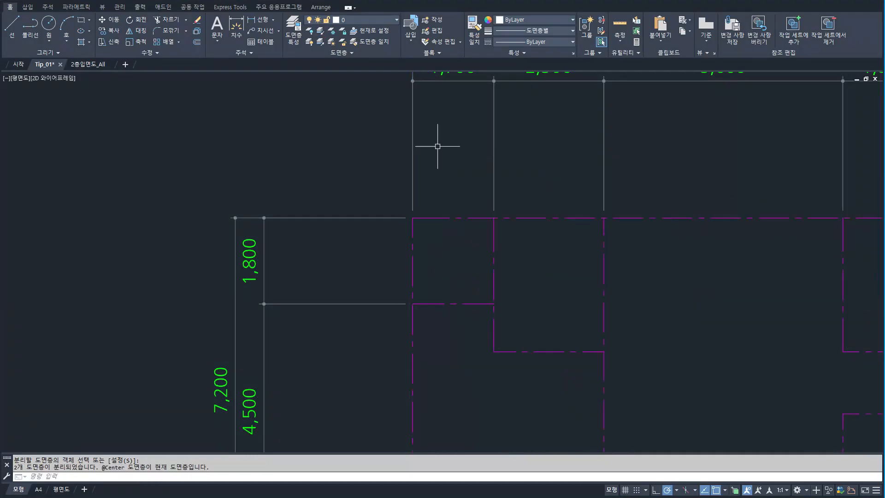
- Select all dimensions around the plan with Select Similar, starting from those on its right side, and erase them
{"action": "scroll", "coordinate": [436, 150], "scroll_direction": "down", "scroll_amount": 4}
{"action": "middle_click_drag", "start_coordinate": [494, 184], "coordinate": [423, 186]}
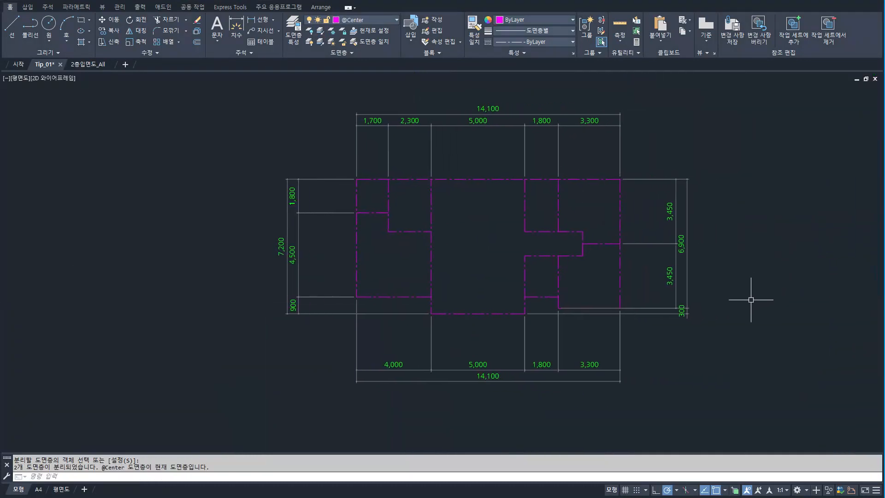
{"action": "left_click", "coordinate": [726, 355]}
{"action": "left_click", "coordinate": [644, 158]}
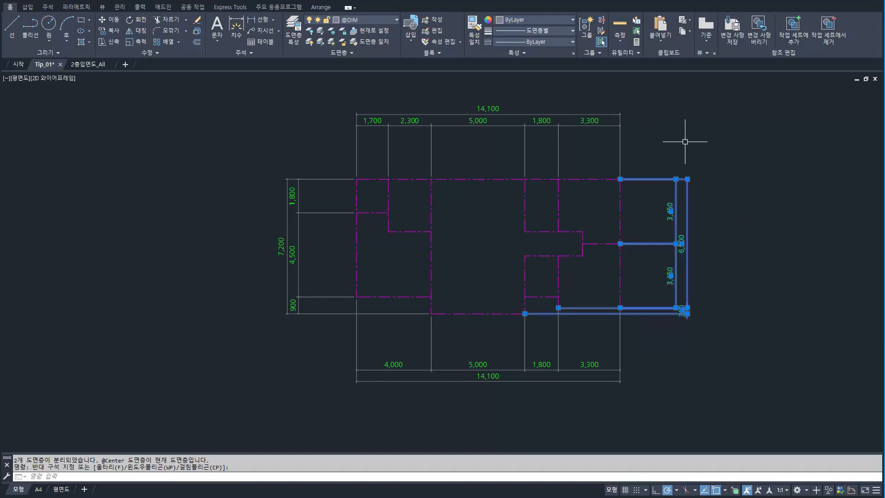
{"action": "right_click", "coordinate": [685, 142]}
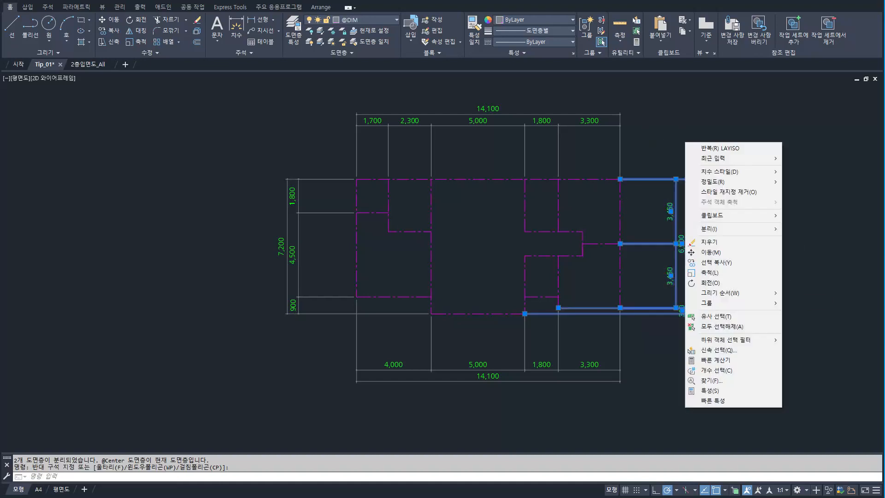
{"action": "left_click", "coordinate": [728, 317]}
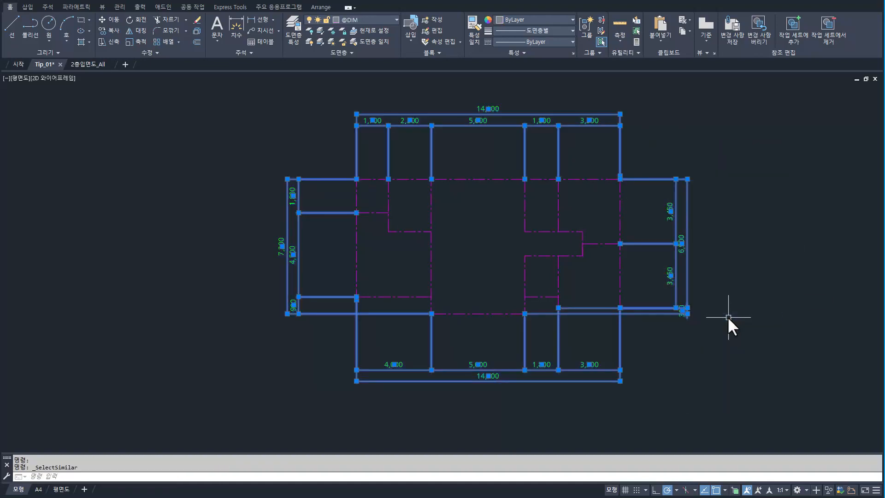
{"action": "key", "text": "Delete"}
- Add a continuous dimension chain below the plan with QDIM, using the centerlines crossing its bottom edge
{"action": "middle_click_drag", "start_coordinate": [549, 267], "coordinate": [517, 275]}
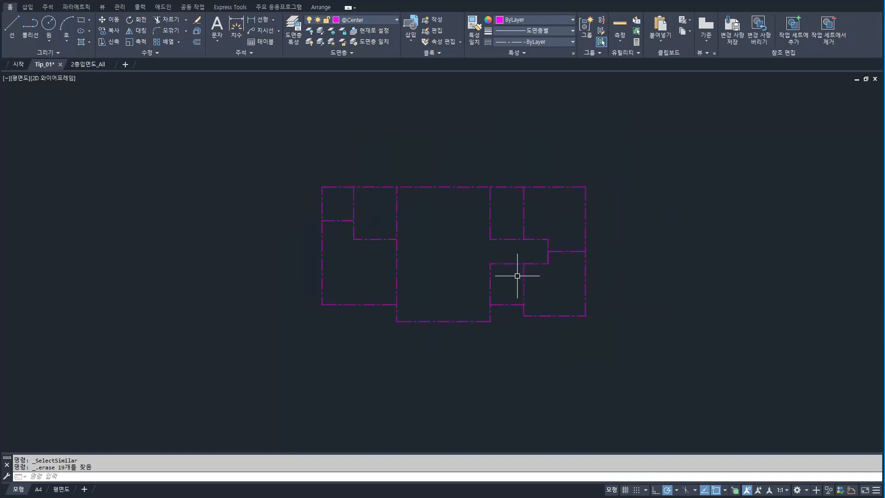
{"action": "type", "text": "dim"}
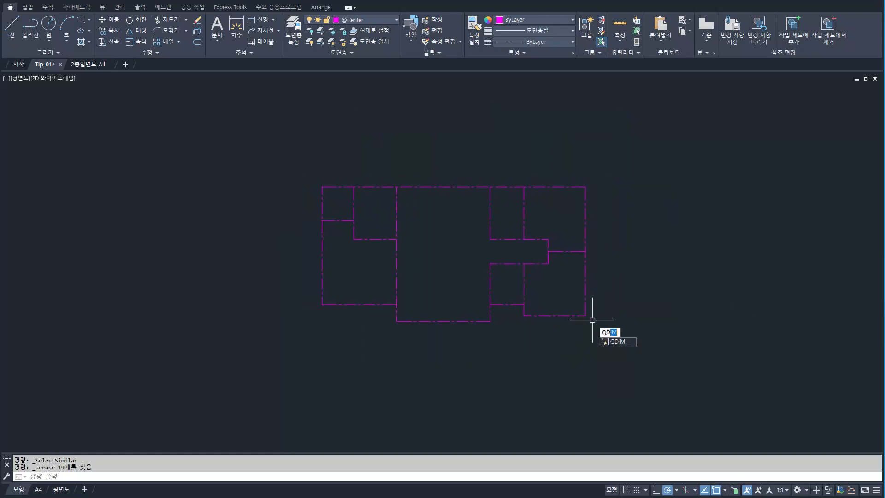
{"action": "key", "text": "Return"}
{"action": "left_click", "coordinate": [624, 354]}
{"action": "left_click", "coordinate": [267, 306]}
{"action": "key", "text": "Return"}
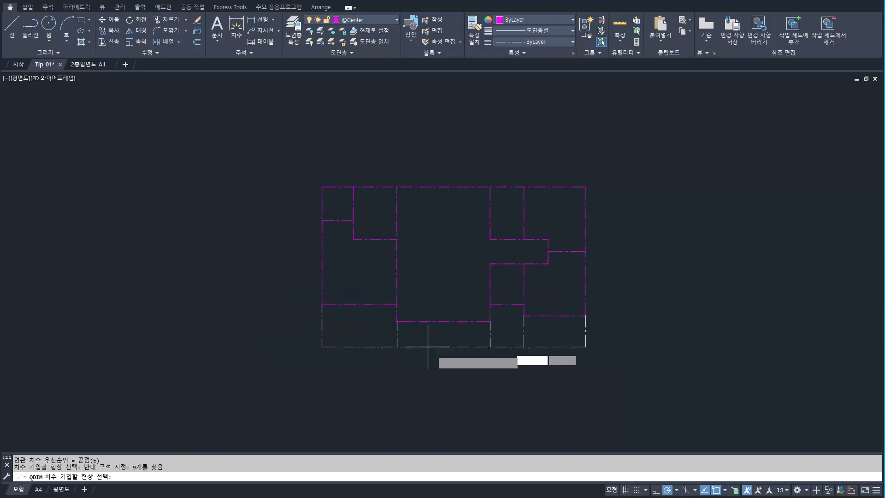
{"action": "left_click", "coordinate": [445, 380]}
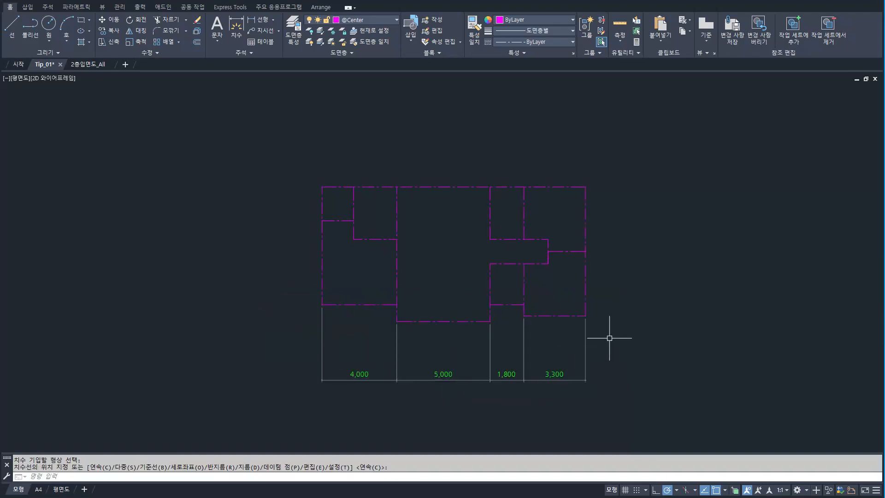
- Add a continuous QDIM chain on the plan's right side, including the living room's bottom centerline in the selection
{"action": "key", "text": "Return"}
{"action": "left_click", "coordinate": [641, 331]}
{"action": "left_click", "coordinate": [568, 177]}
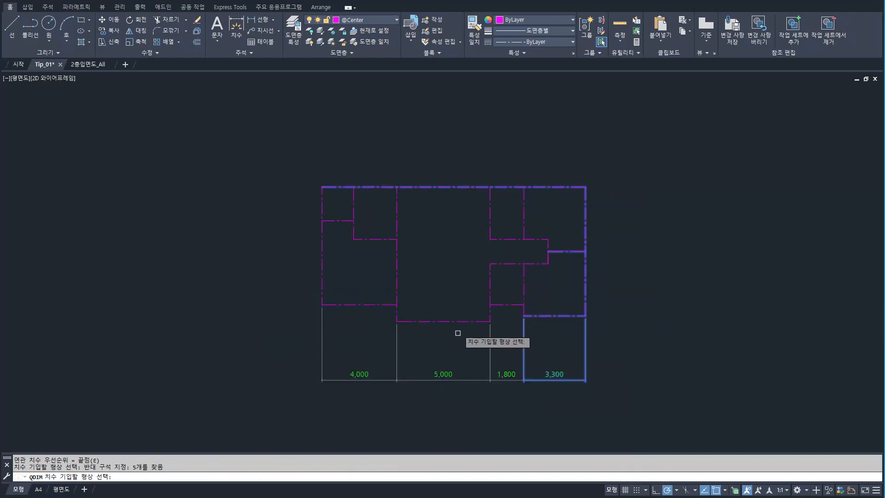
{"action": "left_click", "coordinate": [482, 321]}
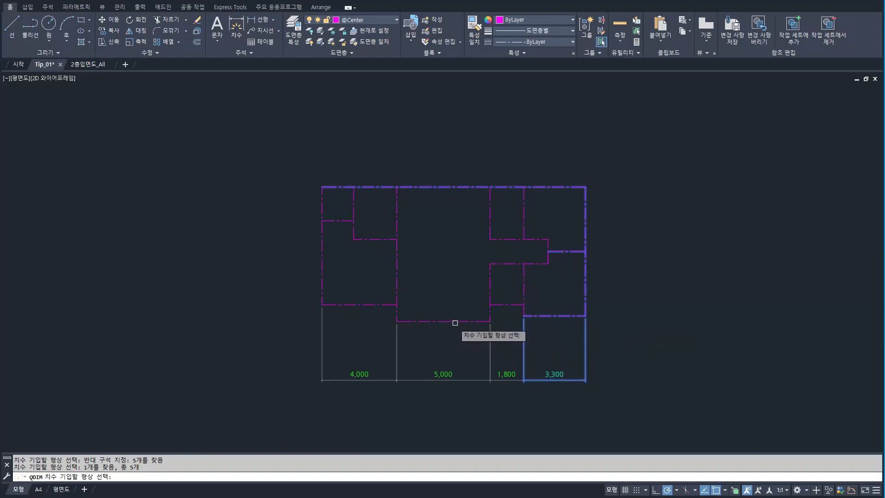
{"action": "left_click", "coordinate": [477, 321]}
{"action": "key", "text": "Return"}
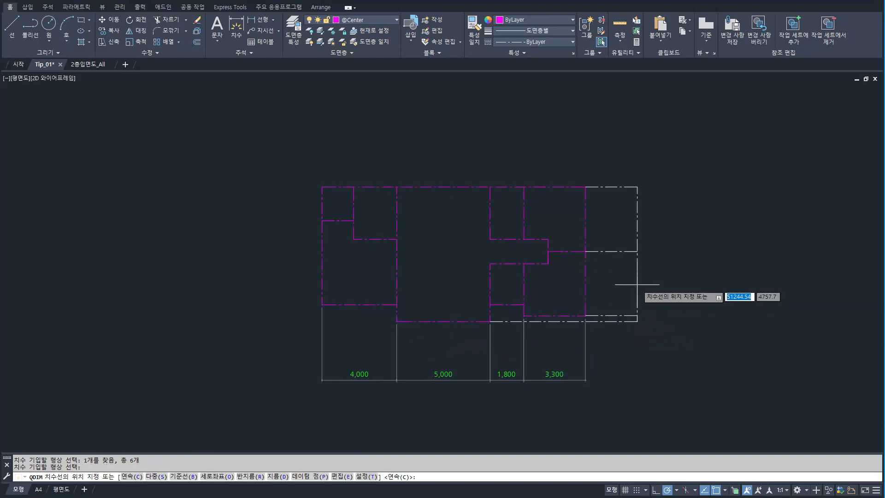
{"action": "left_click", "coordinate": [661, 283]}
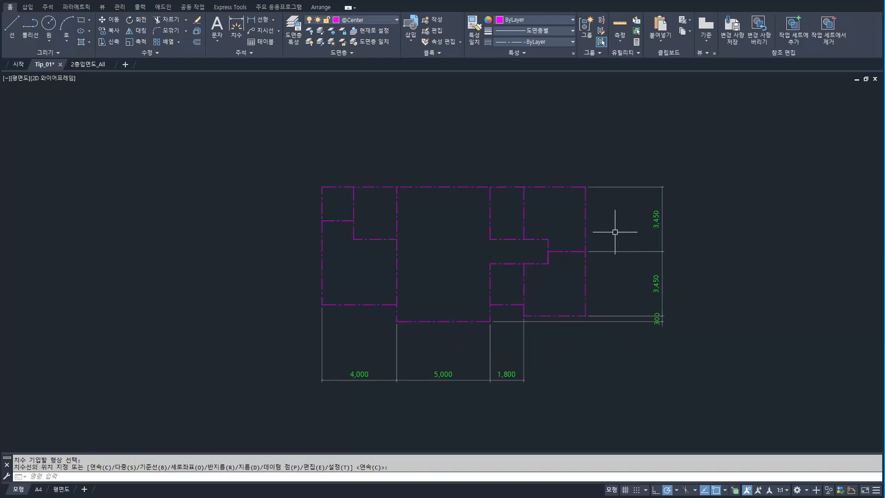
- Add a continuous QDIM chain above the plan from its upper centerlines, excluding the existing right-side dimension from the selection
{"action": "key", "text": "Return"}
{"action": "left_click", "coordinate": [613, 212]}
{"action": "left_click", "coordinate": [311, 139]}
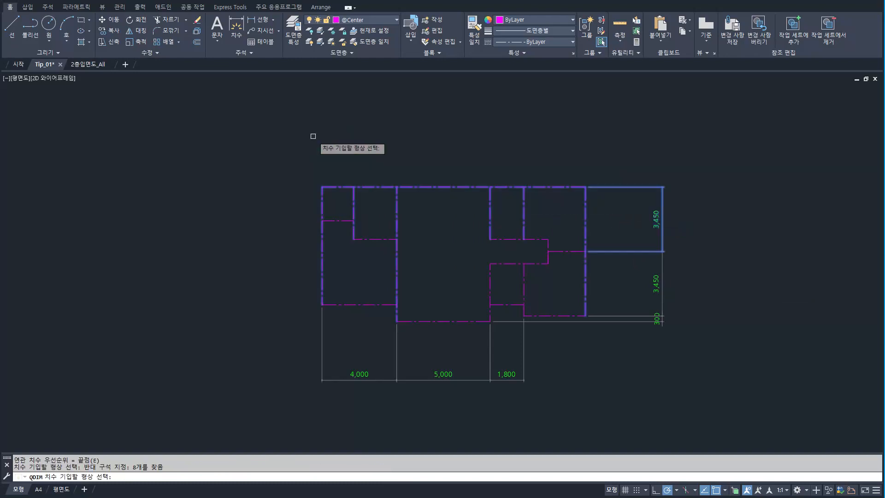
{"action": "left_click", "coordinate": [737, 240], "text": "shift"}
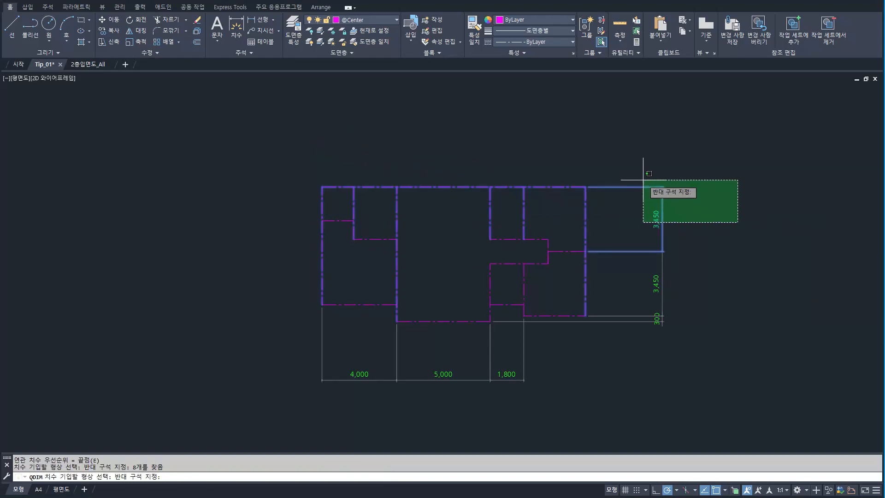
{"action": "left_click", "coordinate": [592, 162], "text": "shift"}
{"action": "key", "text": "Return"}
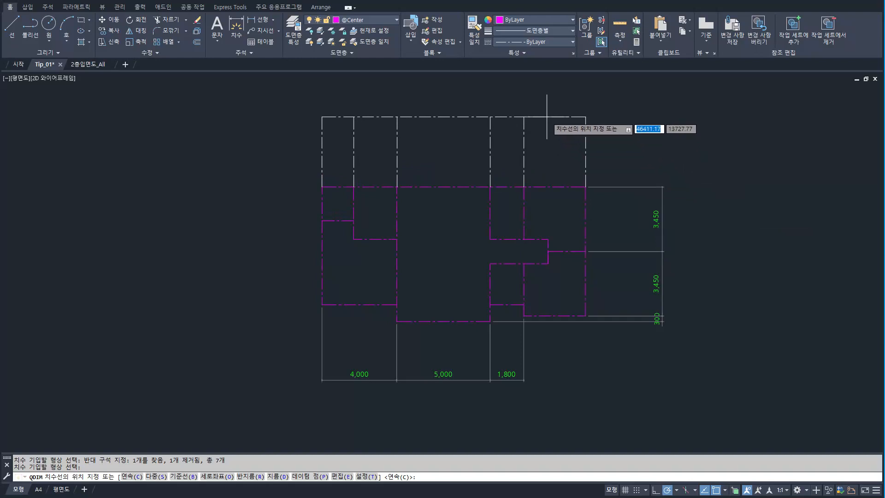
{"action": "left_click", "coordinate": [547, 115]}
- Add a continuous QDIM chain on the plan's left side, excluding existing dimensions and including the living room's bottom centerline
{"action": "key", "text": "Return"}
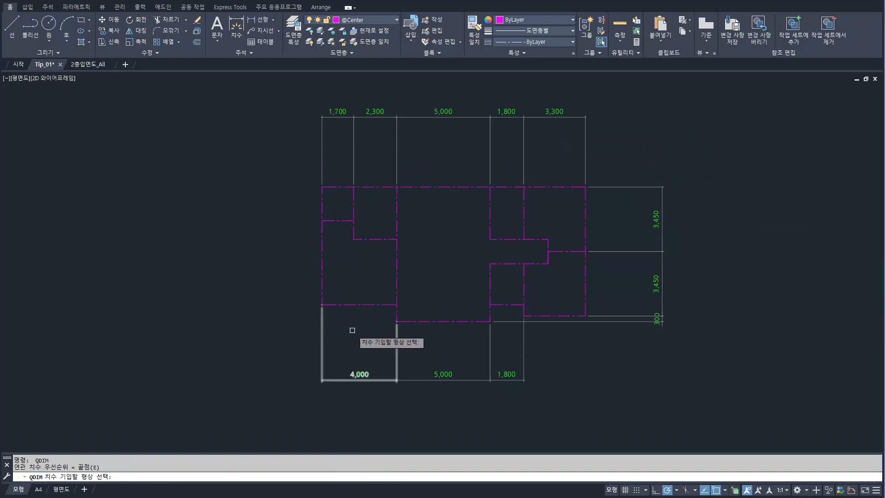
{"action": "left_click", "coordinate": [351, 330]}
{"action": "left_click", "coordinate": [267, 172]}
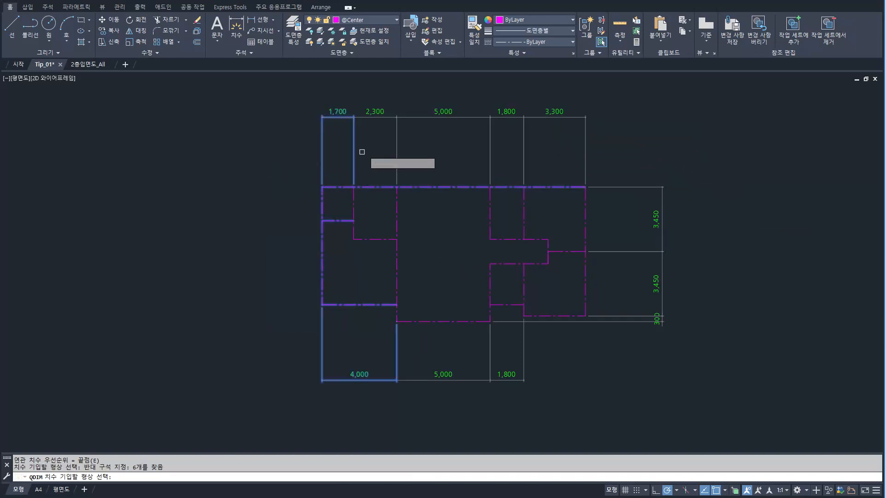
{"action": "left_click", "coordinate": [367, 161], "text": "shift"}
{"action": "left_click", "coordinate": [281, 117], "text": "shift"}
{"action": "left_click", "coordinate": [430, 436], "text": "shift"}
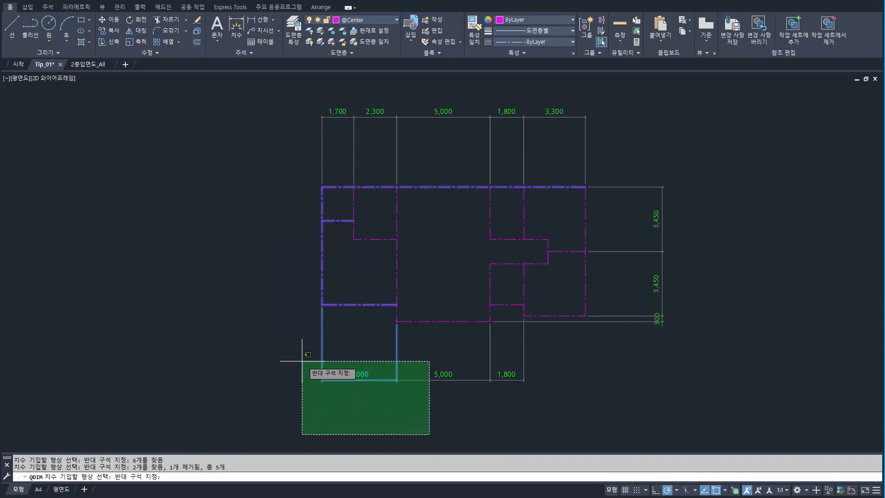
{"action": "left_click", "coordinate": [279, 307], "text": "shift"}
{"action": "left_click", "coordinate": [440, 322]}
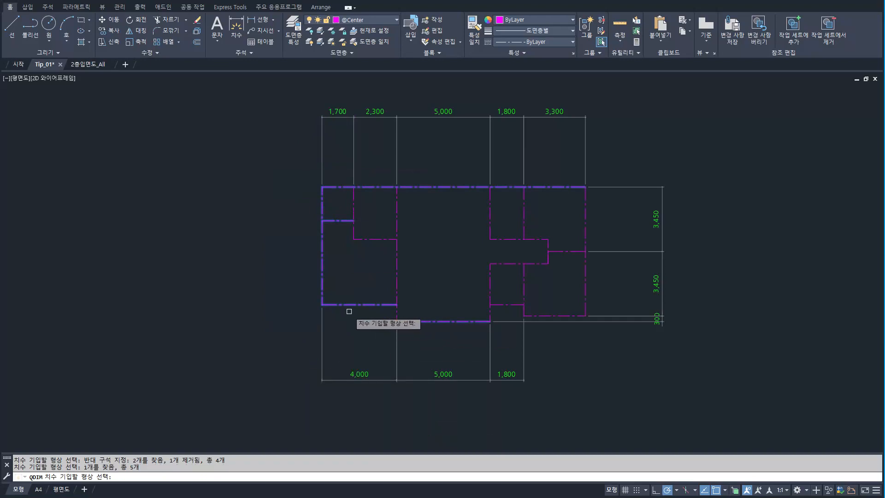
{"action": "key", "text": "Return"}
{"action": "left_click", "coordinate": [243, 277]}
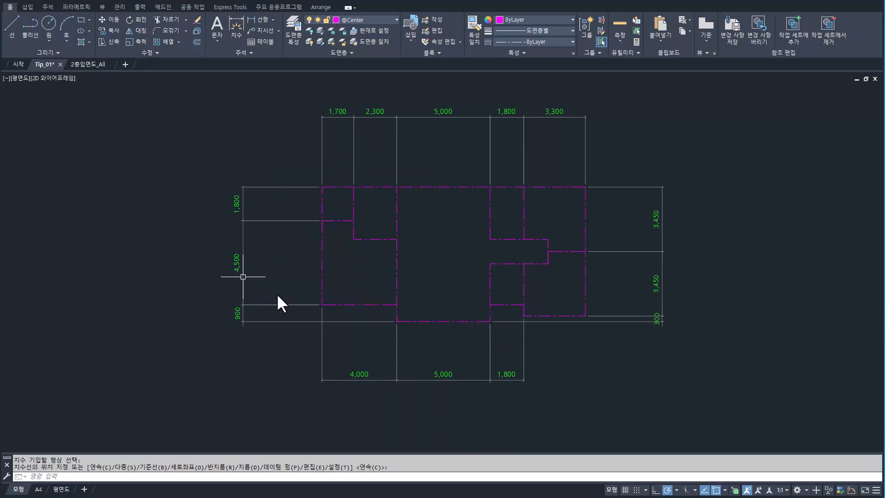
{"action": "key", "text": "Escape"}
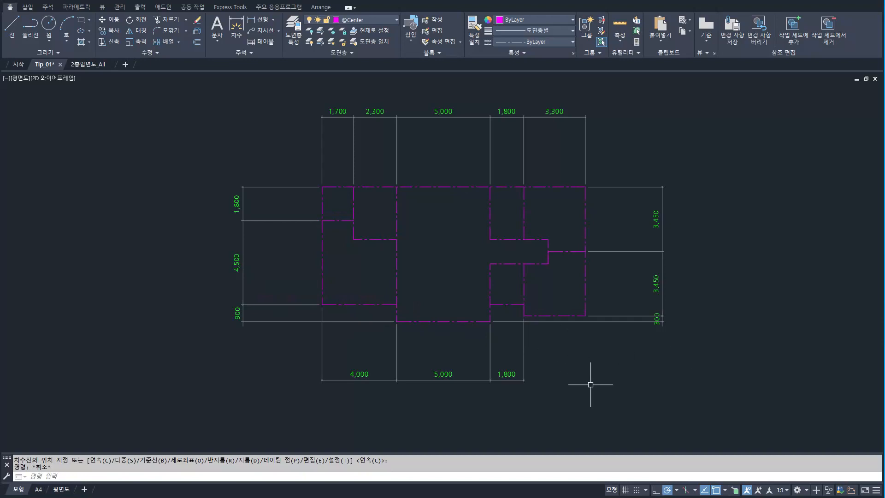
- Continue the dimension chain below the plan from its last 1,800 dimension to the bottom-right corner of room 방_1
{"action": "left_click", "coordinate": [523, 341]}
{"action": "mouse_move", "coordinate": [524, 380]}
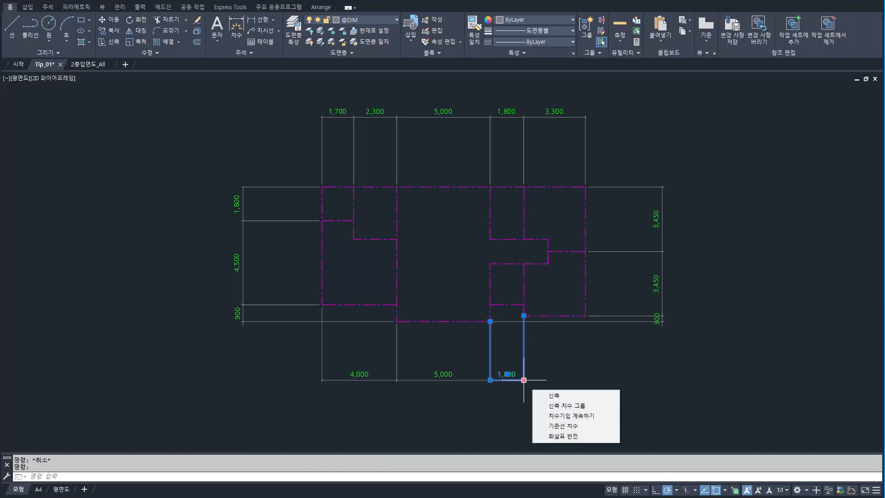
{"action": "left_click", "coordinate": [576, 416]}
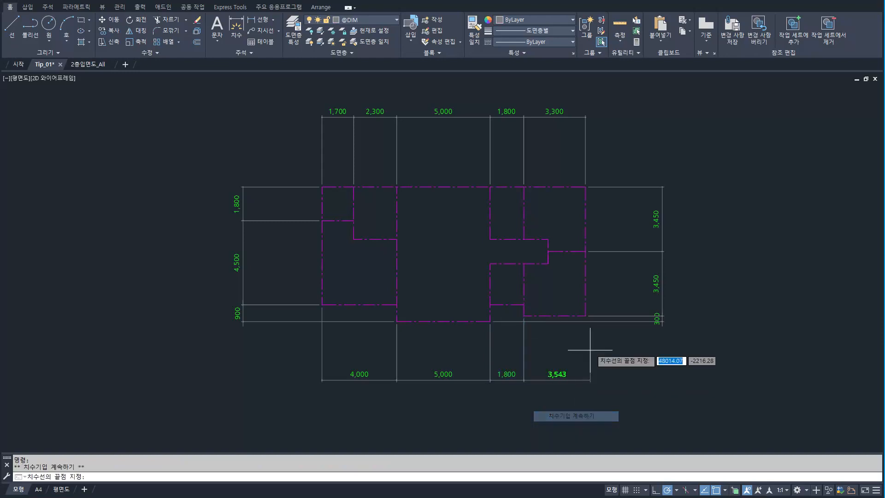
{"action": "left_click", "coordinate": [585, 316]}
{"action": "key", "text": "Escape"}
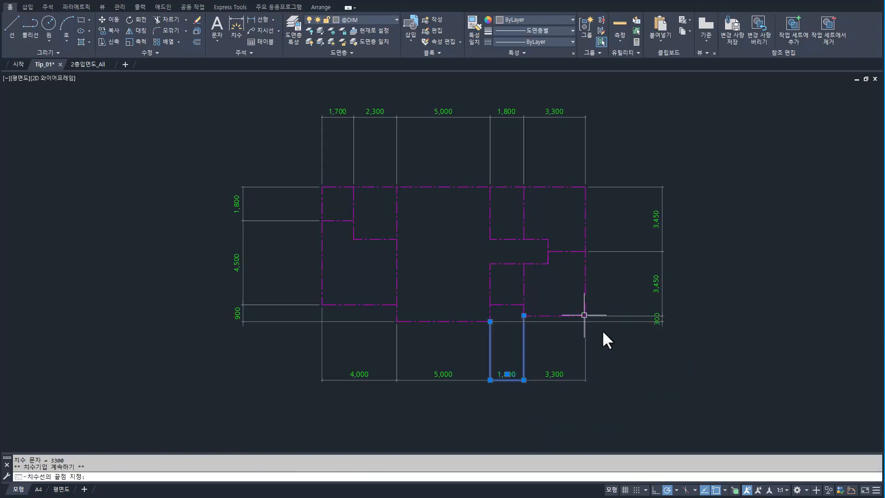
{"action": "key", "text": "Escape"}
- Stretch the whole dimension chain below the plan about 1,000 mm straight down, away from the plan
{"action": "mouse_move", "coordinate": [625, 359]}
{"action": "middle_mouse_down"}
{"action": "mouse_move", "coordinate": [590, 333]}
{"action": "mouse_move", "coordinate": [590, 355]}
{"action": "middle_mouse_up"}
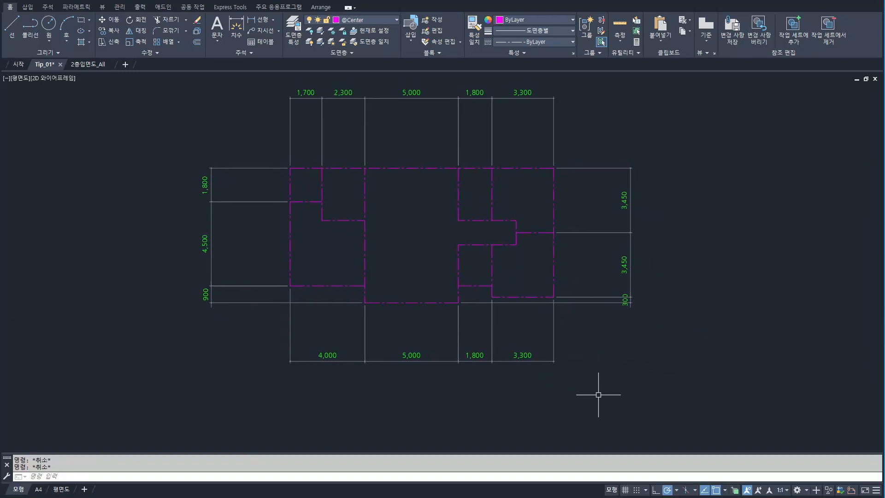
{"action": "left_click", "coordinate": [613, 393]}
{"action": "left_click", "coordinate": [279, 336]}
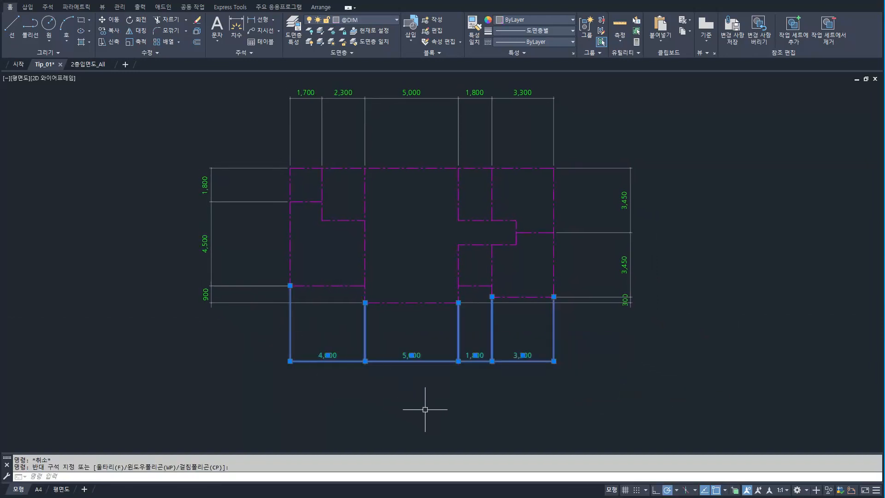
{"action": "type", "text": "s"}
{"action": "key", "text": "Return"}
{"action": "left_click", "coordinate": [580, 361]}
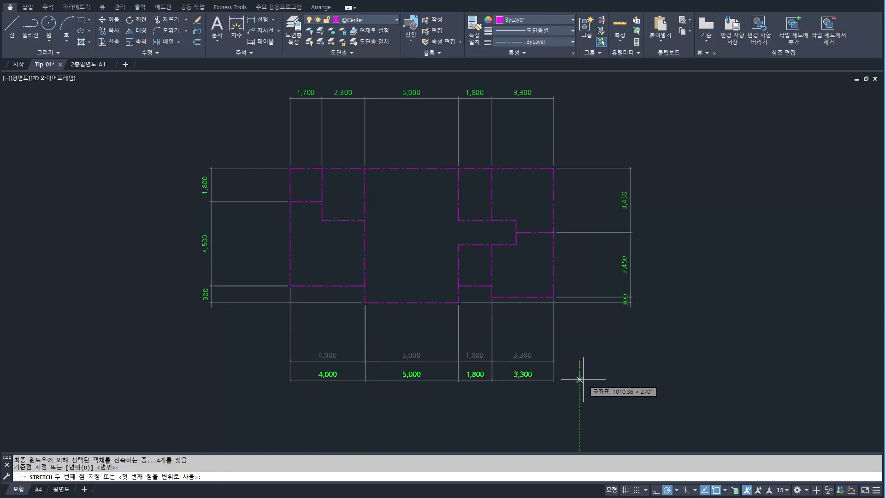
{"action": "key", "text": "Escape"}
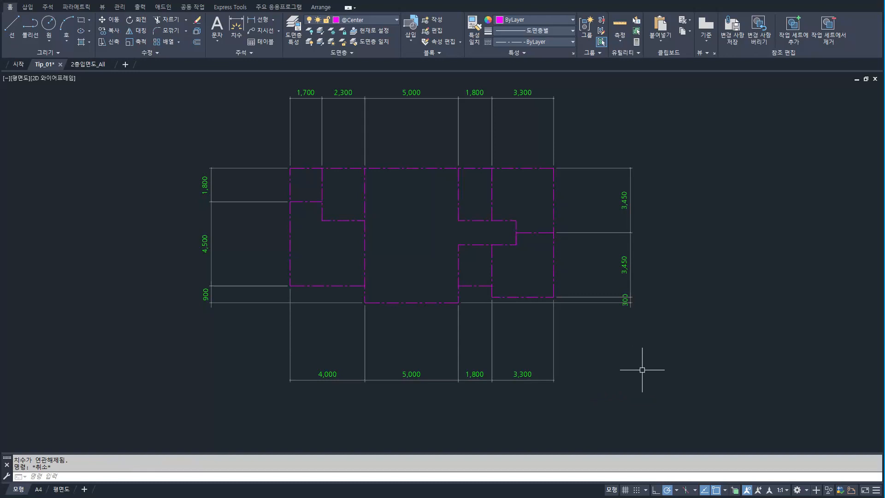
{"action": "left_click", "coordinate": [291, 33]}
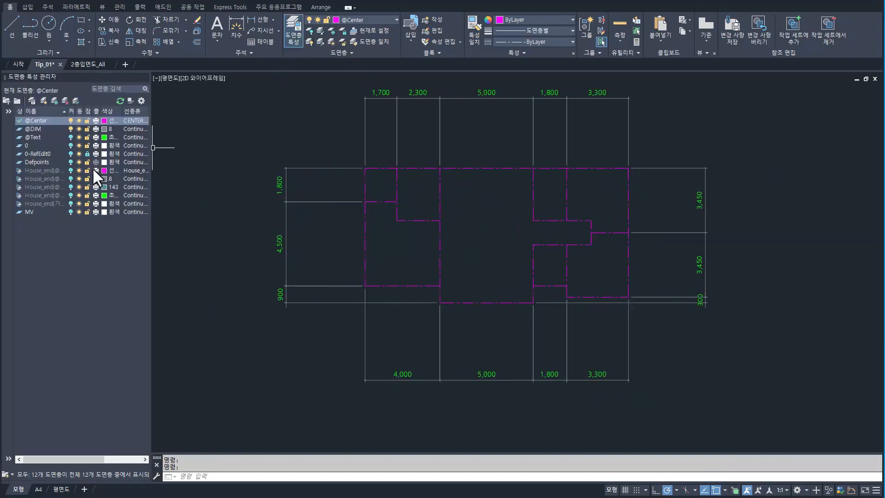
{"action": "left_click", "coordinate": [70, 137]}
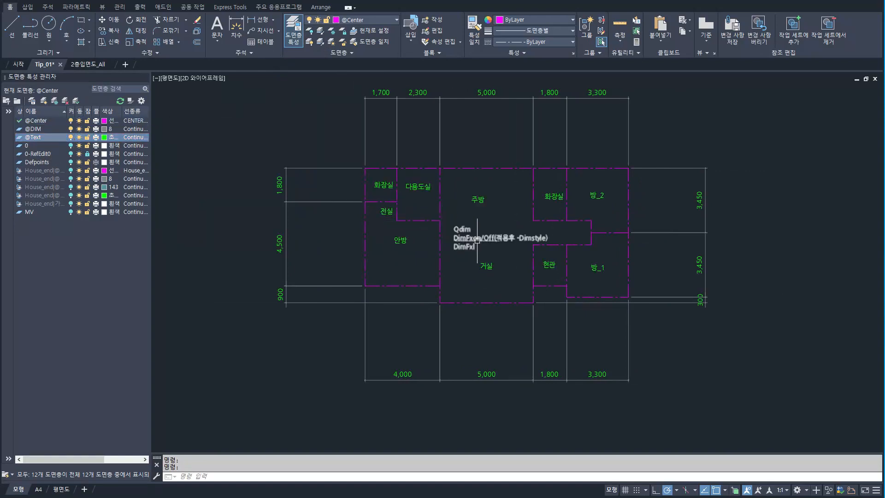
{"action": "left_click_drag", "start_coordinate": [491, 254], "coordinate": [545, 261]}
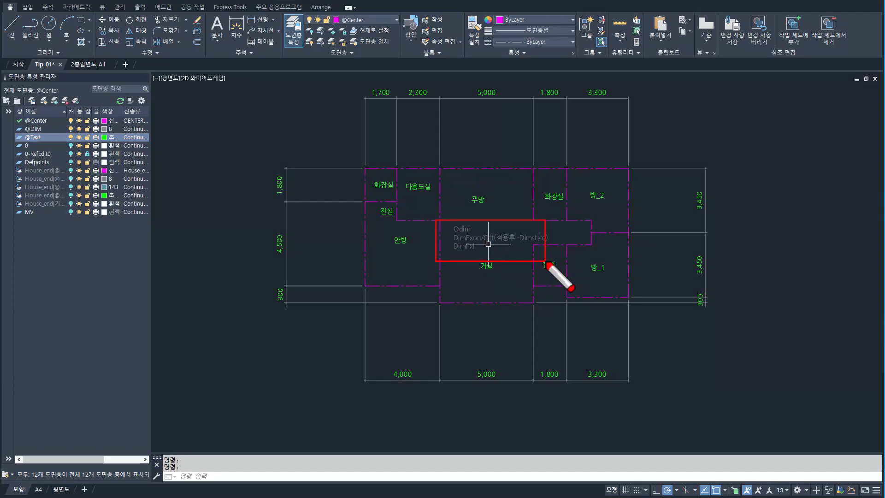
- Add the Qdim / DimFxon / DimFxl note in the living room to the reference-editing working set and close the layer properties manager
{"action": "left_click", "coordinate": [495, 239]}
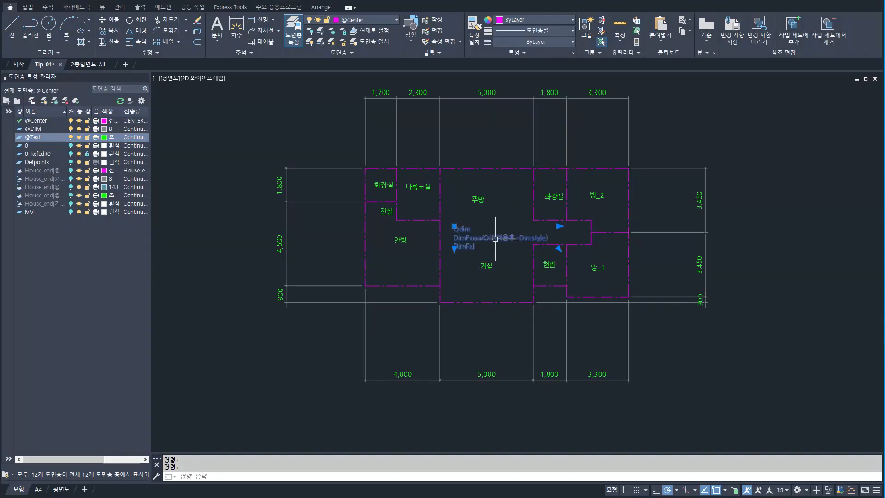
{"action": "left_click", "coordinate": [794, 29]}
{"action": "key", "text": "Escape"}
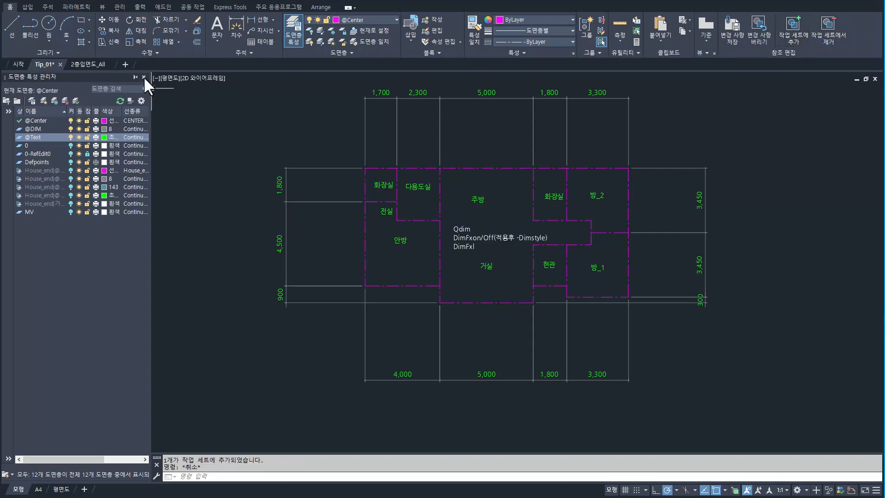
{"action": "left_click", "coordinate": [144, 77]}
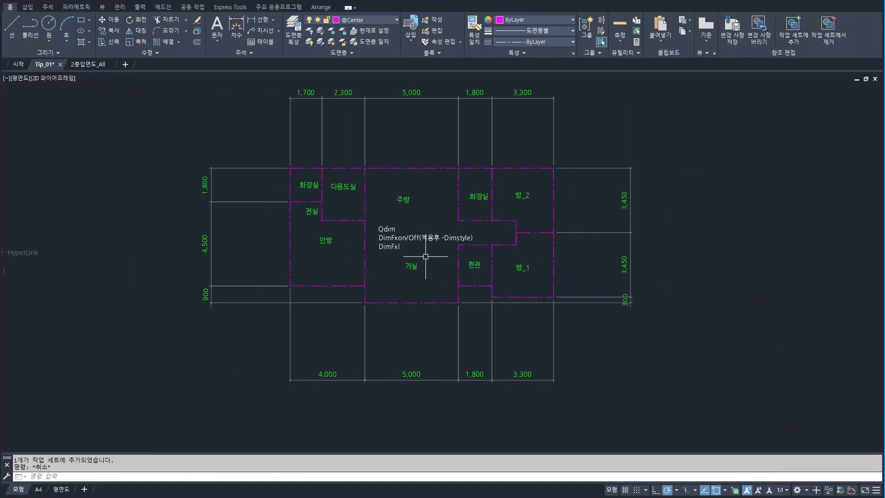
{"action": "middle_click_drag", "start_coordinate": [437, 267], "coordinate": [468, 283]}
{"action": "key", "text": "Escape"}
{"action": "key", "text": "ctrl+alt+g"}
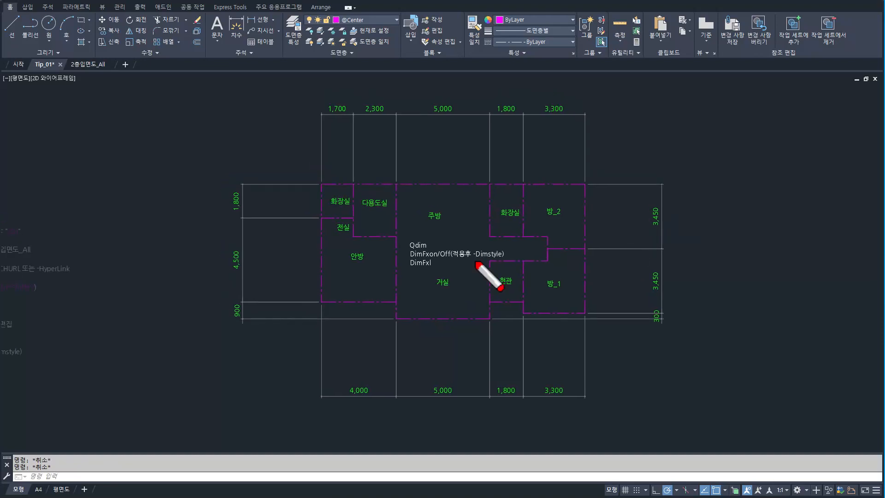
{"action": "left_click_drag", "start_coordinate": [404, 249], "coordinate": [455, 261]}
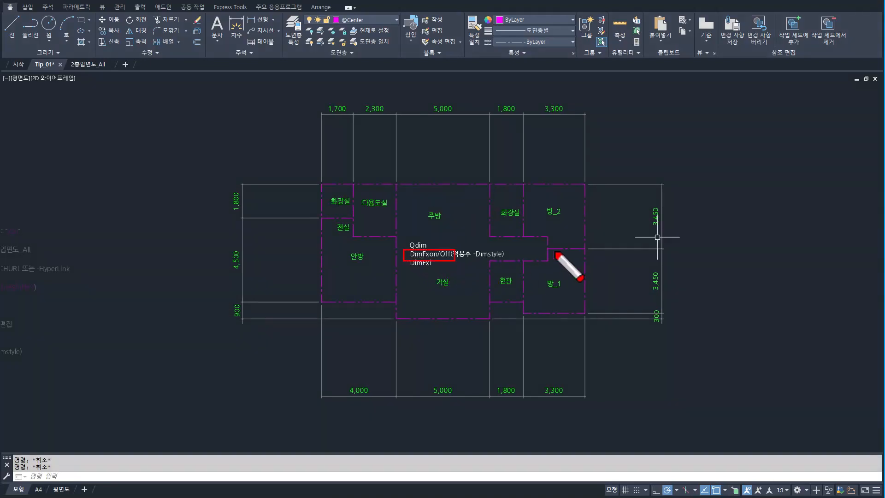
{"action": "key", "text": "Escape"}
{"action": "key", "text": "ctrl+alt+g"}
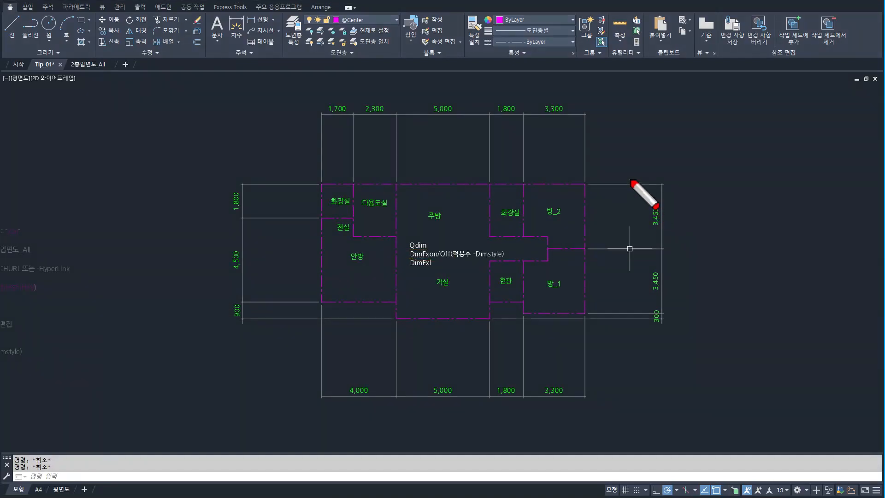
{"action": "left_click_drag", "start_coordinate": [630, 180], "coordinate": [668, 191]}
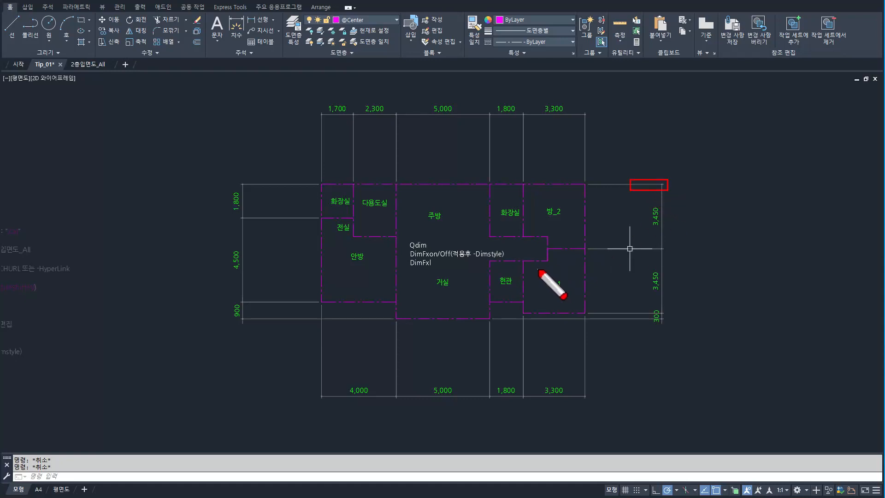
{"action": "left_click_drag", "start_coordinate": [407, 259], "coordinate": [441, 272]}
{"action": "key", "text": "Escape"}
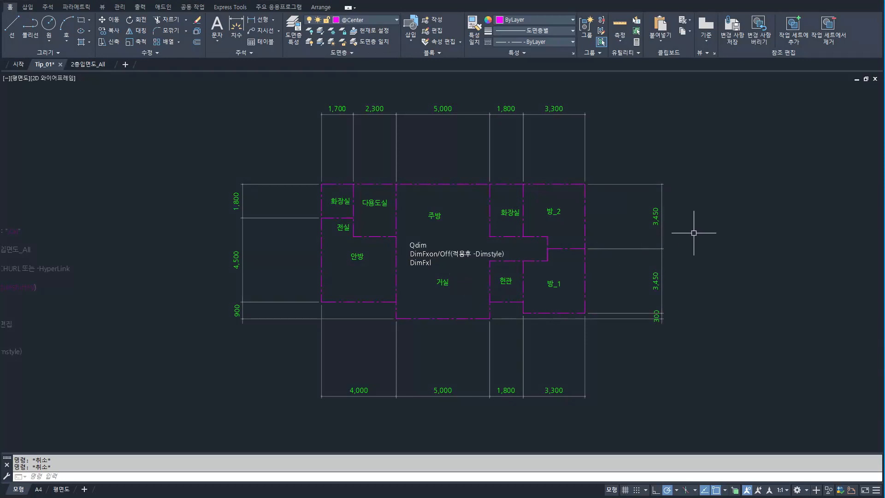
- Turn on fixed-length extension lines by setting DIMFXLON to 1
{"action": "type", "text": "dimf"}
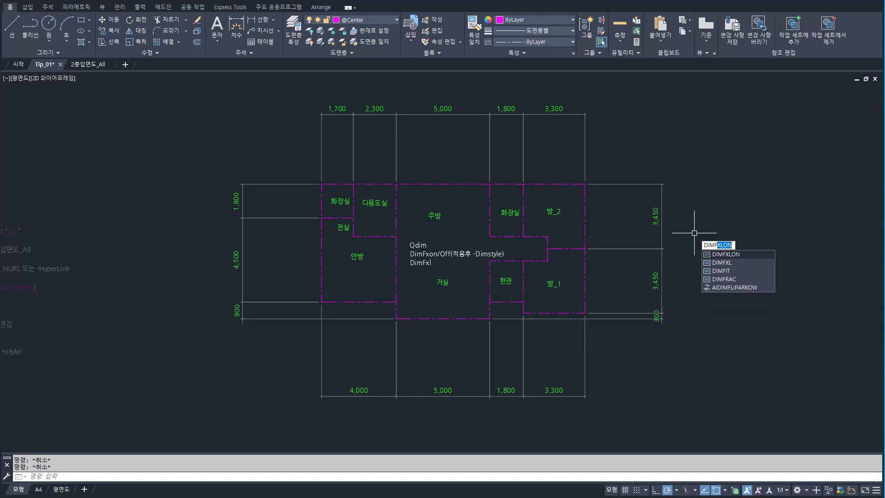
{"action": "key", "text": "Return"}
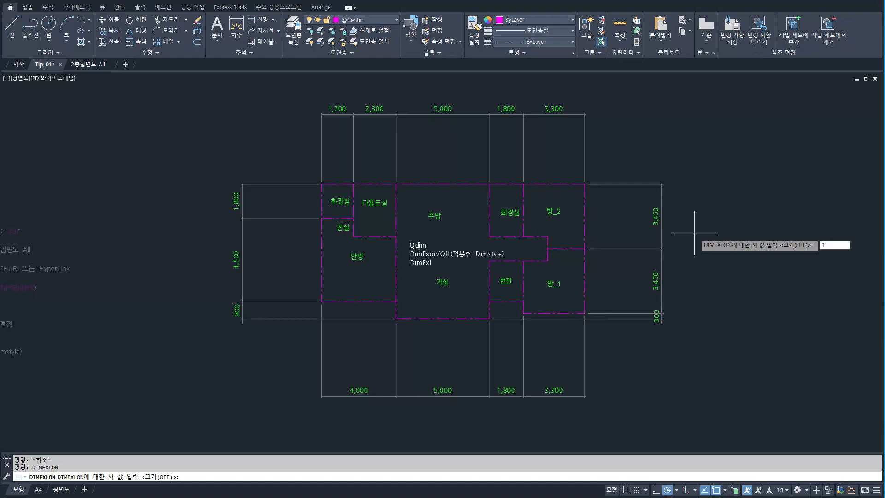
{"action": "key", "text": "Return"}
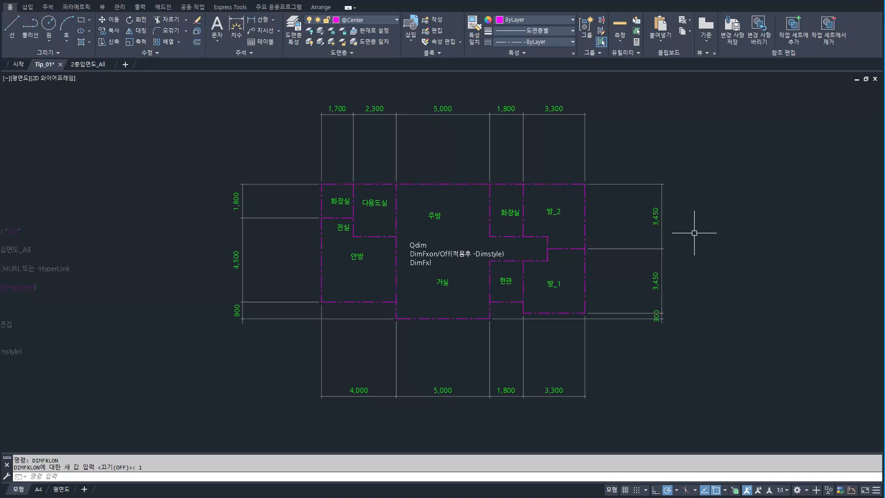
- Apply the current dimension style settings to all objects using the Apply option of -DIMSTYLE
{"action": "type", "text": "D"}
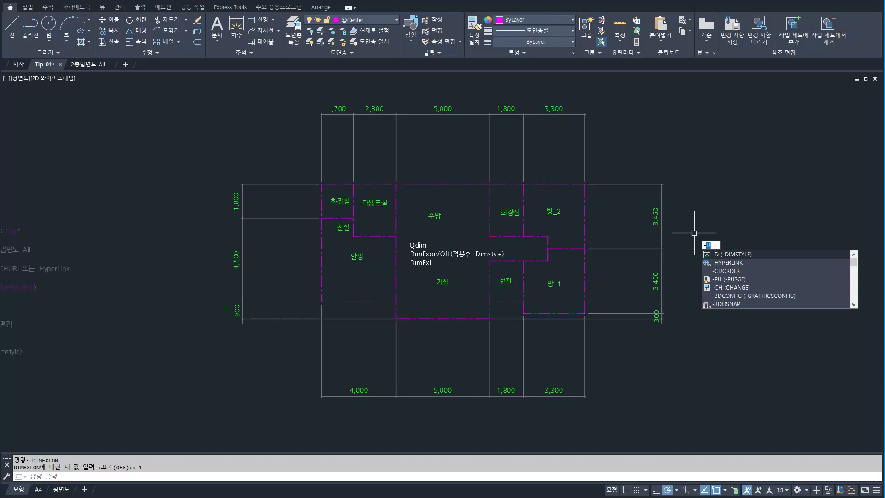
{"action": "key", "text": "Return"}
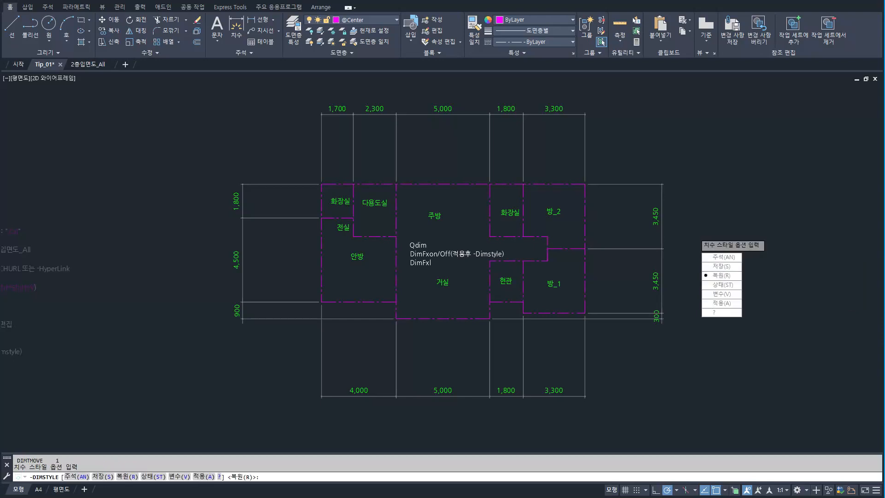
{"action": "key", "text": "Return"}
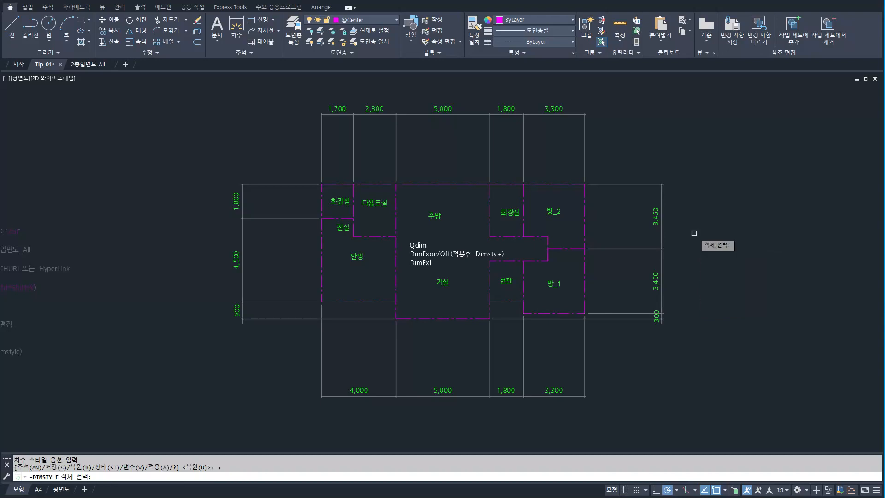
{"action": "key", "text": "Return"}
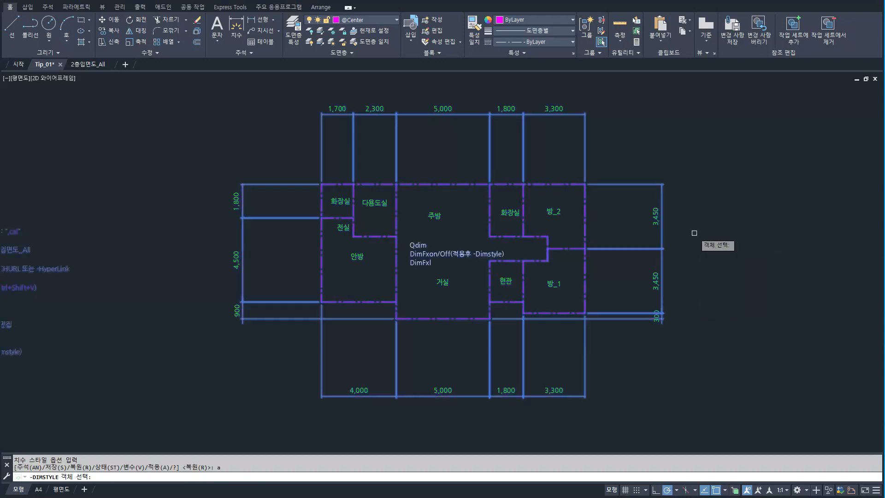
{"action": "key", "text": "Return"}
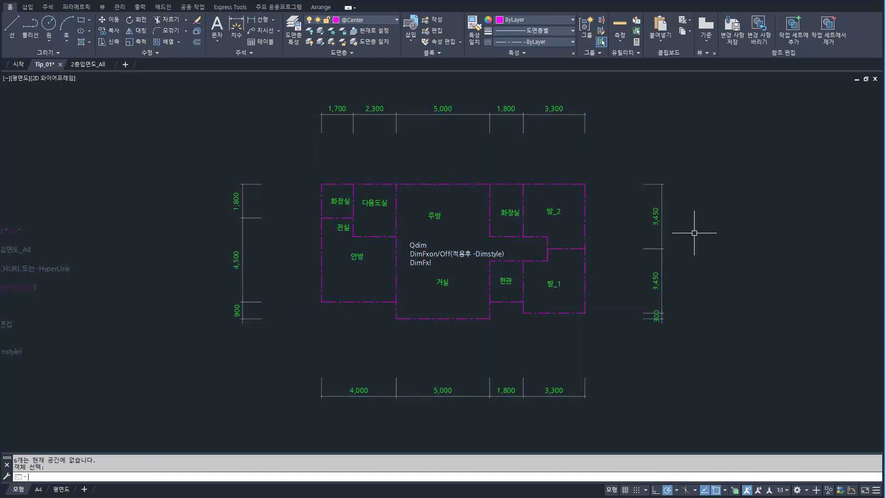
{"action": "mouse_move", "coordinate": [309, 369]}
{"action": "left_mouse_down"}
{"action": "mouse_move", "coordinate": [400, 409]}
{"action": "mouse_move", "coordinate": [616, 408]}
{"action": "left_mouse_up"}
{"action": "left_click_drag", "start_coordinate": [640, 174], "coordinate": [691, 335]}
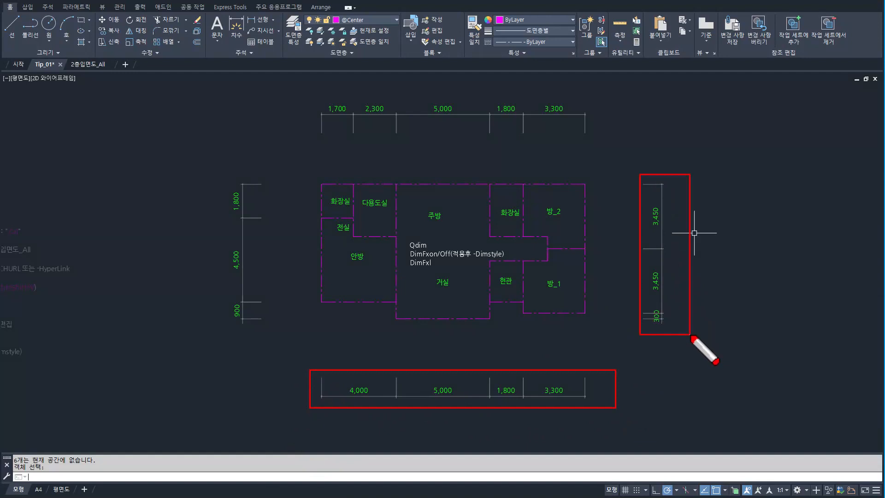
{"action": "key", "text": "Escape"}
{"action": "key", "text": "Escape"}
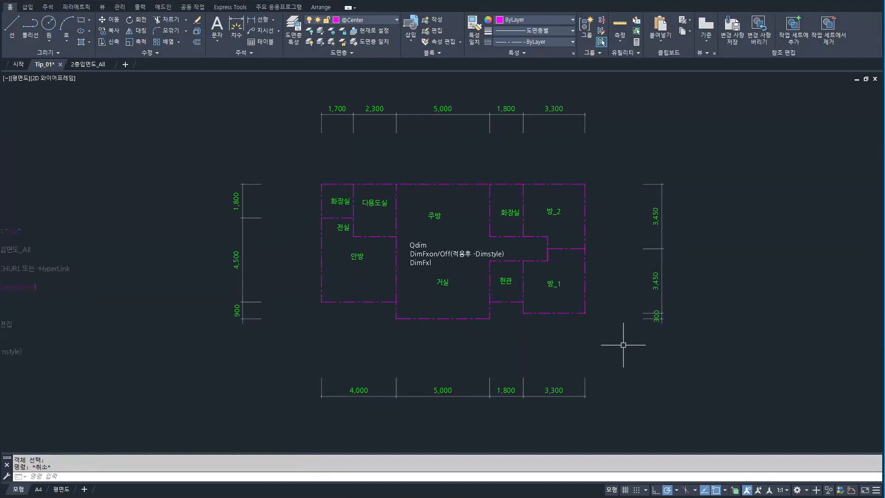
- Add an overall baseline dimension below the bottom chain with DIM, from the plan's left end to its right end
{"action": "key", "text": "Escape"}
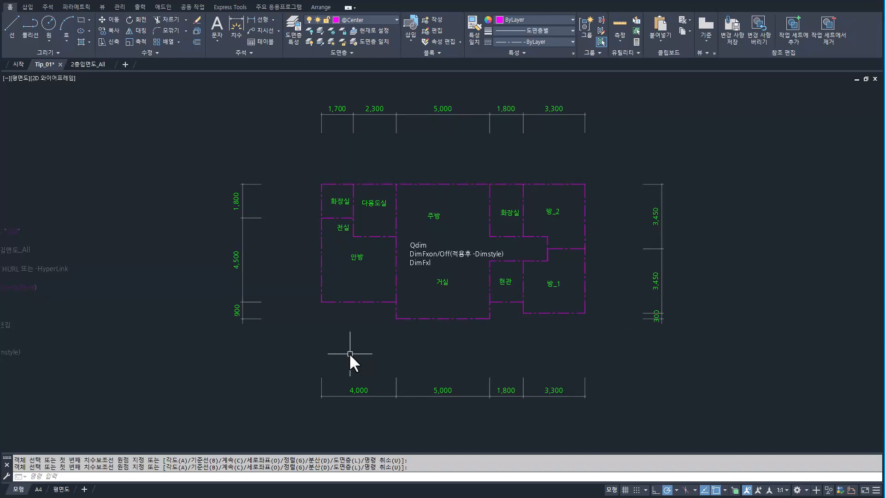
{"action": "key", "text": "Return"}
{"action": "type", "text": "b"}
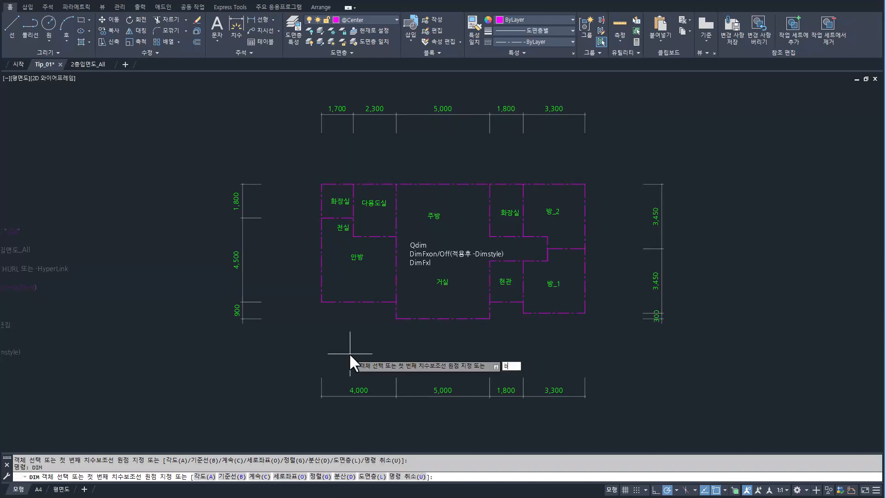
{"action": "key", "text": "Return"}
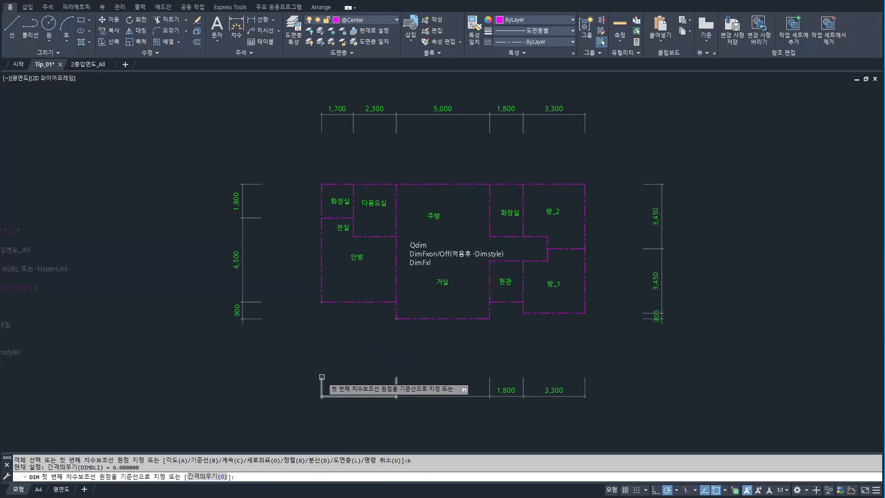
{"action": "left_click", "coordinate": [322, 381]}
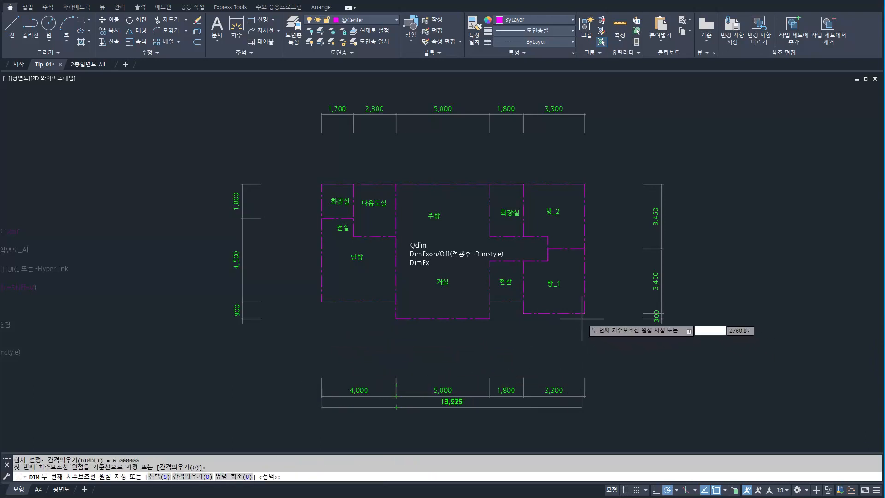
{"action": "left_click", "coordinate": [597, 318]}
{"action": "key", "text": "Return"}
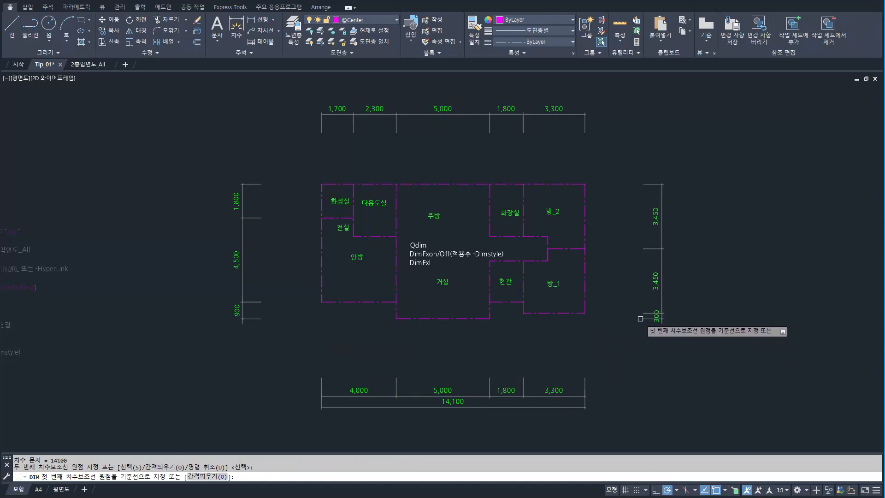
- Add an overall baseline dimension outside the right-side chain, from its bottom extension line to the plan's top-right corner
{"action": "left_click", "coordinate": [647, 317]}
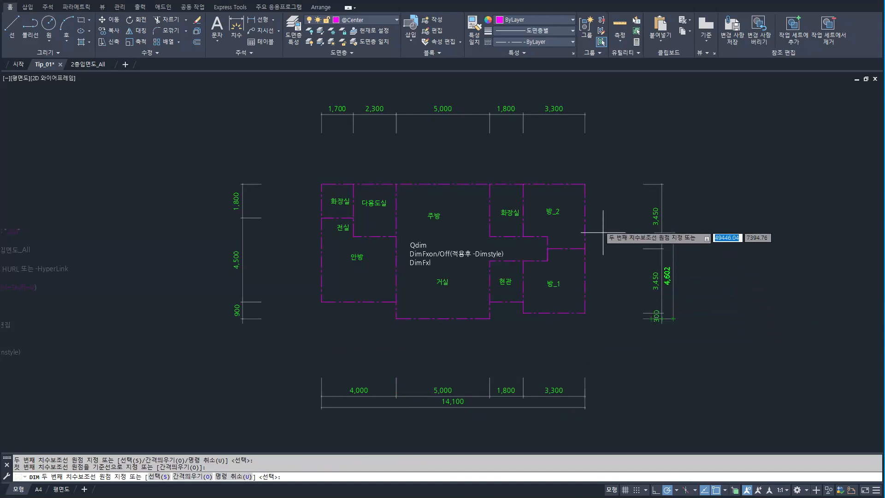
{"action": "left_click", "coordinate": [586, 182]}
{"action": "key", "text": "Return"}
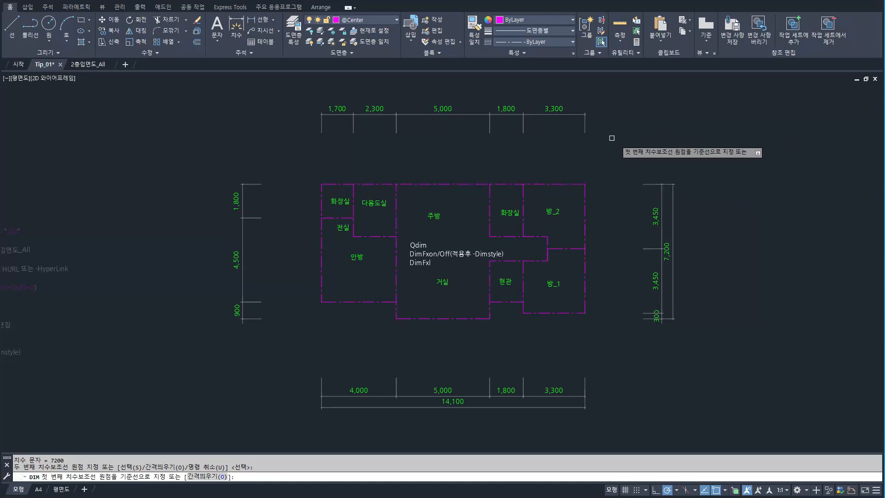
- Add an overall baseline dimension above the top chain, from its right end extension line to the plan's top-left corner
{"action": "left_click", "coordinate": [586, 126]}
{"action": "key", "text": "Return"}
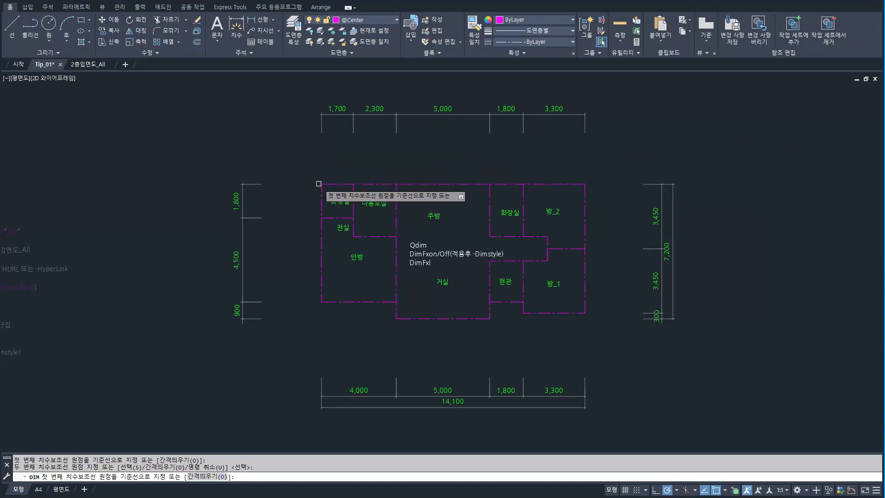
{"action": "left_click", "coordinate": [584, 122]}
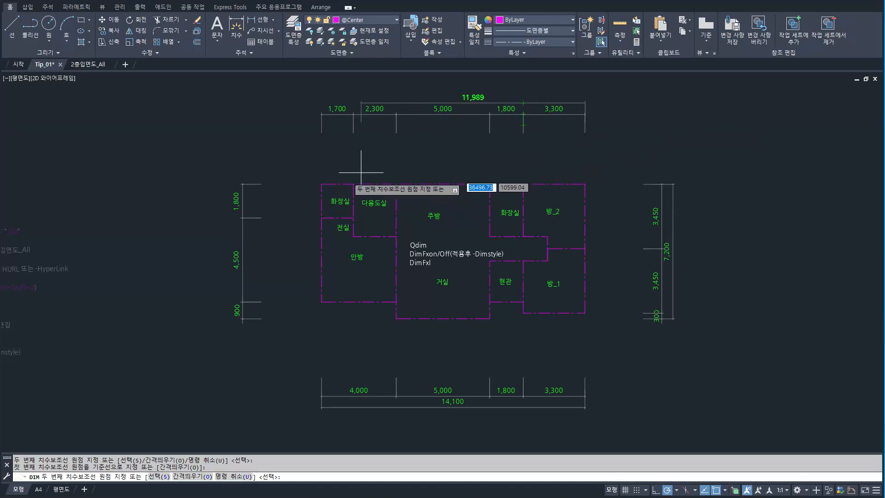
{"action": "left_click", "coordinate": [322, 184]}
{"action": "key", "text": "Return"}
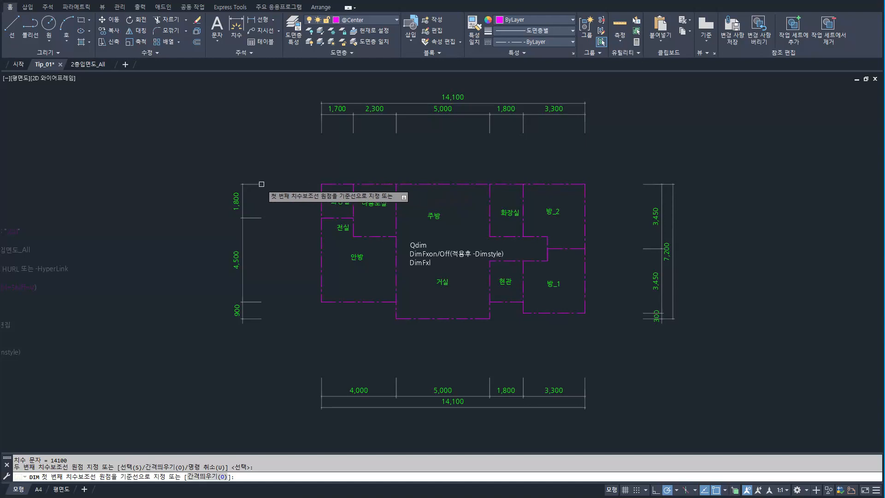
- Add an overall baseline dimension outside the left-side chain, from its top extension line to the plan's lowest corner, and finish the command
{"action": "left_click", "coordinate": [256, 184]}
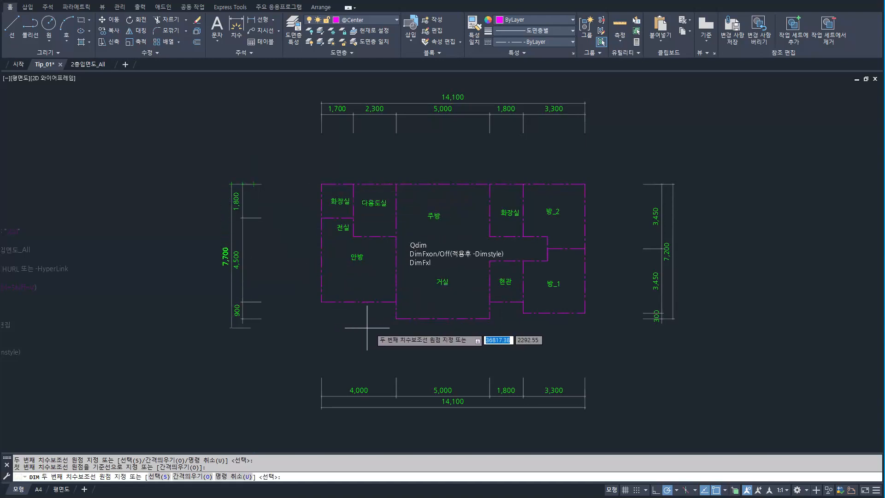
{"action": "left_click", "coordinate": [397, 318]}
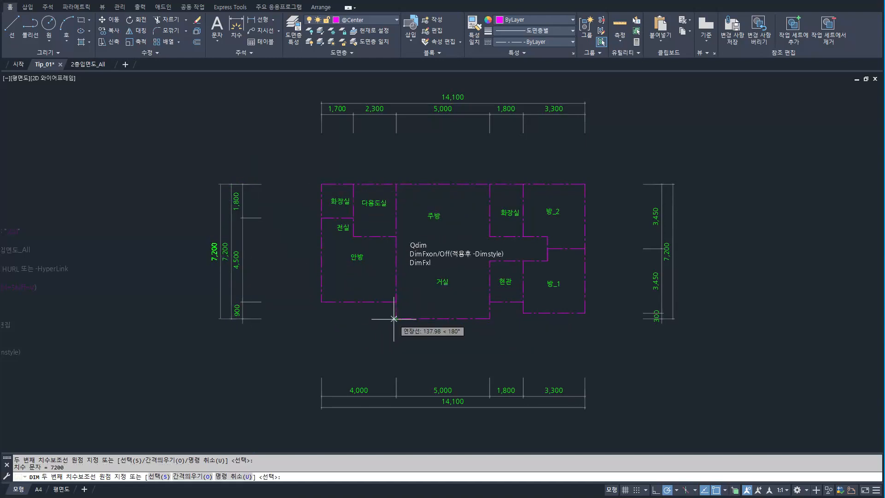
{"action": "key", "text": "Return"}
{"action": "key", "text": "Return"}
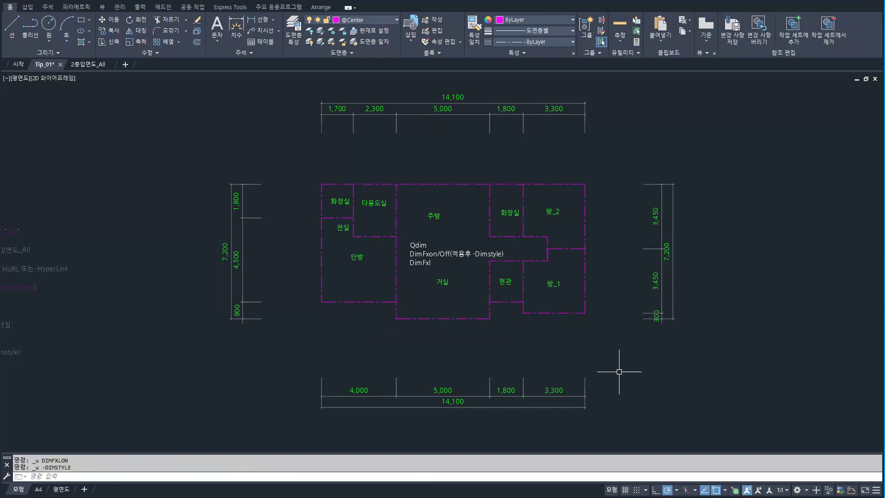
- Check the current fixed extension line length with DIMFXL without changing it
{"action": "left_click_drag", "start_coordinate": [581, 374], "coordinate": [595, 397]}
{"action": "key", "text": "Escape"}
{"action": "type", "text": "DIMFXLON"}
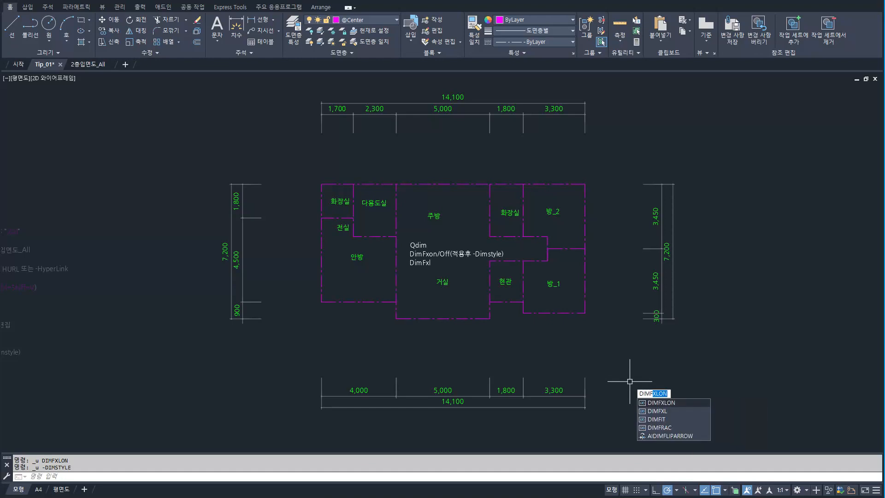
{"action": "key", "text": "Down"}
{"action": "key", "text": "Return"}
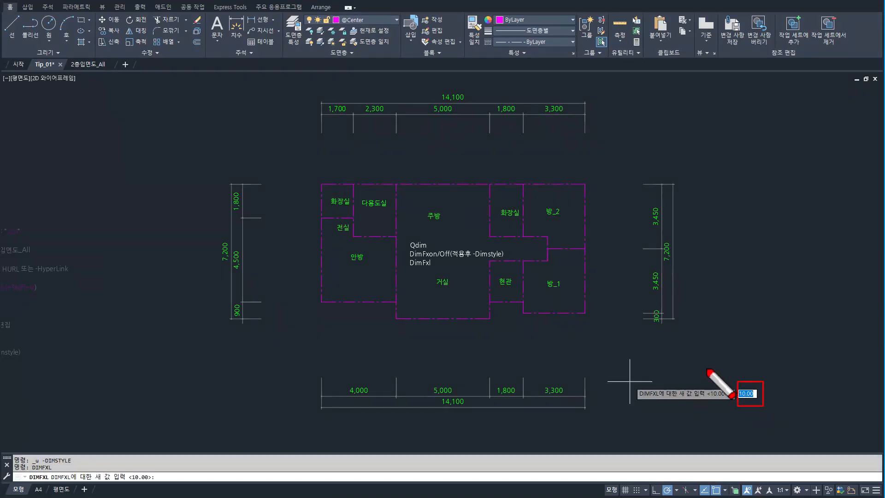
{"action": "key", "text": "Escape"}
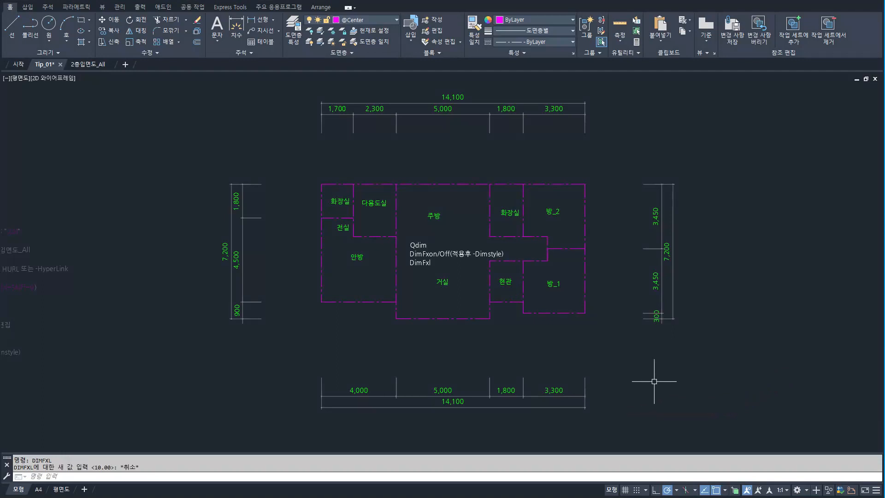
- Try to measure the right extension line of the bottom 3,300 dimension with DIST
{"action": "type", "text": "di"}
{"action": "key", "text": "Return"}
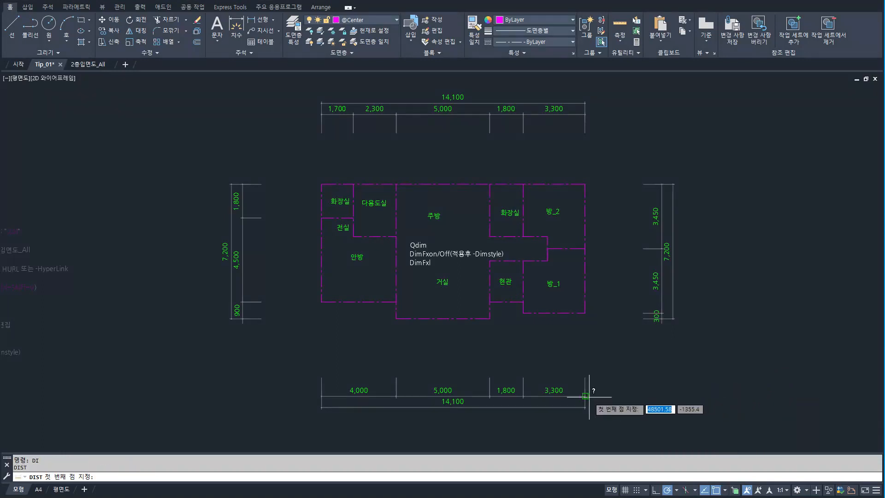
{"action": "left_click", "coordinate": [585, 396]}
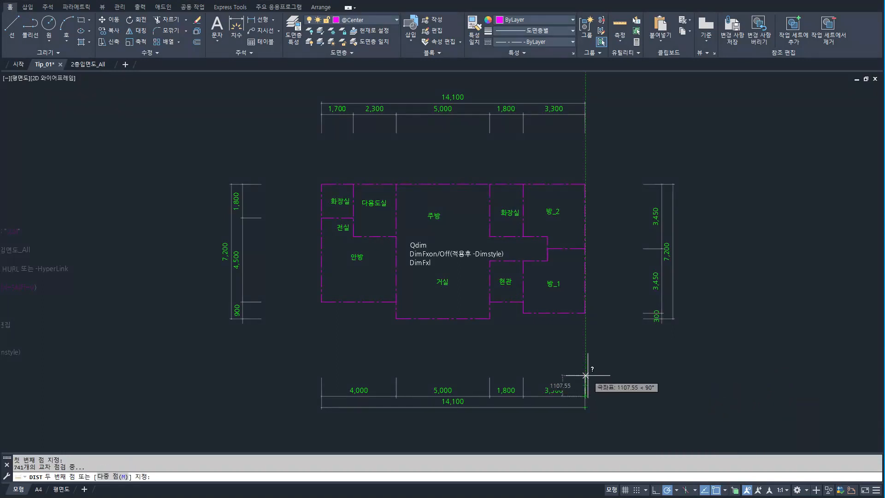
{"action": "scroll", "coordinate": [608, 399], "scroll_direction": "up", "scroll_amount": 5}
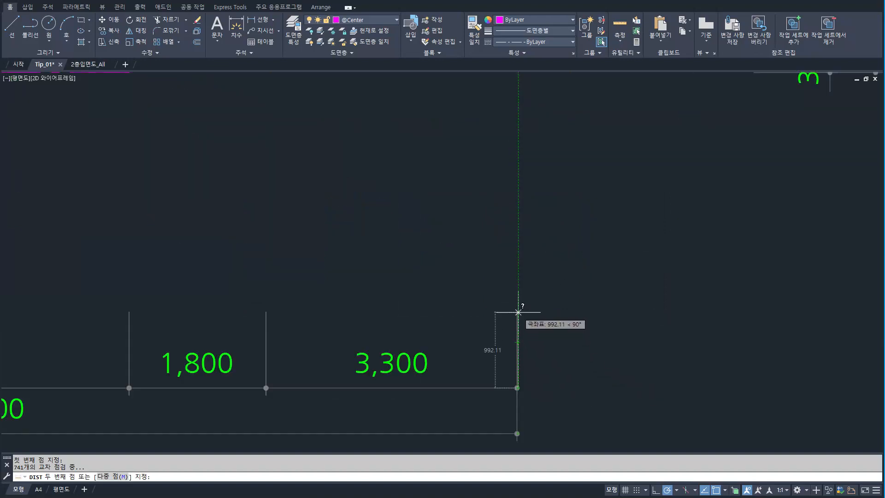
{"action": "key", "text": "Escape"}
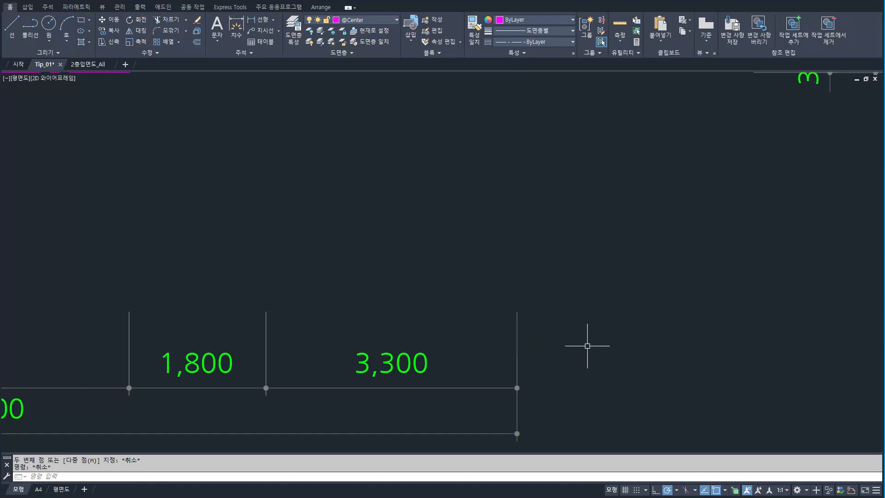
- Explode the 3,300 dimension at the right end of the bottom chain
{"action": "type", "text": "x"}
{"action": "key", "text": "Return"}
{"action": "left_click", "coordinate": [475, 386]}
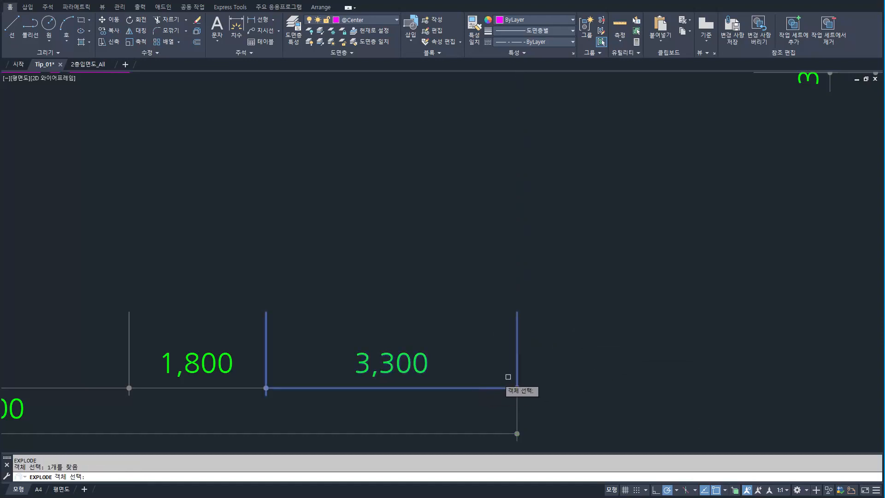
{"action": "key", "text": "Return"}
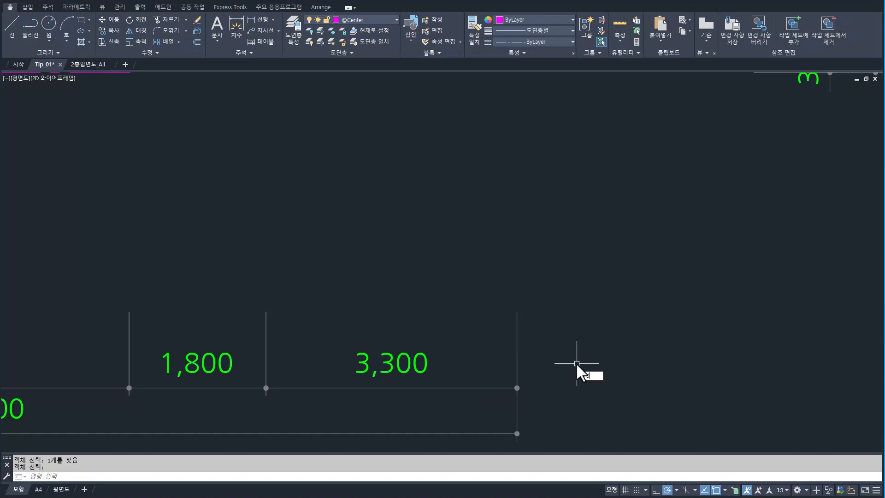
- Measure the exploded dimension's right extension line with DIST, from the dimension line to its upper end
{"action": "type", "text": "di"}
{"action": "key", "text": "Return"}
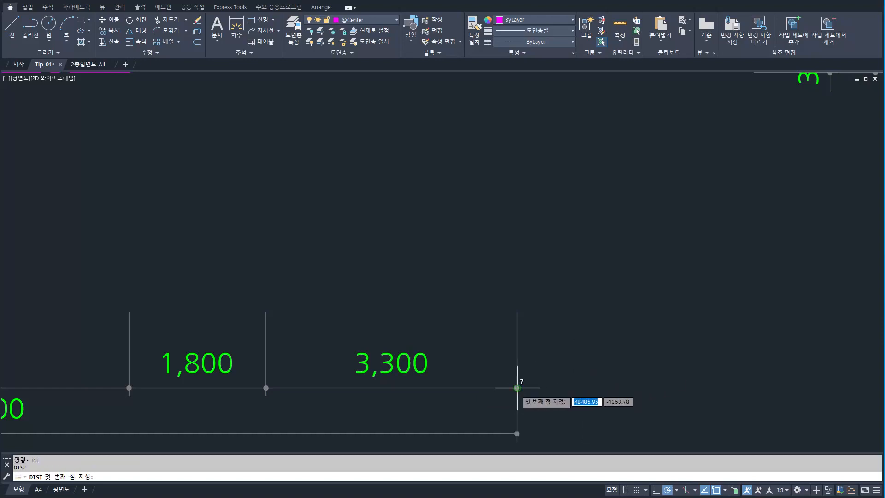
{"action": "left_click", "coordinate": [517, 387]}
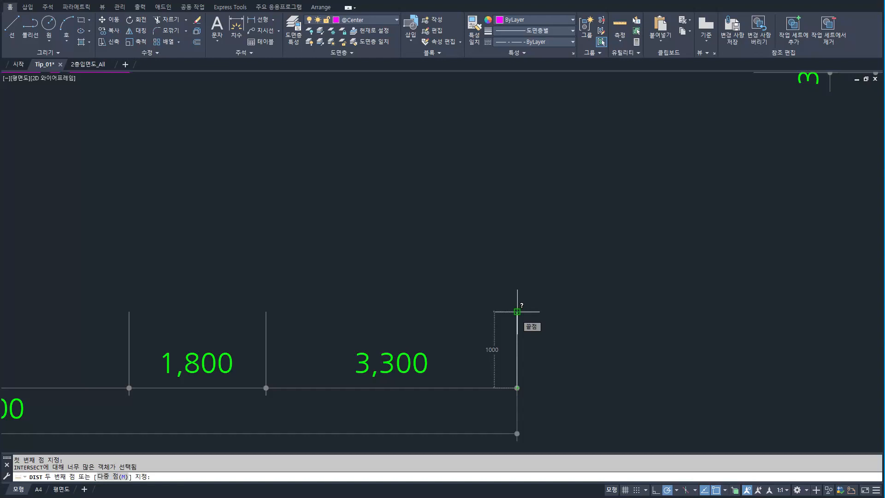
{"action": "key", "text": "Escape"}
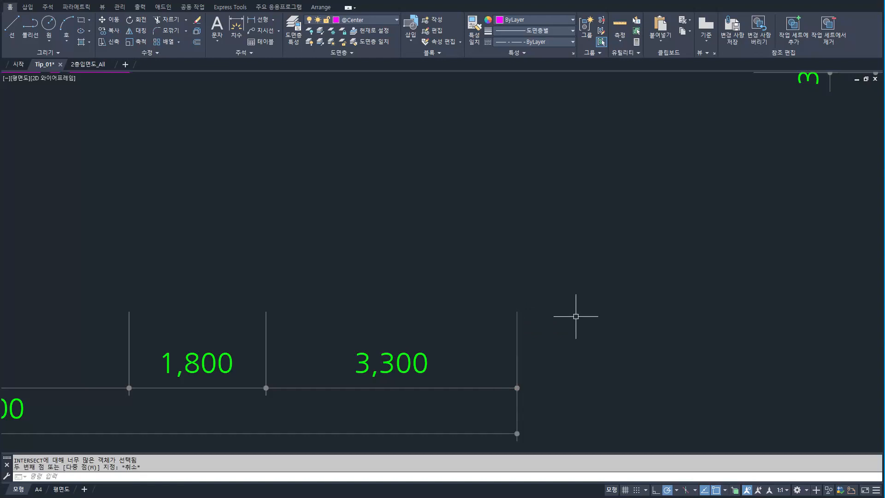
{"action": "key", "text": "Escape"}
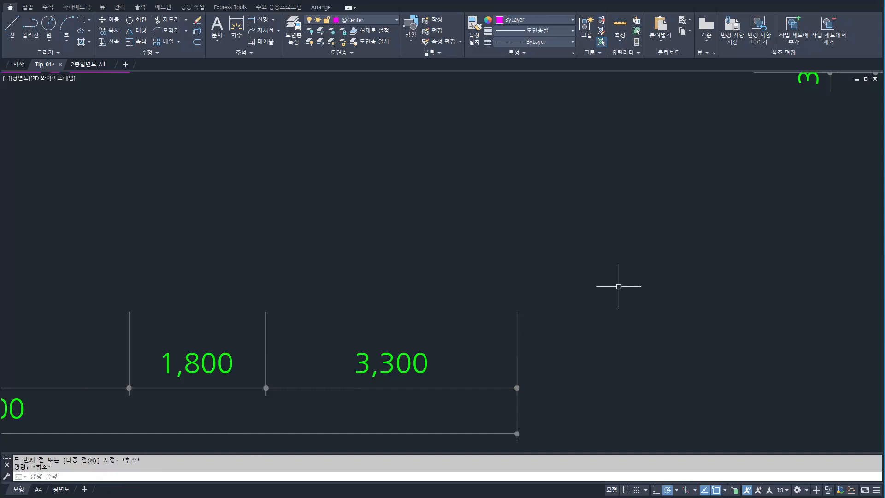
- Check the current overall dimension scale with DIMSCALE without changing it
{"action": "type", "text": "ds"}
{"action": "key", "text": "Return"}
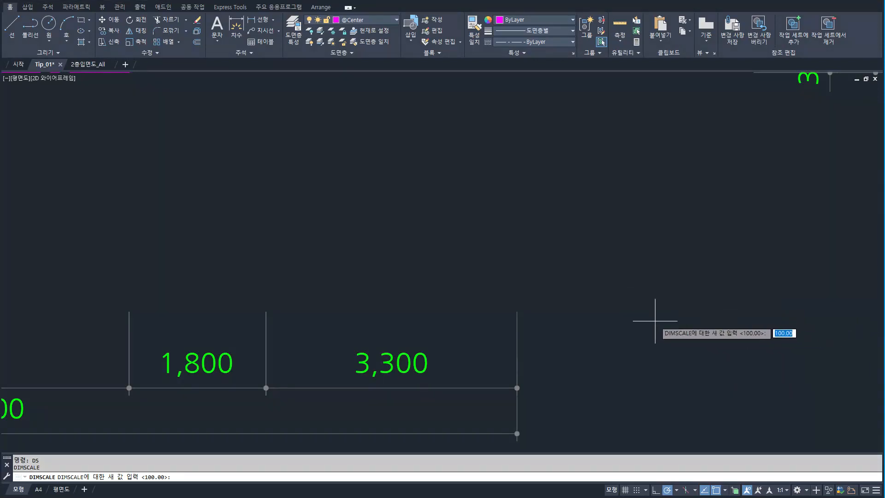
{"action": "key", "text": "BackSpace"}
{"action": "left_click_drag", "start_coordinate": [503, 312], "coordinate": [534, 385]}
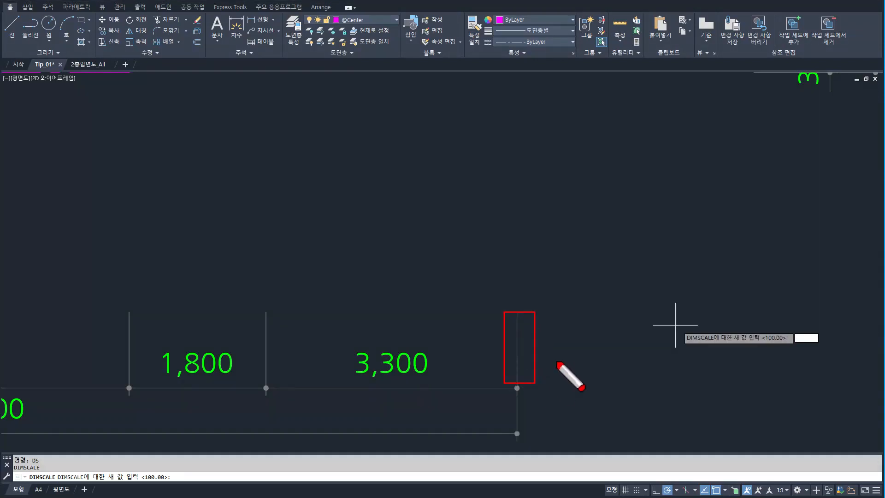
{"action": "key", "text": "Escape"}
{"action": "key", "text": "Return"}
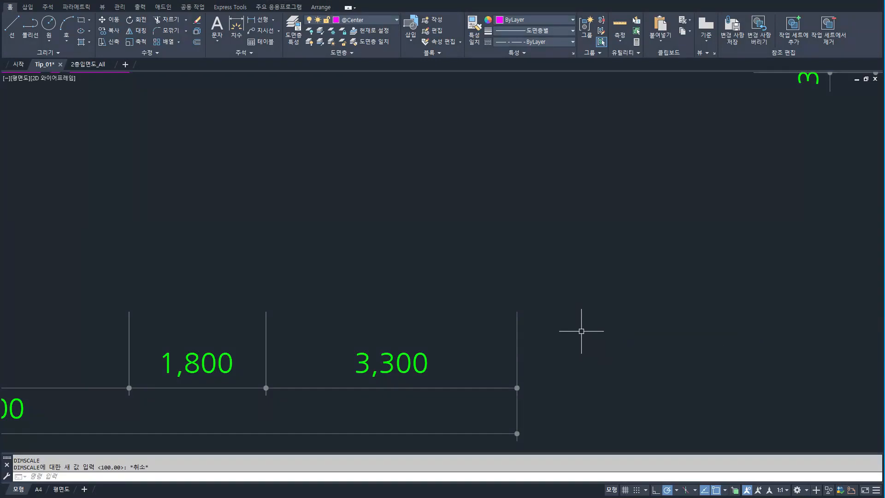
- Set the fixed extension line length DIMFXL to 20
{"action": "type", "text": "z"}
{"action": "key", "text": "Return"}
{"action": "type", "text": "e"}
{"action": "key", "text": "Return"}
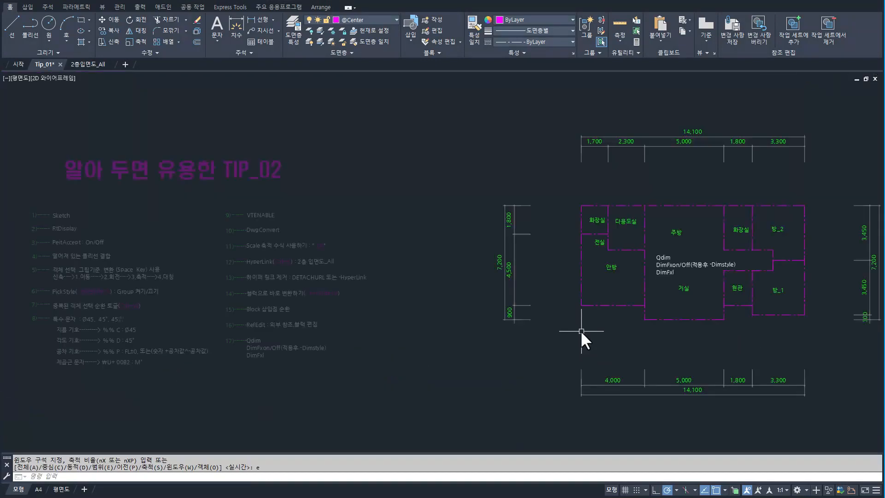
{"action": "middle_click_drag", "start_coordinate": [777, 346], "coordinate": [678, 344]}
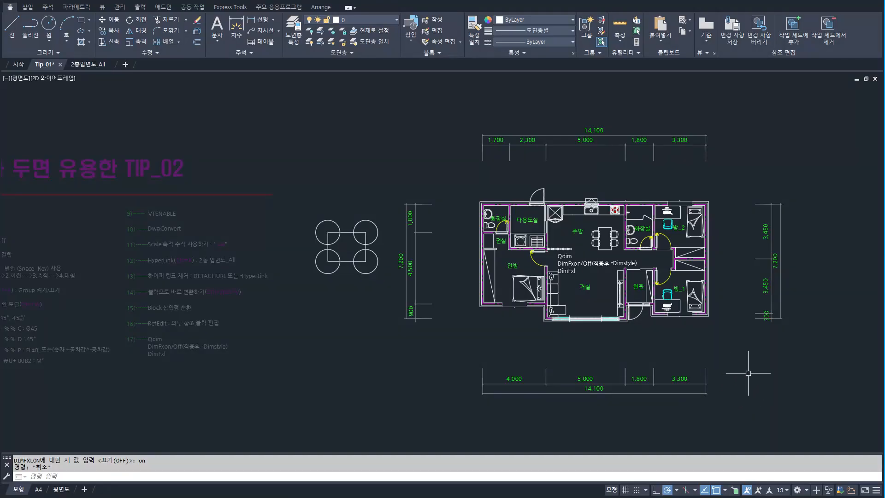
{"action": "type", "text": "di"}
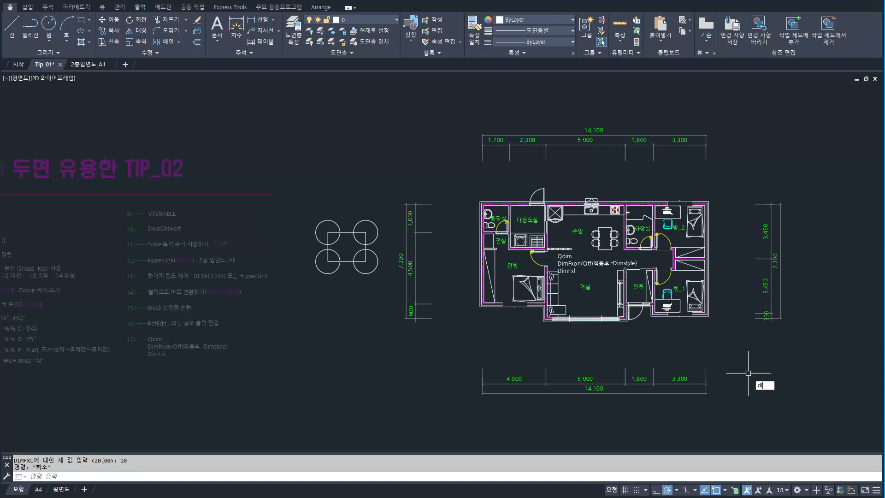
{"action": "type", "text": "mf"}
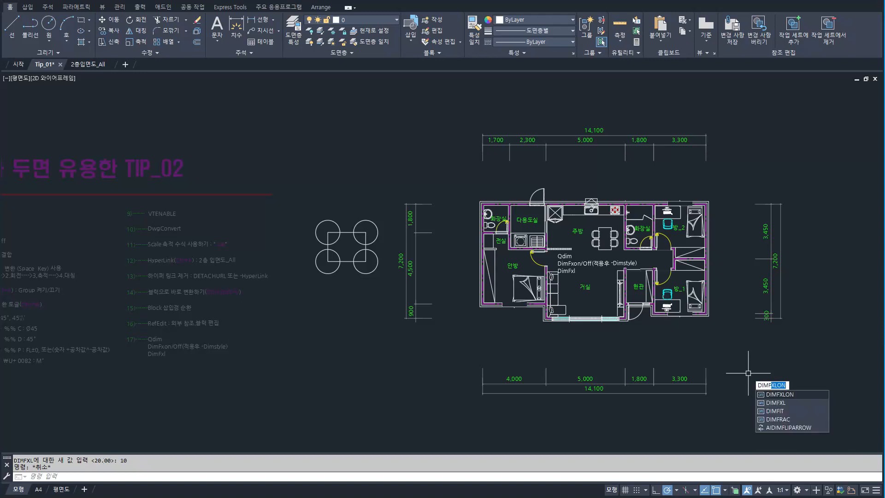
{"action": "key", "text": "BackSpace"}
{"action": "type", "text": "xl"}
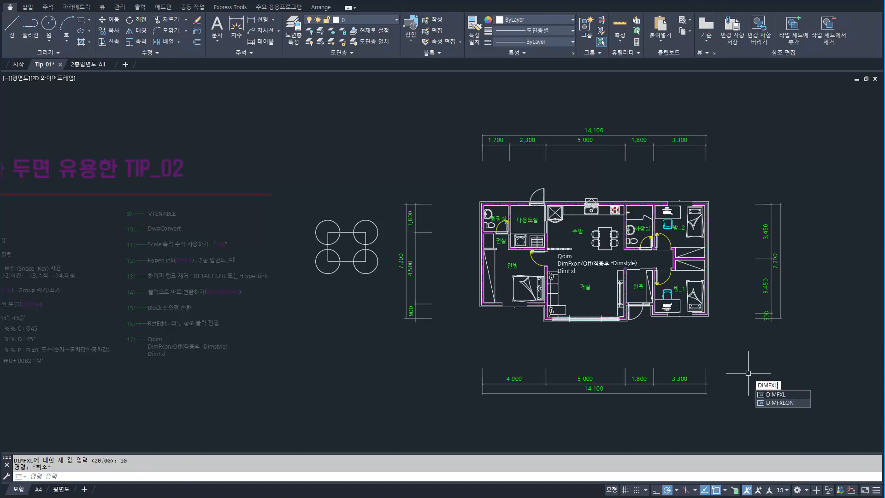
{"action": "key", "text": "Return"}
{"action": "type", "text": "20"}
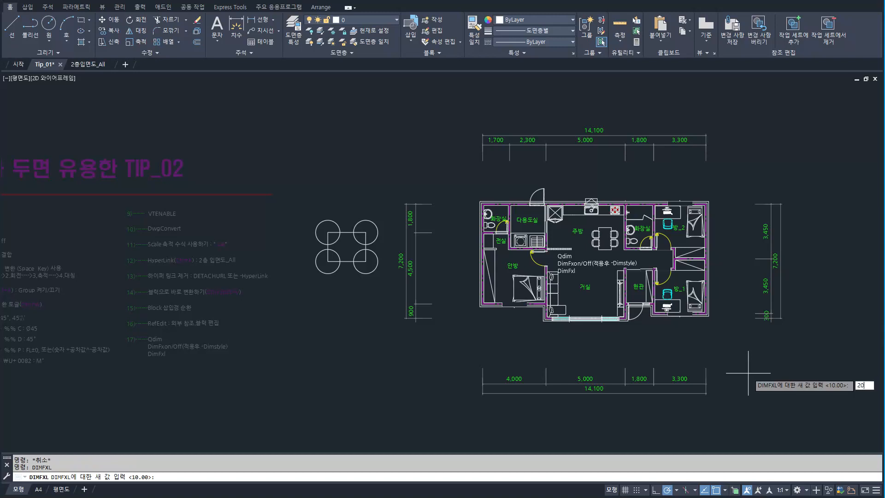
{"action": "key", "text": "Return"}
- Apply the current dimension settings to all objects using the Apply option of -DIMSTYLE
{"action": "type", "text": "-"}
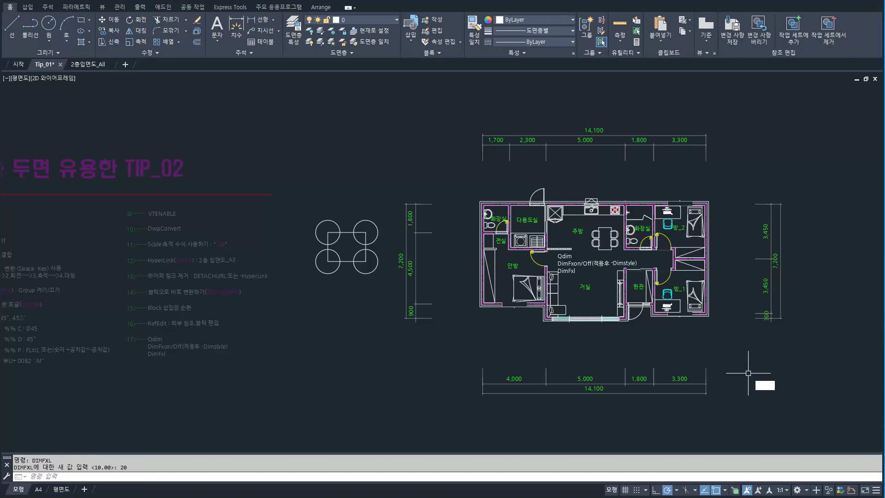
{"action": "type", "text": "DIMSTYLE"}
{"action": "key", "text": "Return"}
{"action": "type", "text": "a"}
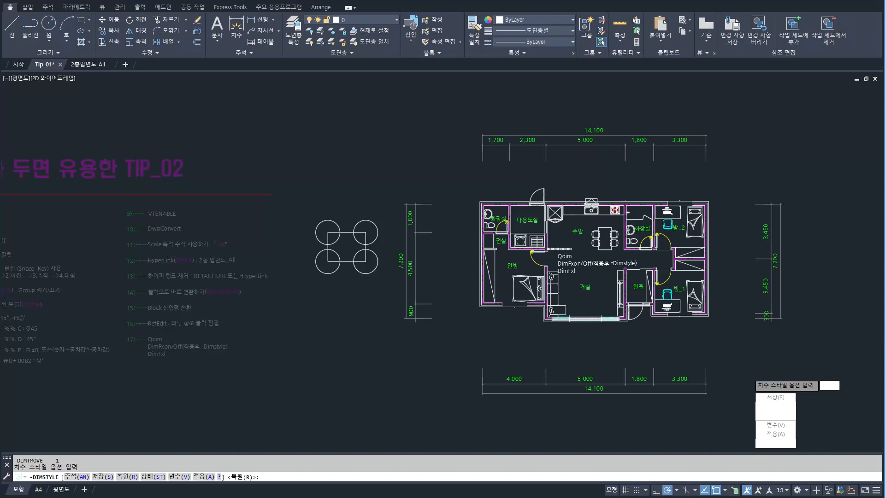
{"action": "key", "text": "Return"}
{"action": "type", "text": "a"}
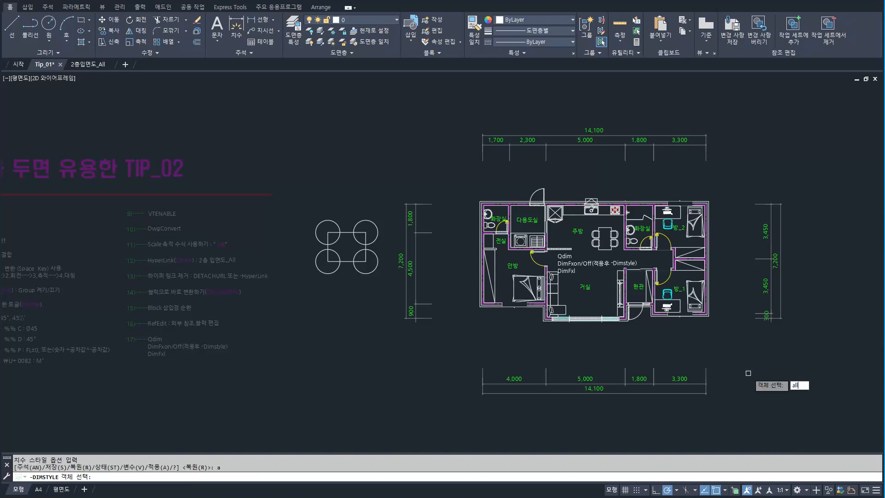
{"action": "type", "text": "ll"}
{"action": "key", "text": "Return"}
{"action": "key", "text": "Return"}
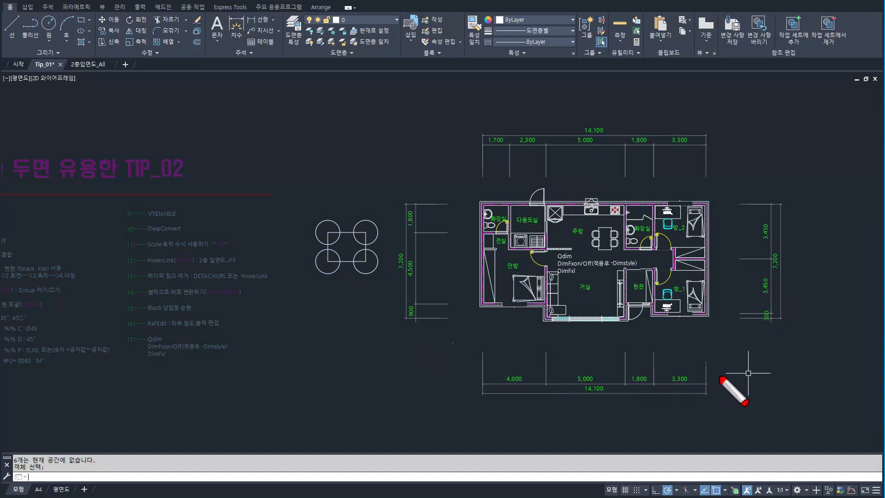
- Undo the last DIM and ERASE operations
{"action": "key", "text": "ctrl+z"}
{"action": "key", "text": "ctrl+z"}
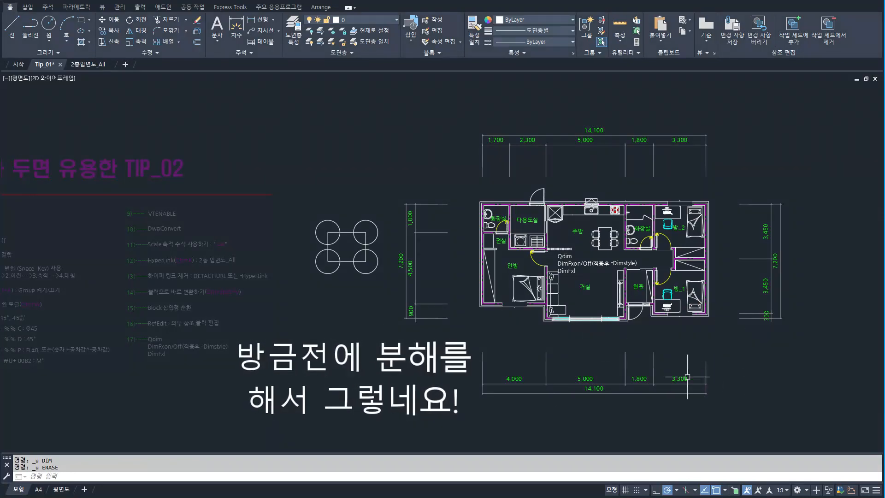
- Open the style override of My_Standard in the Dimension Style Manager and examine the overall scale in its fit settings
{"action": "key", "text": "Escape"}
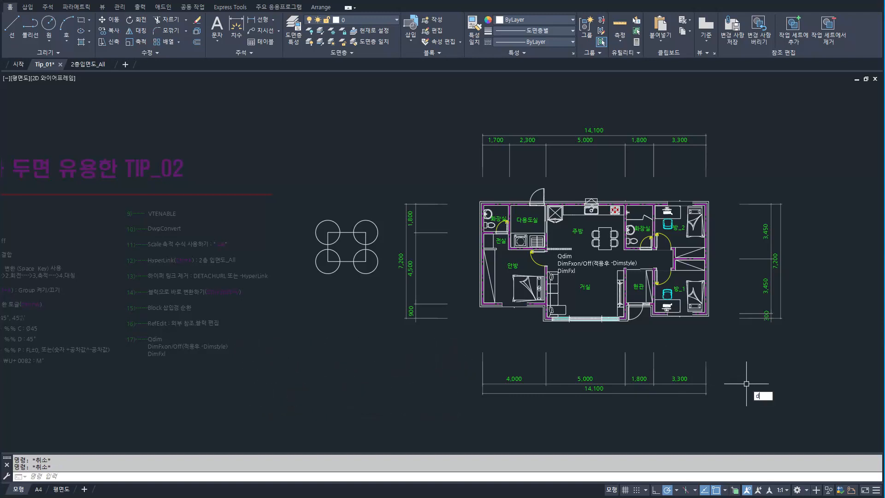
{"action": "type", "text": "d"}
{"action": "key", "text": "Return"}
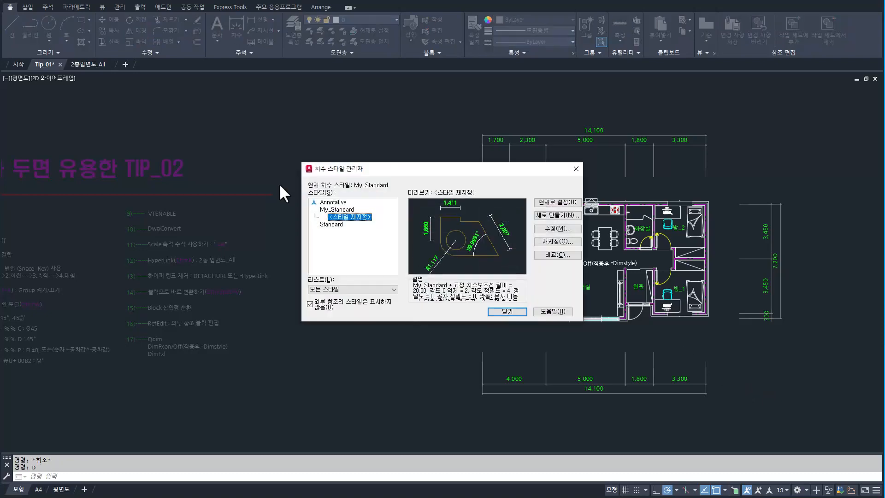
{"action": "left_click", "coordinate": [559, 228]}
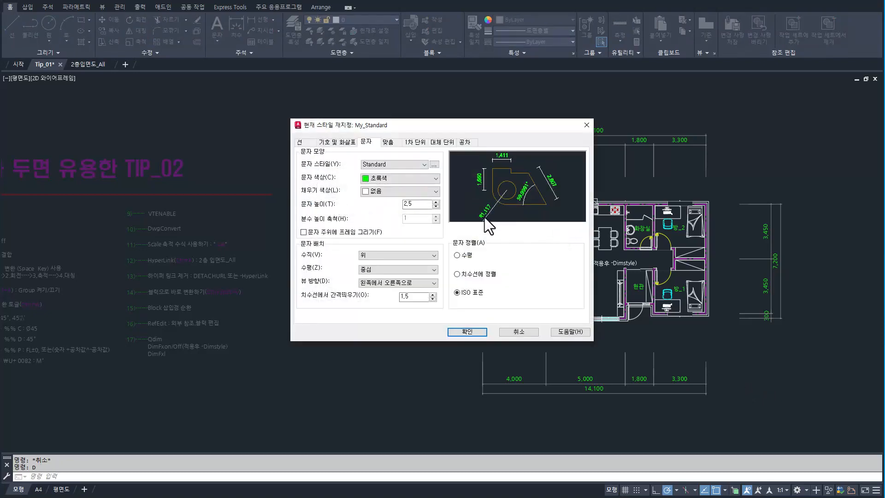
{"action": "left_click", "coordinate": [390, 142]}
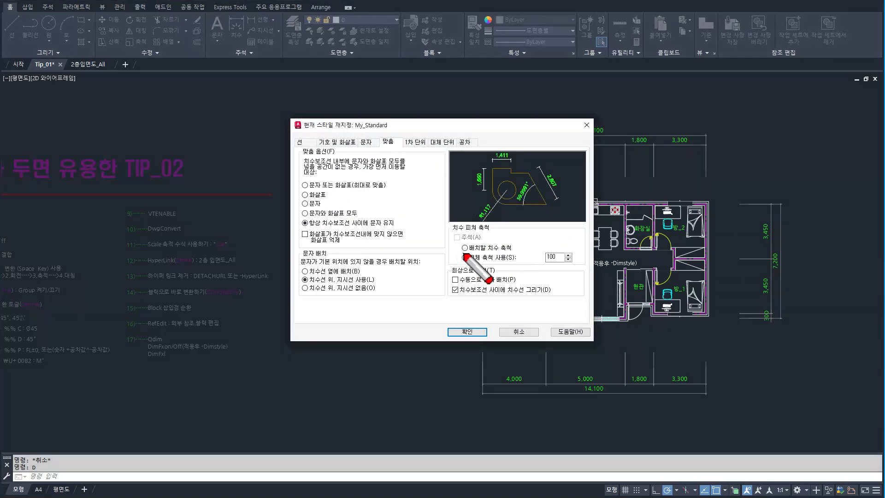
{"action": "left_click_drag", "start_coordinate": [463, 253], "coordinate": [579, 266]}
- Examine the fixed-length extension line option and its length in the style override's line settings, and close the Dimension Style Manager
{"action": "left_click", "coordinate": [312, 144]}
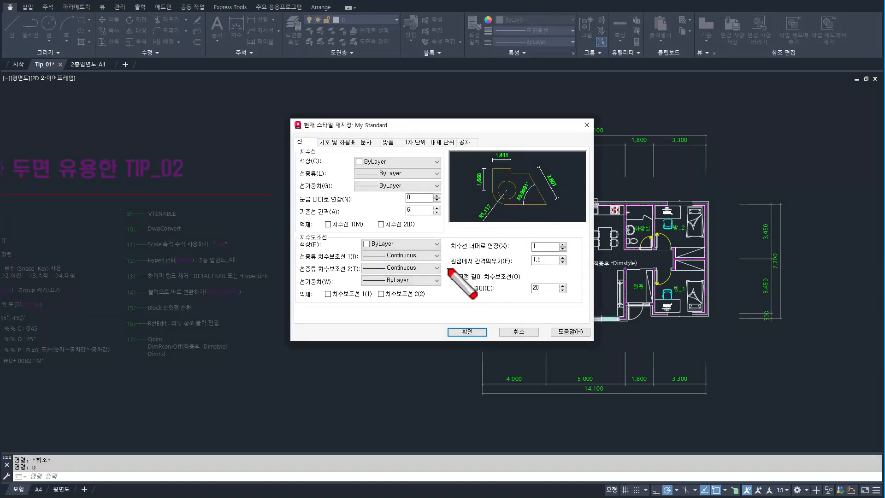
{"action": "left_click_drag", "start_coordinate": [448, 268], "coordinate": [548, 297]}
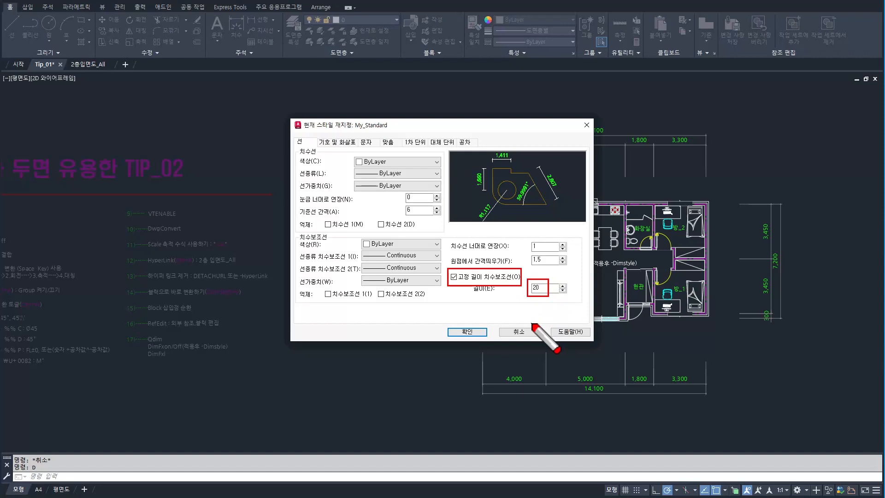
{"action": "key", "text": "Escape"}
{"action": "left_click", "coordinate": [467, 332]}
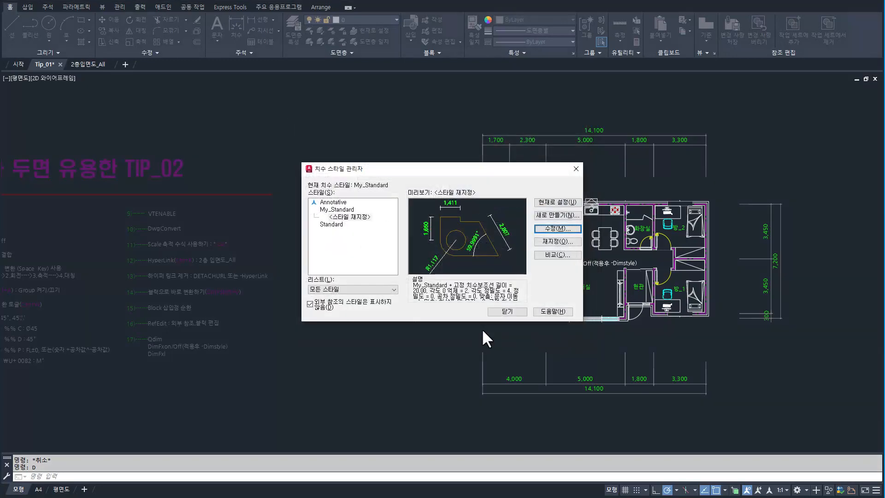
{"action": "left_click", "coordinate": [515, 313]}
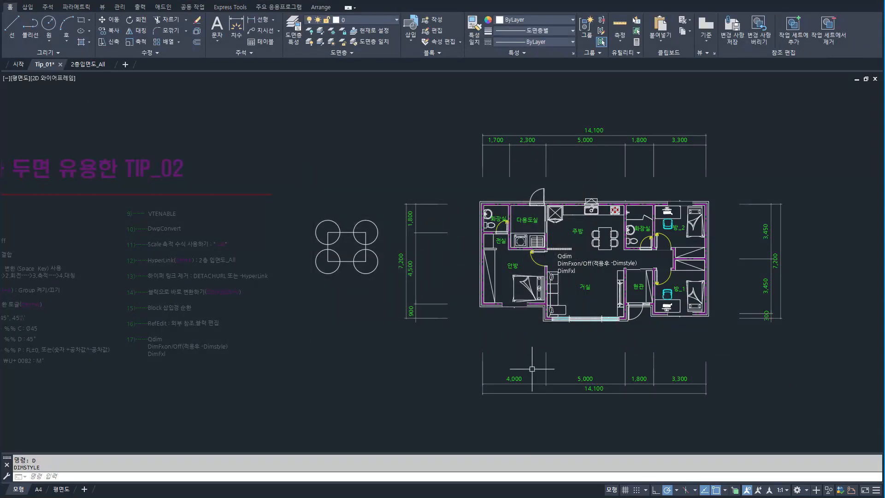
- Save the in-place reference edits back to the House_end external reference
{"action": "key", "text": "Escape"}
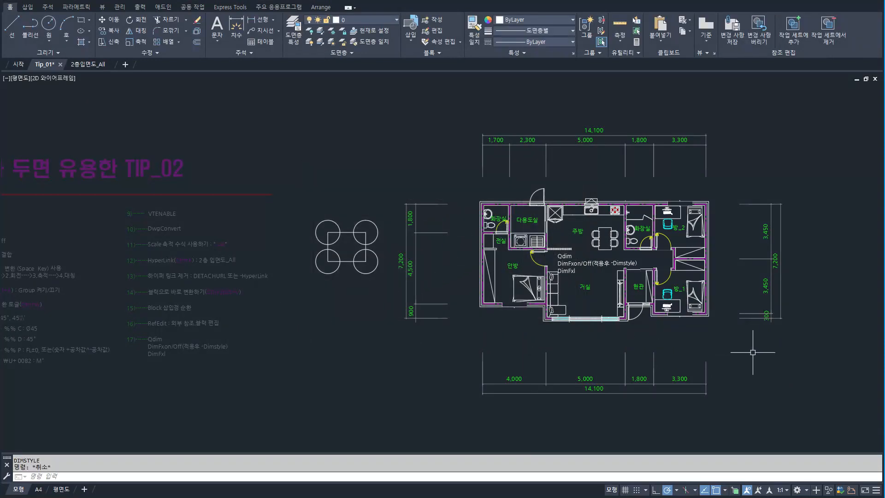
{"action": "key", "text": "Escape"}
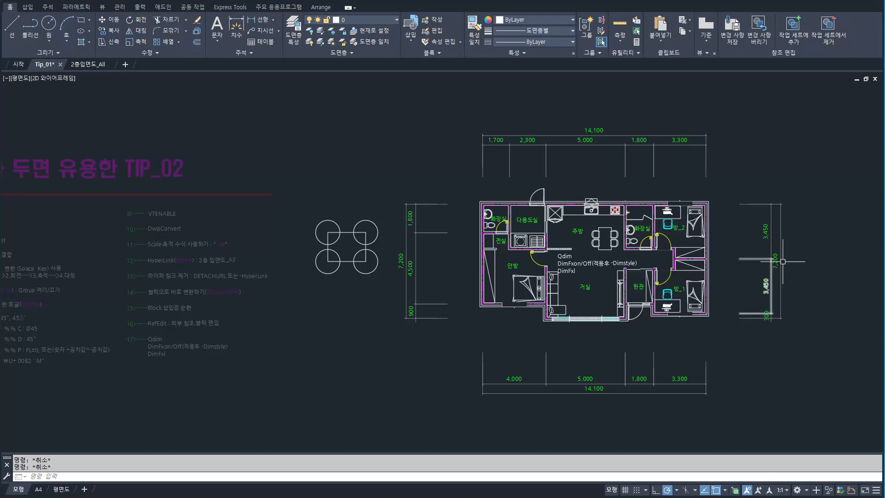
{"action": "left_click", "coordinate": [731, 31]}
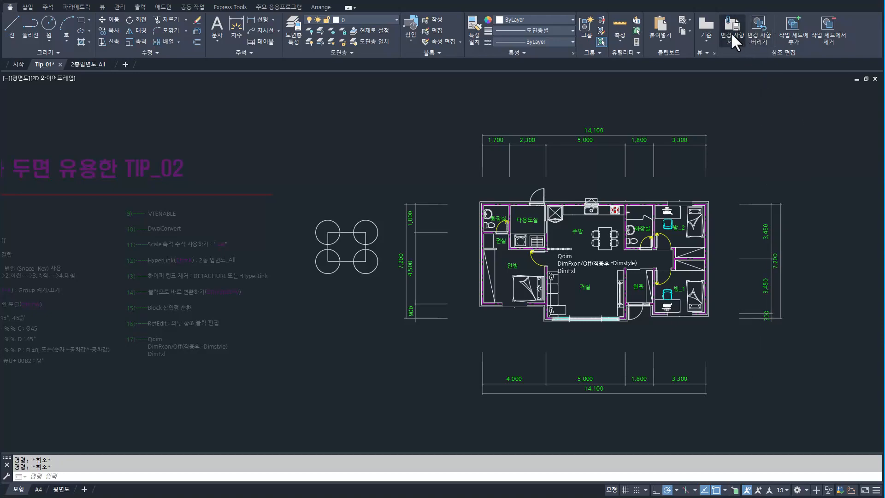
{"action": "key", "text": "Return"}
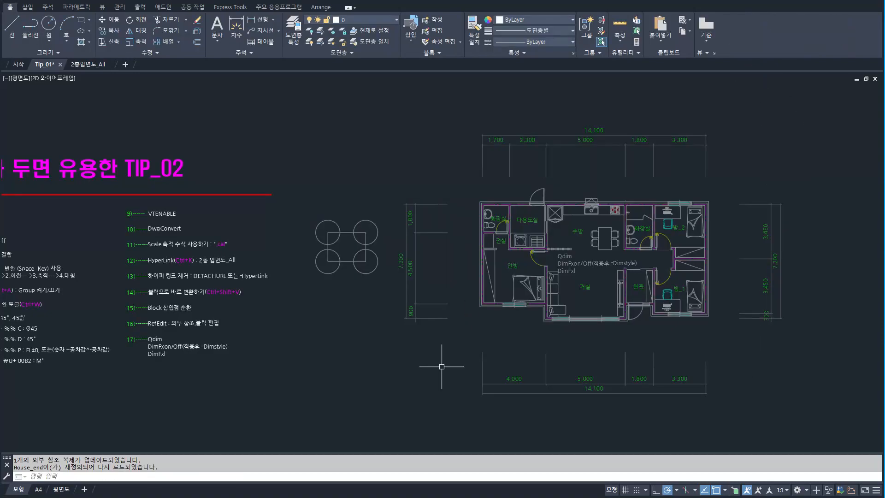